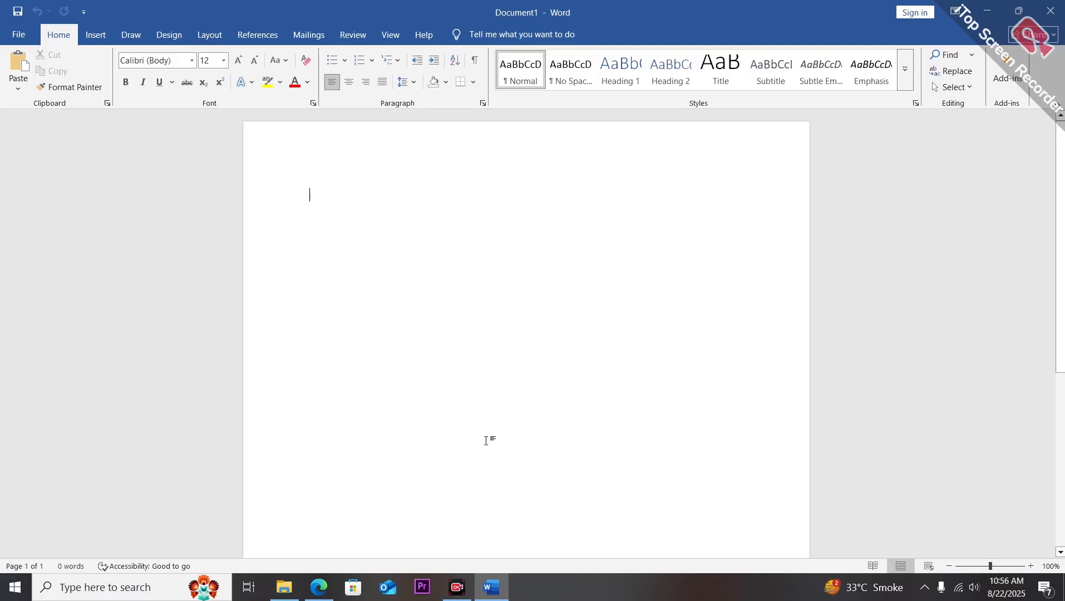
Open the handwritten Microsoft Word notes PDF in the browser and review the Run command notes.
{"action": "left_click", "coordinate": [319, 589]}
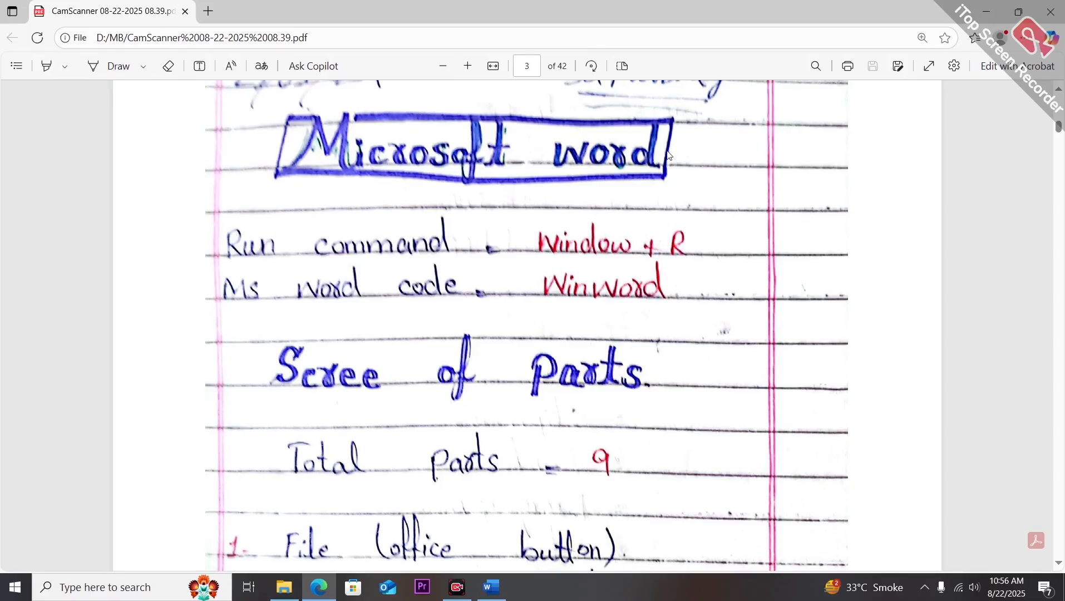
{"action": "left_click", "coordinate": [989, 10]}
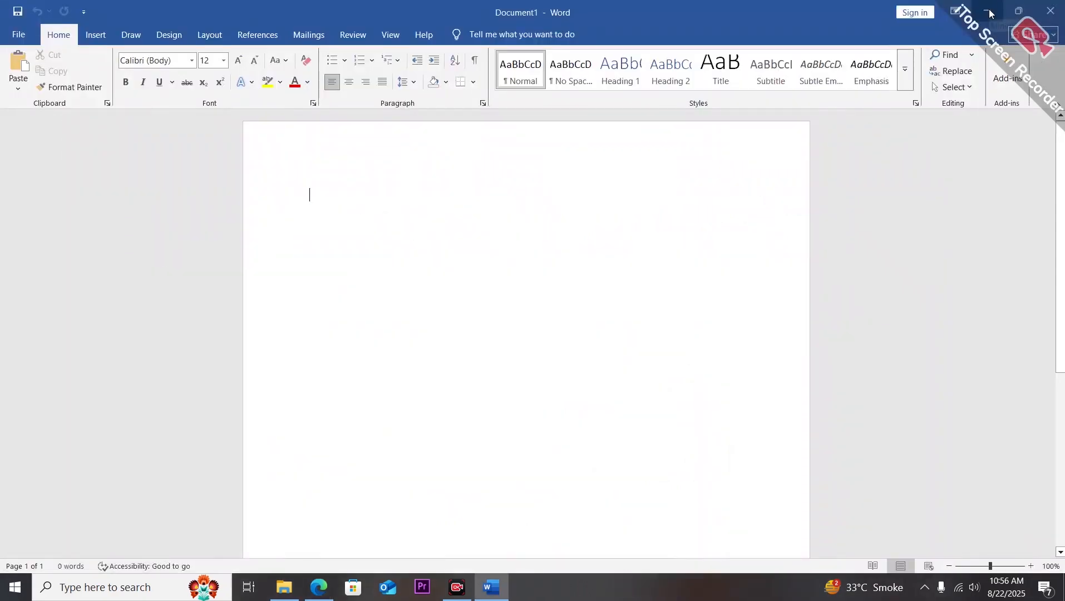
Close the open Word document window.
{"action": "left_click", "coordinate": [990, 12]}
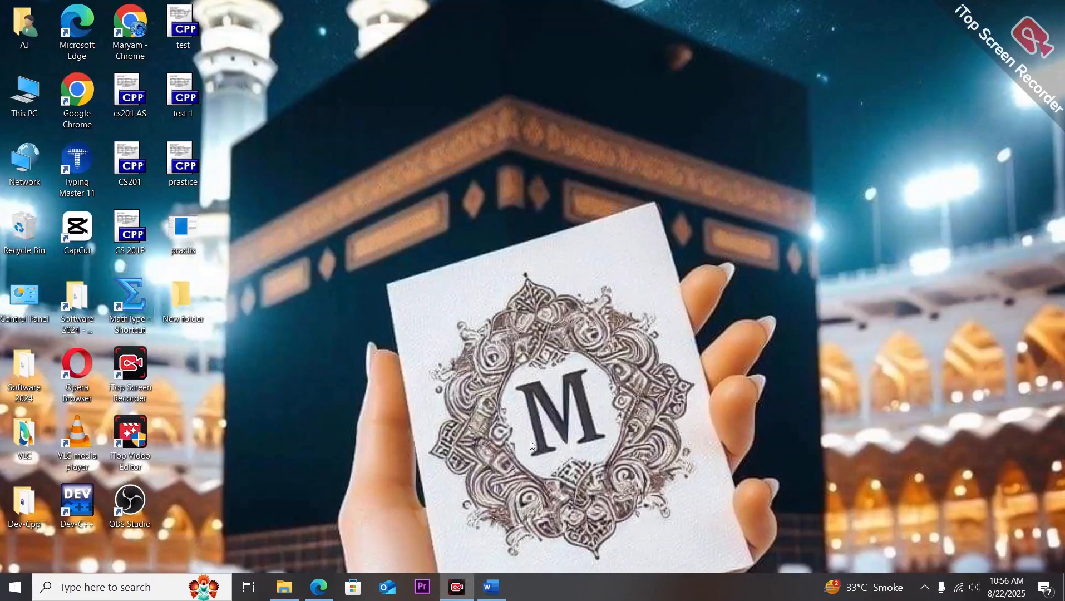
{"action": "left_click", "coordinate": [491, 587]}
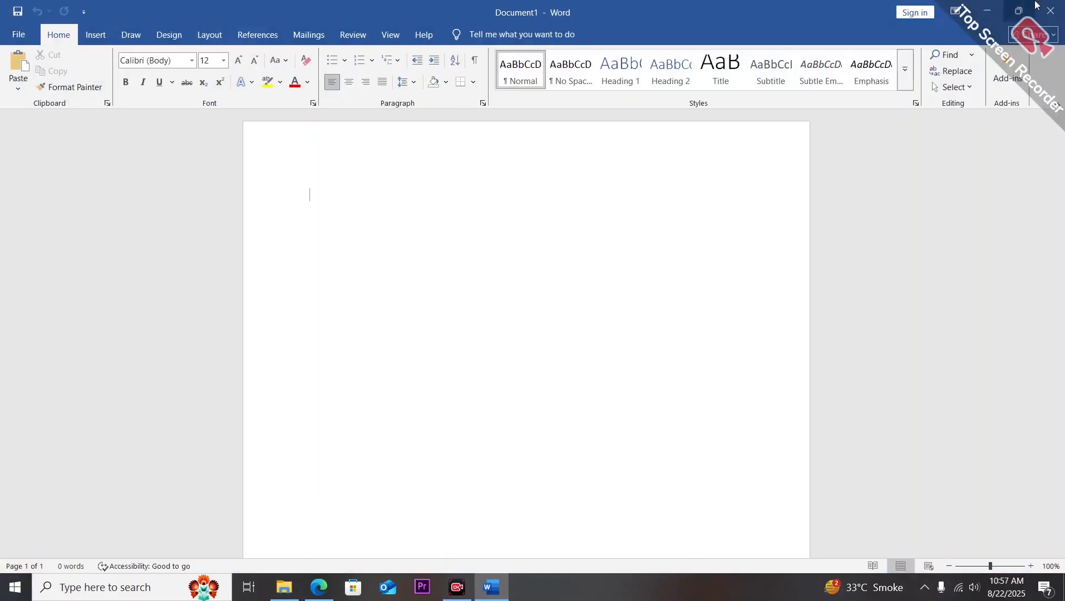
{"action": "left_click", "coordinate": [1051, 9]}
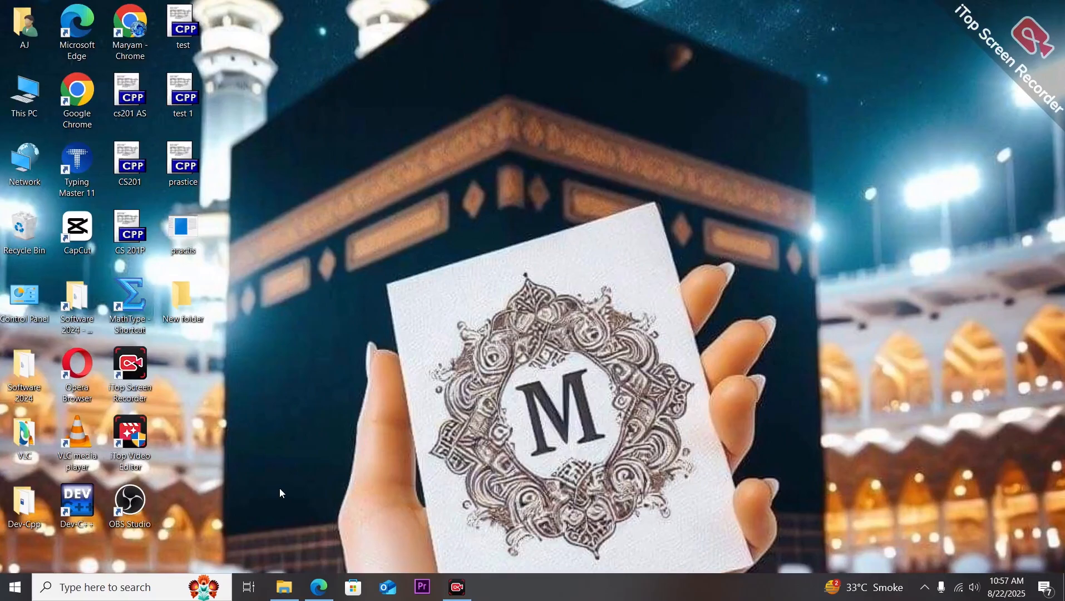
Launch Word by running winword from the Run dialog and create a blank document.
{"action": "key", "text": "super+r"}
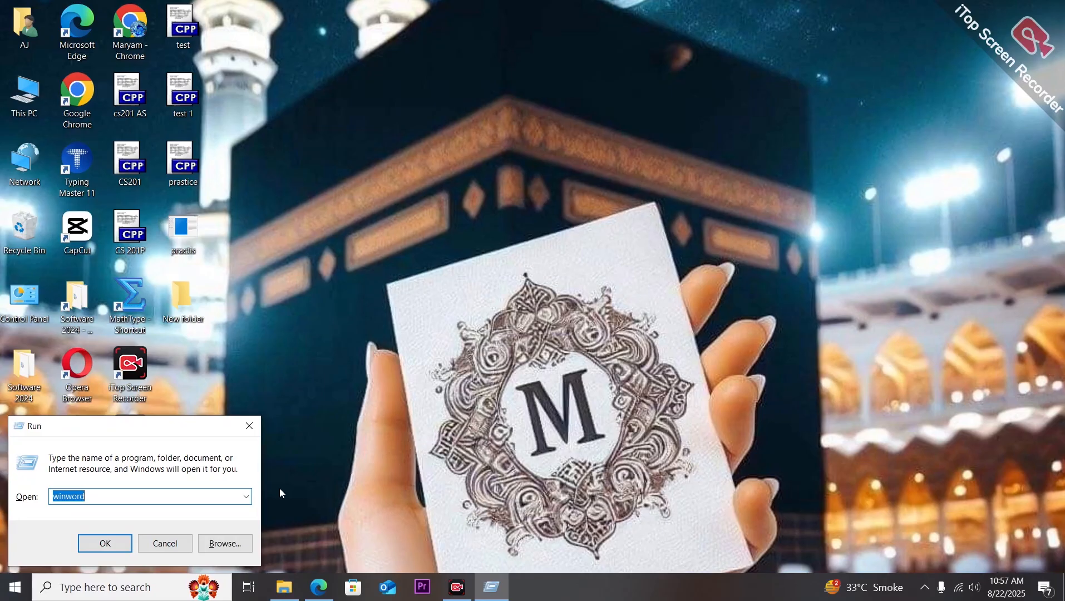
{"action": "left_click", "coordinate": [173, 498]}
{"action": "key", "text": "BackSpace"}
{"action": "key", "text": "BackSpace"}
{"action": "key", "text": "BackSpace"}
{"action": "key", "text": "BackSpace"}
{"action": "key", "text": "BackSpace"}
{"action": "key", "text": "BackSpace"}
{"action": "key", "text": "BackSpace"}
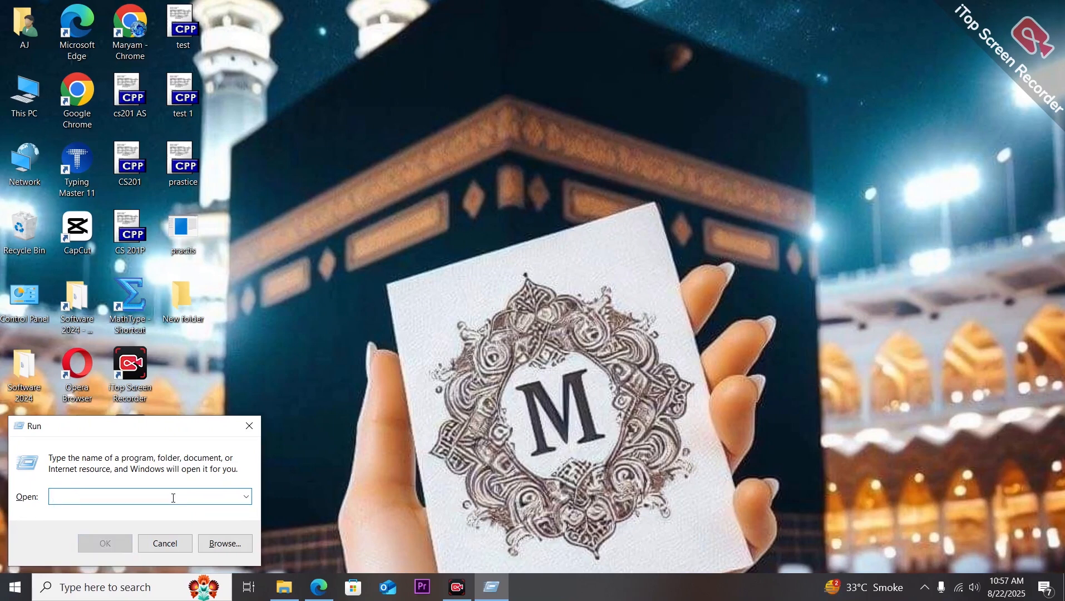
{"action": "type", "text": "winw"}
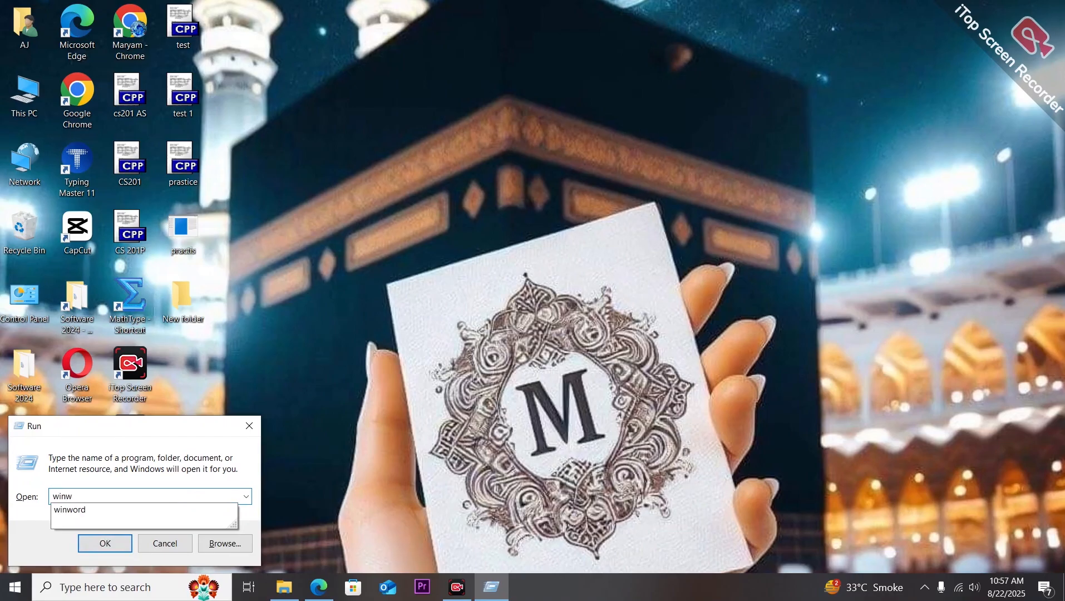
{"action": "type", "text": "ord"}
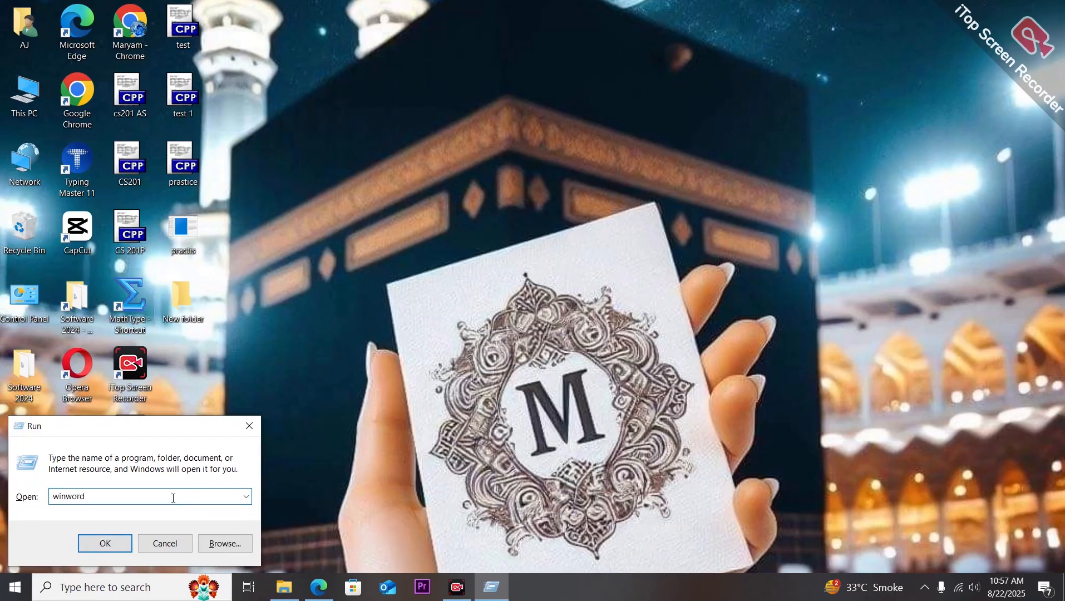
{"action": "left_click", "coordinate": [101, 544]}
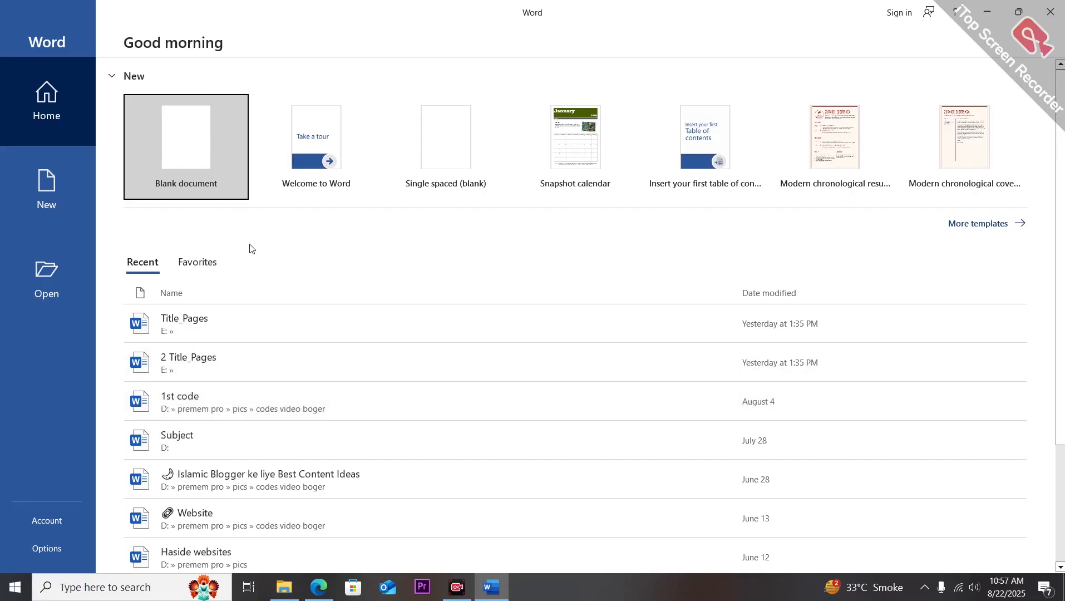
{"action": "left_click", "coordinate": [205, 111]}
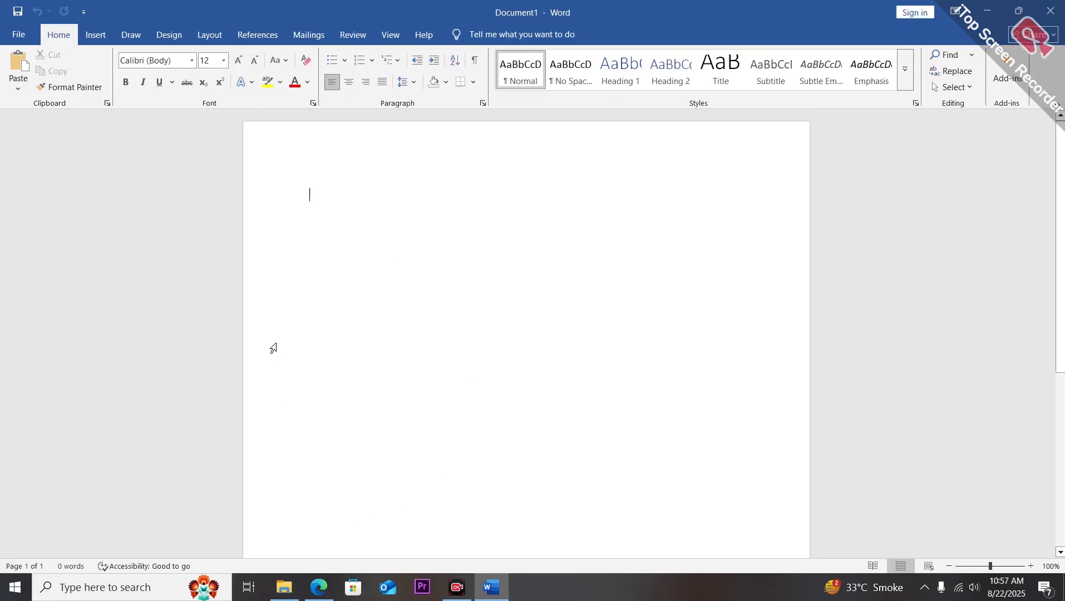
Review the list of screen parts in the PDF notes, then return to the Word document.
{"action": "left_click", "coordinate": [314, 594]}
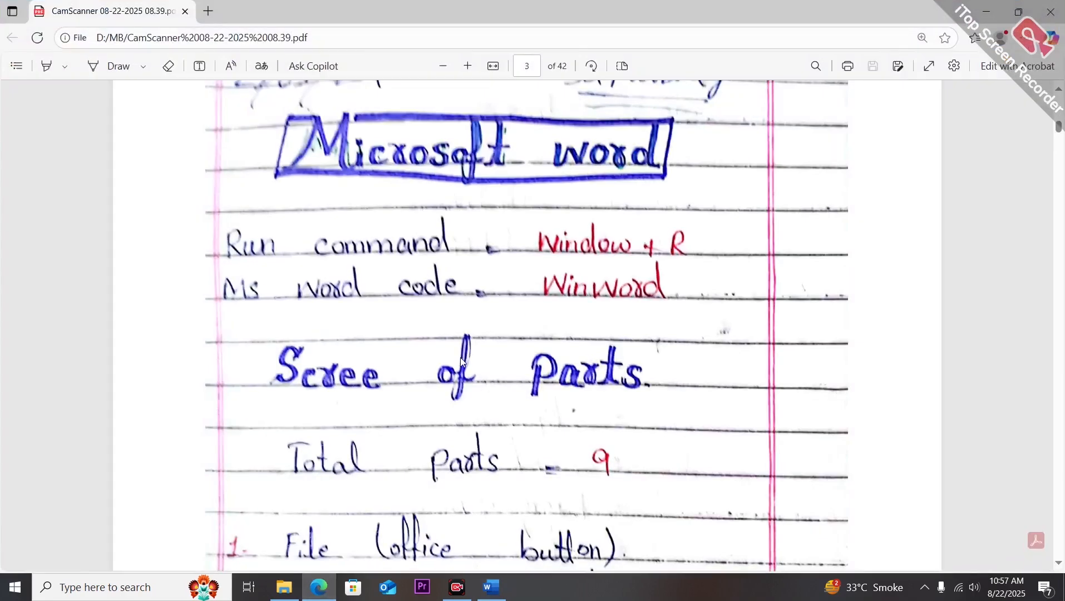
{"action": "scroll", "coordinate": [461, 361], "scroll_direction": "down", "scroll_amount": 3}
{"action": "scroll", "coordinate": [461, 361], "scroll_direction": "down", "scroll_amount": 1}
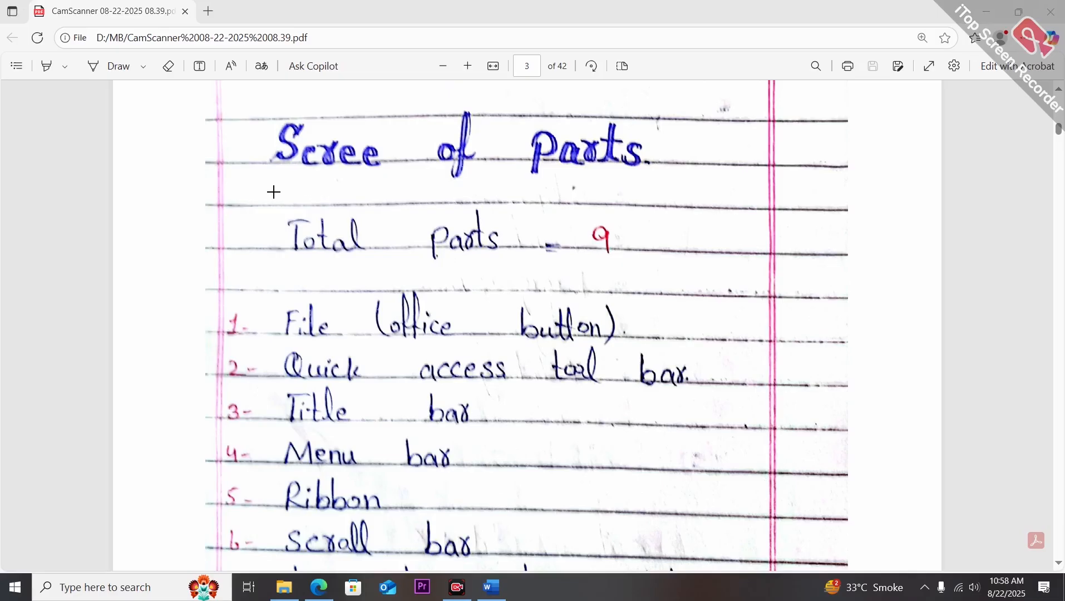
{"action": "mouse_move", "coordinate": [273, 192]}
{"action": "left_mouse_down"}
{"action": "mouse_move", "coordinate": [448, 264]}
{"action": "mouse_move", "coordinate": [624, 266]}
{"action": "left_mouse_up"}
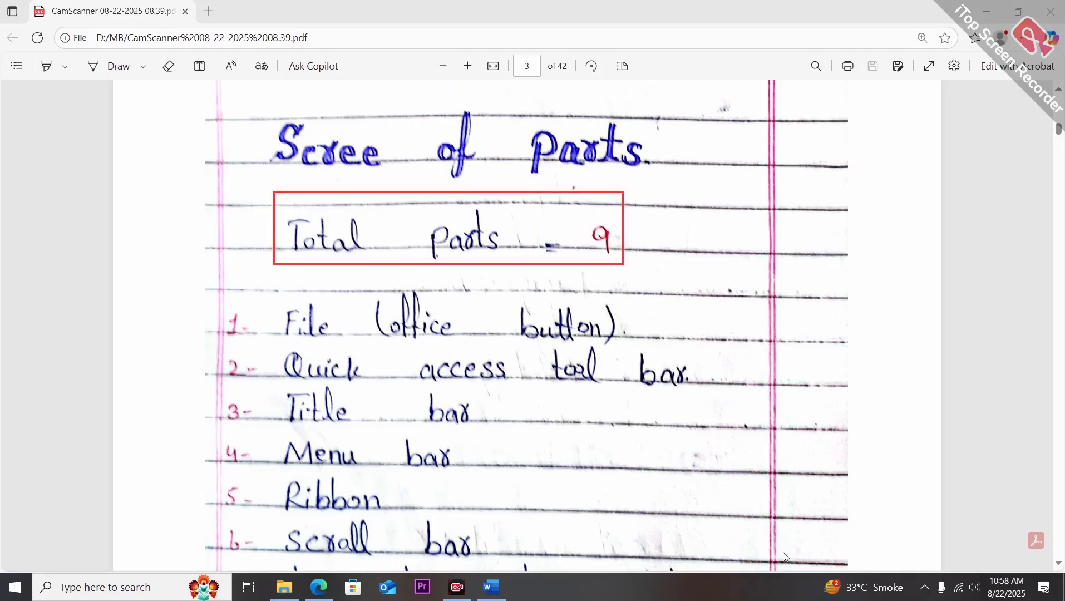
{"action": "key", "text": "ctrl+z"}
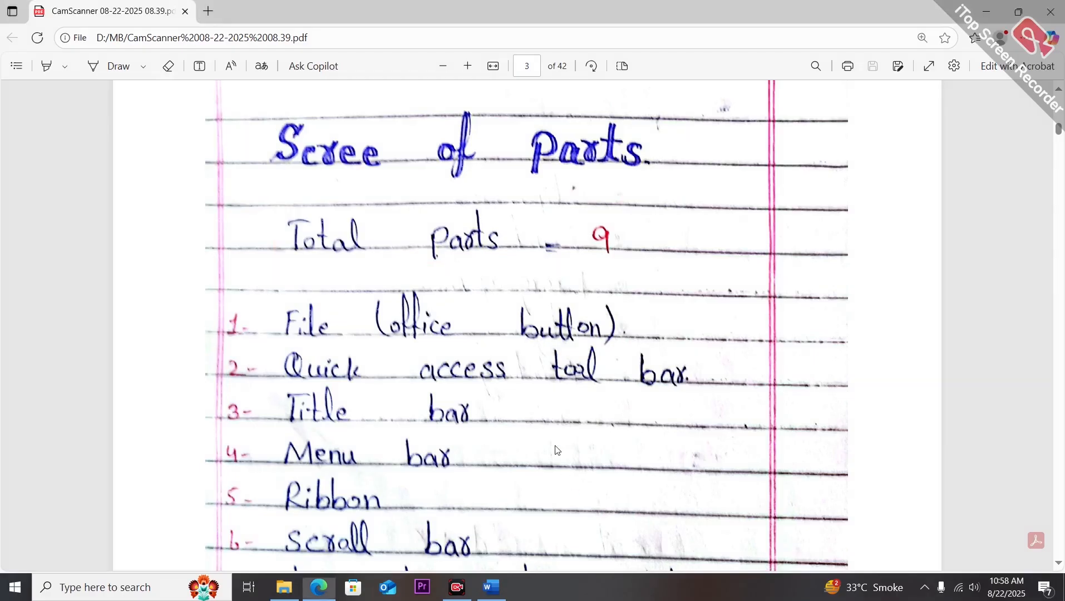
{"action": "scroll", "coordinate": [558, 451], "scroll_direction": "down", "scroll_amount": 3}
{"action": "scroll", "coordinate": [558, 451], "scroll_direction": "down", "scroll_amount": 1}
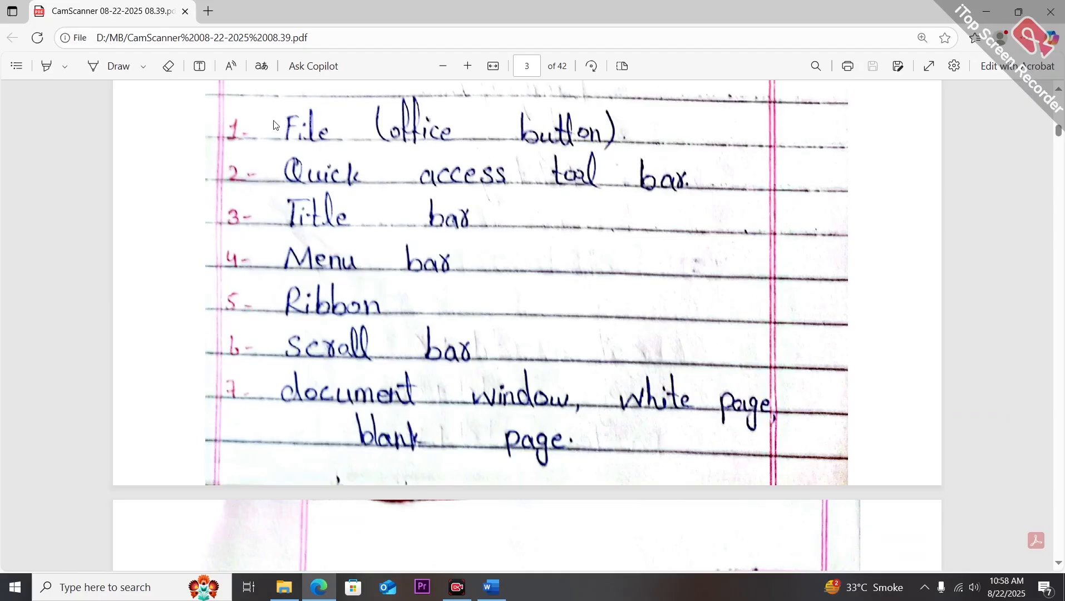
{"action": "left_click", "coordinate": [485, 588]}
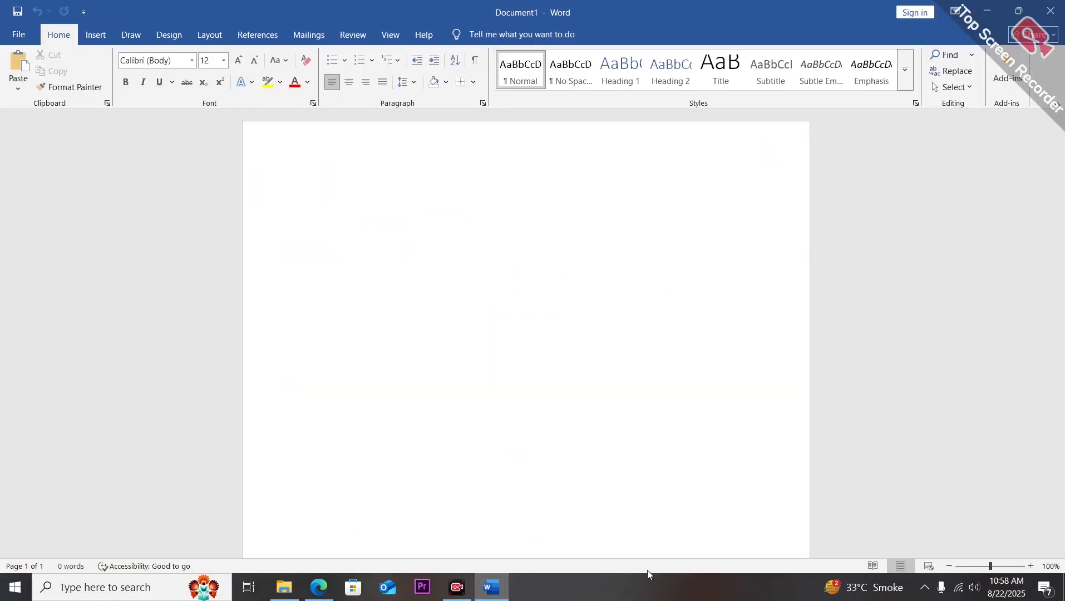
Open the File backstage view to show its options and go back to the document.
{"action": "key", "text": "super+shift+s"}
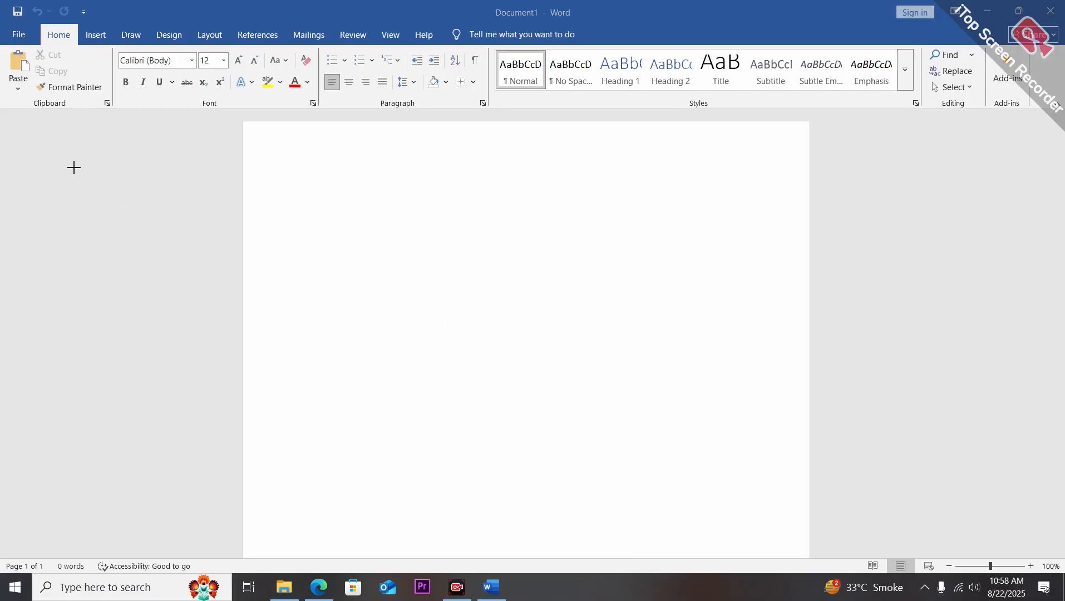
{"action": "left_click_drag", "start_coordinate": [4, 25], "coordinate": [35, 45]}
{"action": "left_click", "coordinate": [24, 36]}
{"action": "left_click", "coordinate": [24, 36]}
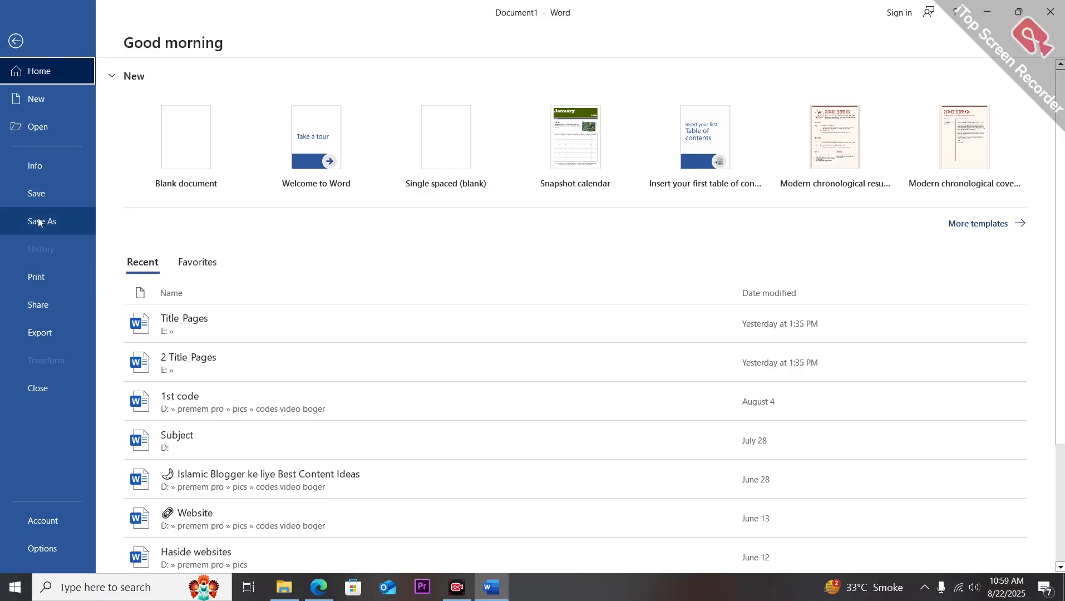
{"action": "left_click", "coordinate": [17, 42]}
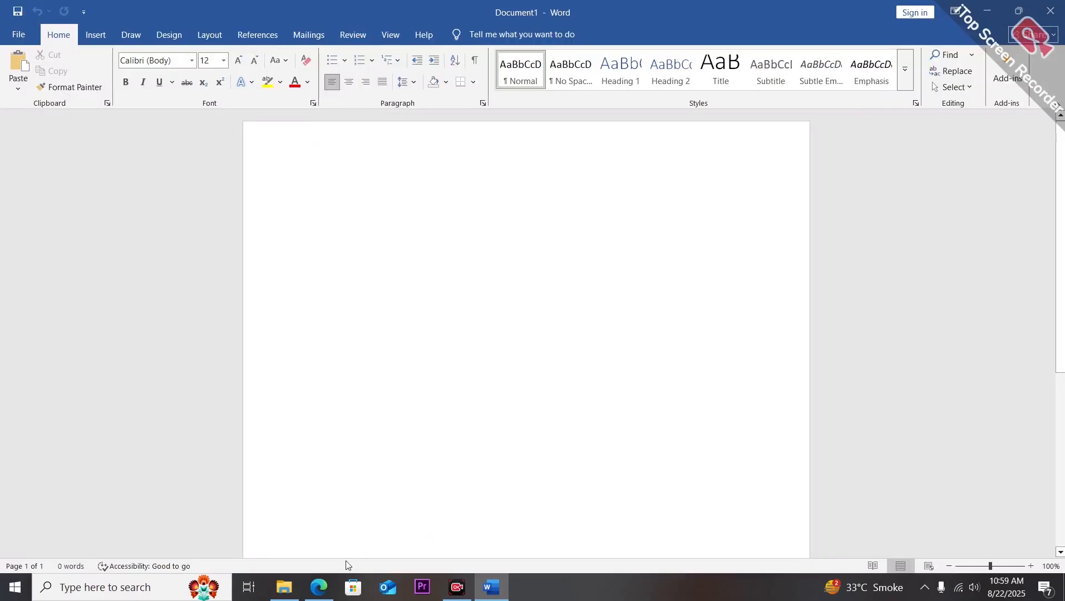
Compare the notes with Word and point out the Quick Access Toolbar.
{"action": "left_click", "coordinate": [320, 582]}
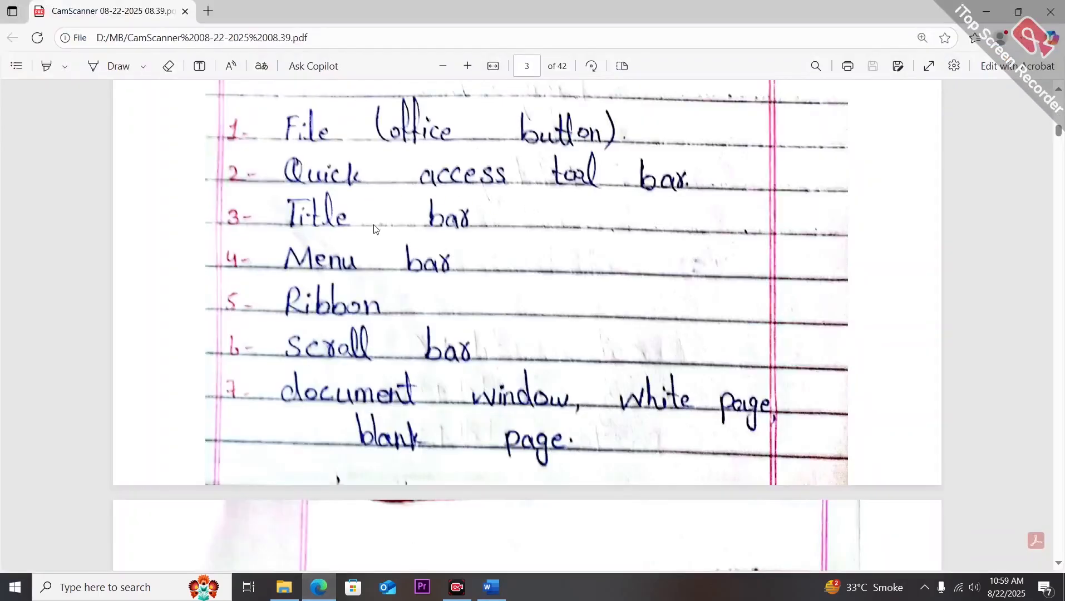
{"action": "left_click", "coordinate": [495, 588]}
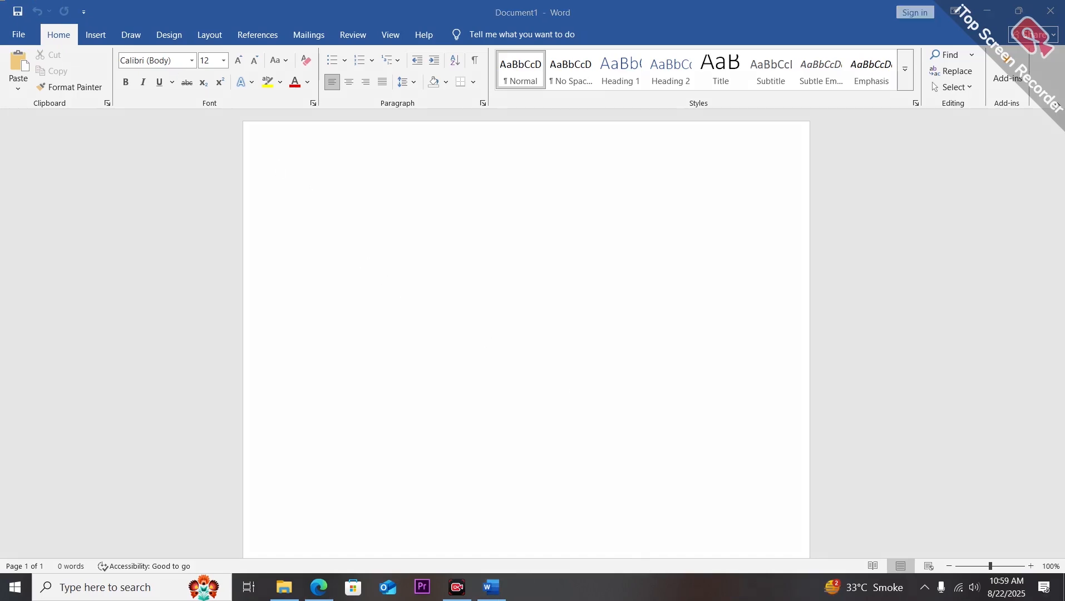
{"action": "left_click_drag", "start_coordinate": [0, 1], "coordinate": [101, 24]}
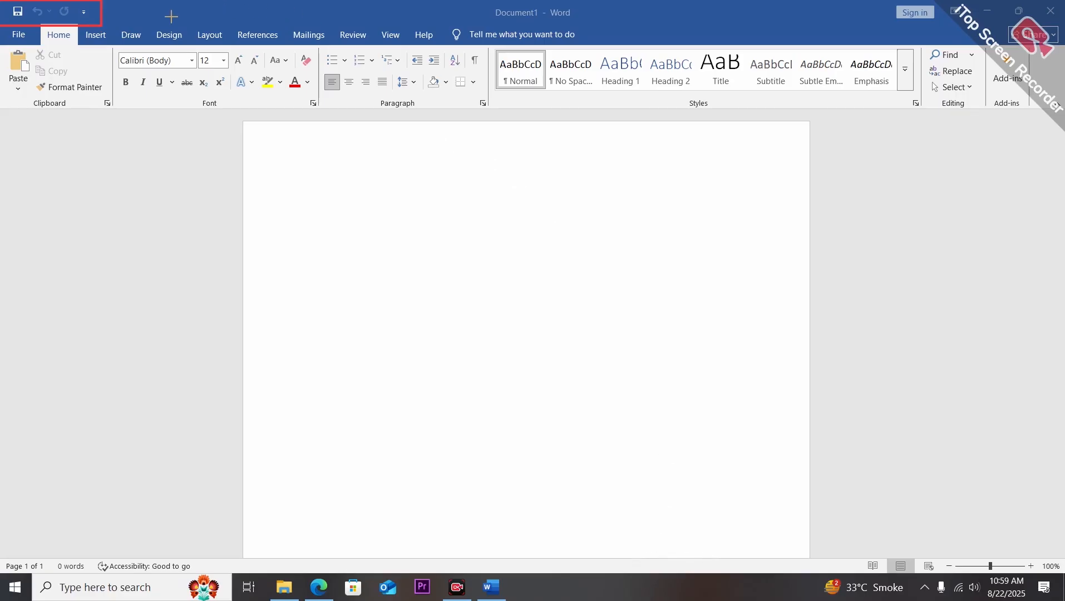
{"action": "left_click_drag", "start_coordinate": [158, 17], "coordinate": [94, 12]}
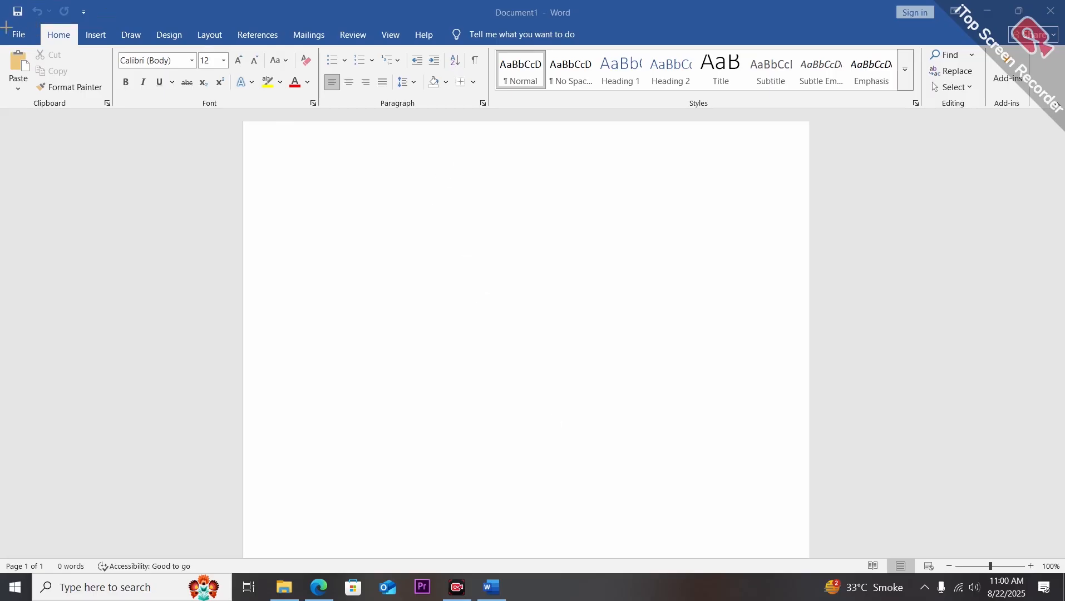
Point out each menu bar tab from File through Help.
{"action": "mouse_move", "coordinate": [7, 24]}
{"action": "left_mouse_down"}
{"action": "mouse_move", "coordinate": [128, 43]}
{"action": "mouse_move", "coordinate": [1, 32]}
{"action": "left_mouse_up"}
{"action": "mouse_move", "coordinate": [6, 21]}
{"action": "left_mouse_down"}
{"action": "mouse_move", "coordinate": [72, 53]}
{"action": "mouse_move", "coordinate": [576, 51]}
{"action": "mouse_move", "coordinate": [478, 48]}
{"action": "left_mouse_up"}
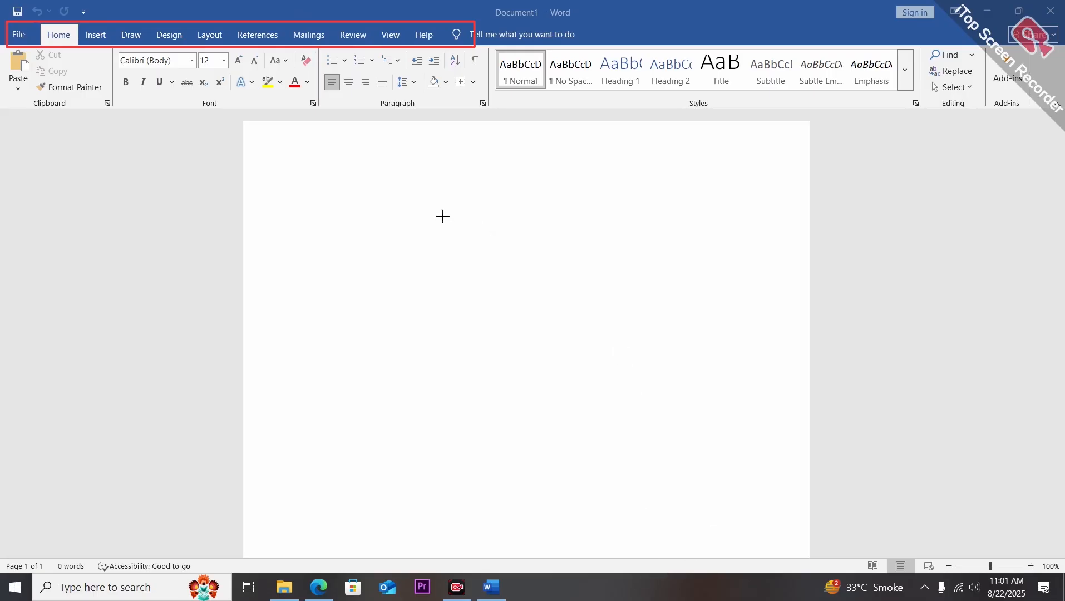
{"action": "left_click_drag", "start_coordinate": [36, 124], "coordinate": [18, 68]}
{"action": "left_click_drag", "start_coordinate": [103, 146], "coordinate": [67, 52]}
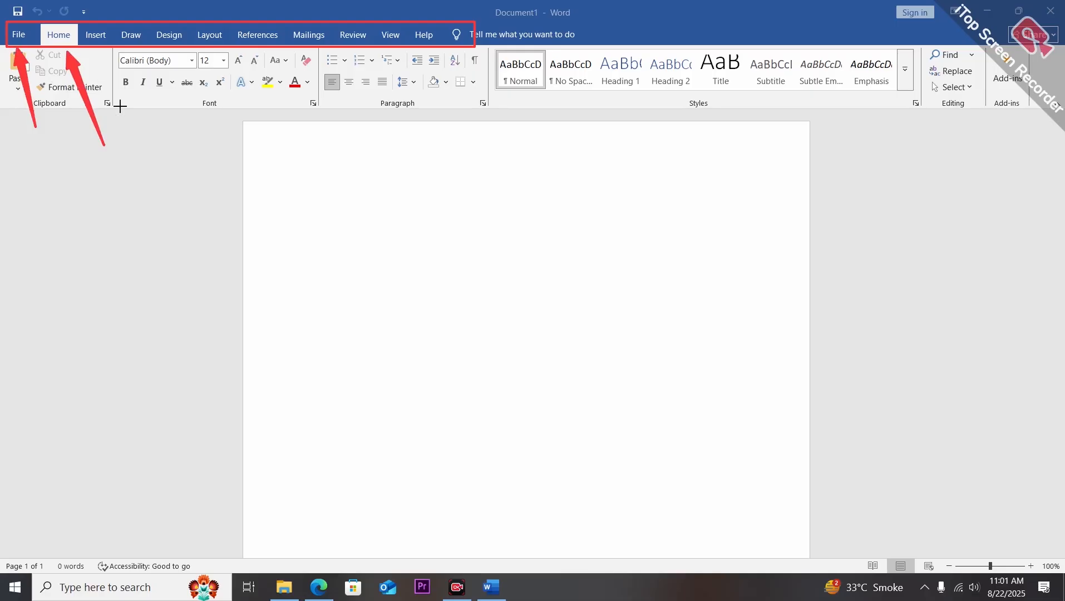
{"action": "left_click_drag", "start_coordinate": [138, 127], "coordinate": [103, 41]}
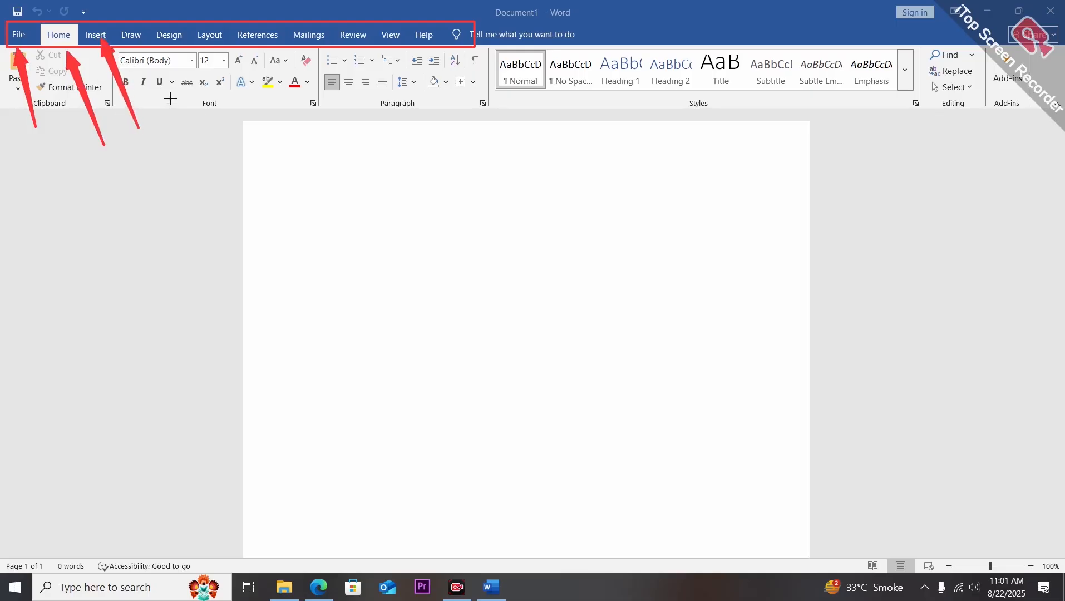
{"action": "left_click_drag", "start_coordinate": [172, 105], "coordinate": [142, 44]}
{"action": "left_click_drag", "start_coordinate": [221, 118], "coordinate": [178, 44]}
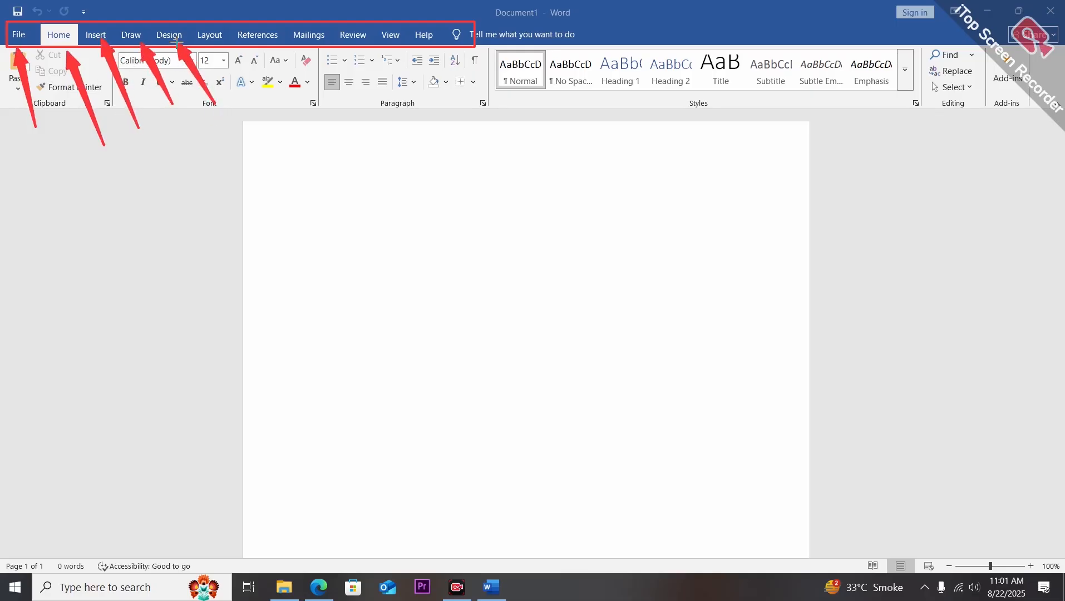
{"action": "left_click_drag", "start_coordinate": [244, 90], "coordinate": [215, 48]}
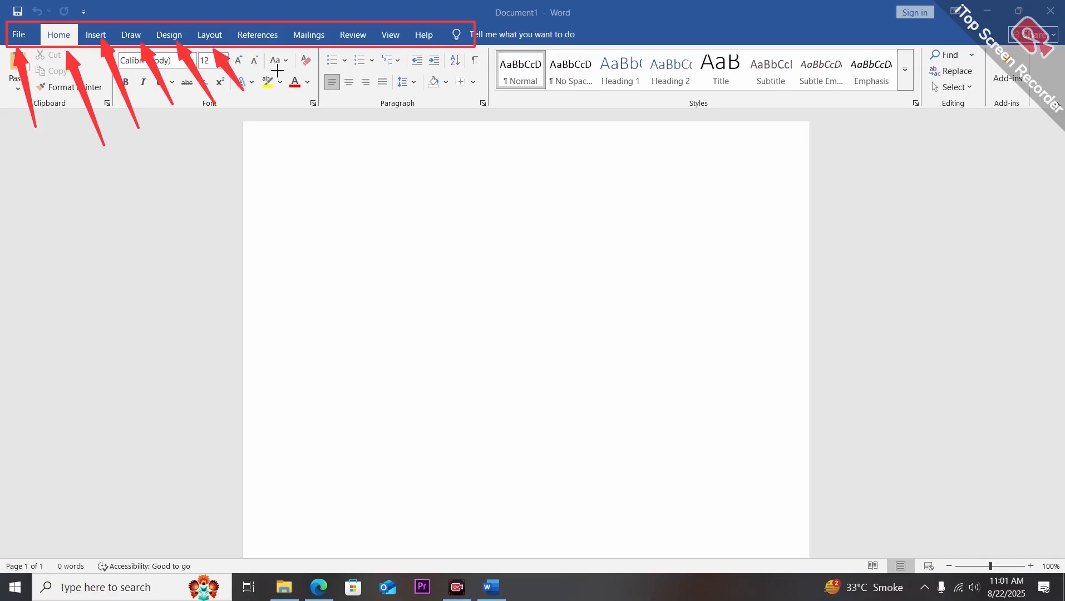
{"action": "left_click_drag", "start_coordinate": [279, 73], "coordinate": [265, 33]}
{"action": "left_click_drag", "start_coordinate": [337, 84], "coordinate": [319, 53]}
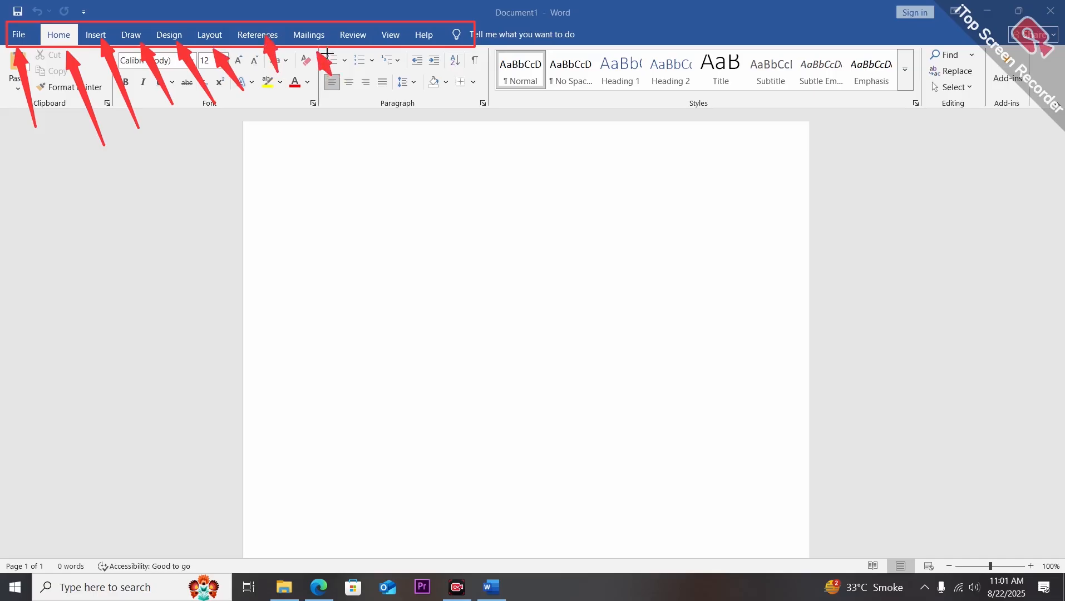
{"action": "left_click_drag", "start_coordinate": [393, 103], "coordinate": [356, 49]}
{"action": "left_click_drag", "start_coordinate": [413, 80], "coordinate": [405, 55]}
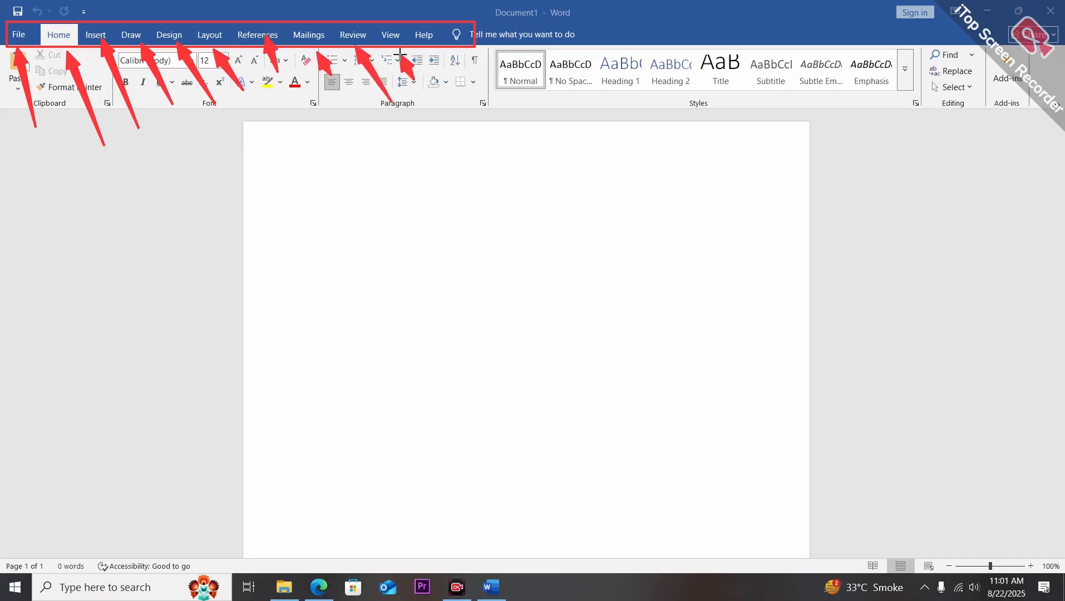
{"action": "left_click_drag", "start_coordinate": [472, 105], "coordinate": [431, 40]}
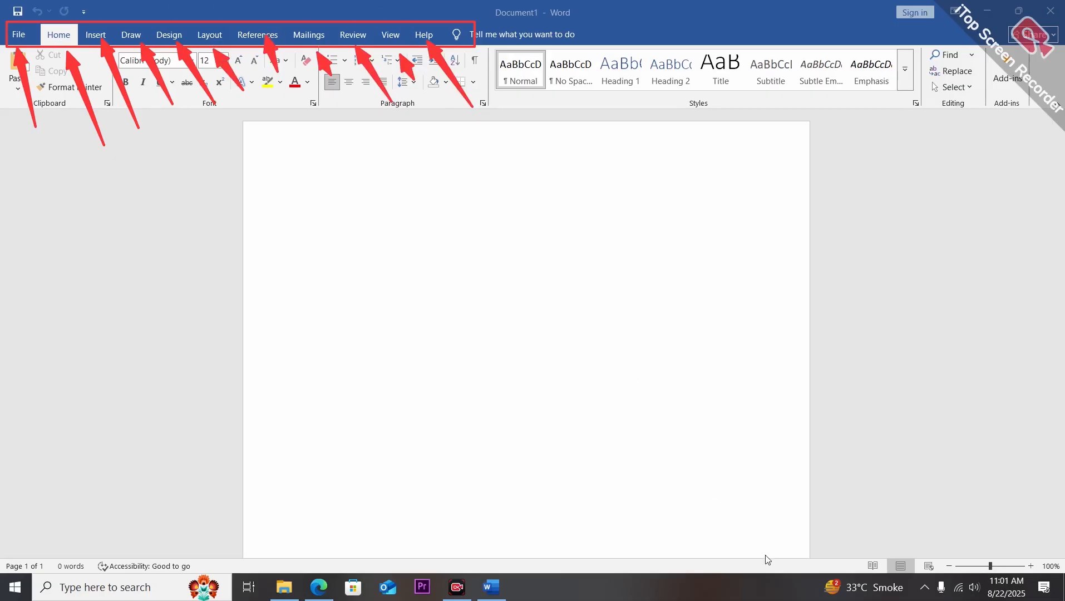
{"action": "key", "text": "ctrl+z"}
{"action": "key", "text": "ctrl+z"}
{"action": "key", "text": "ctrl+z"}
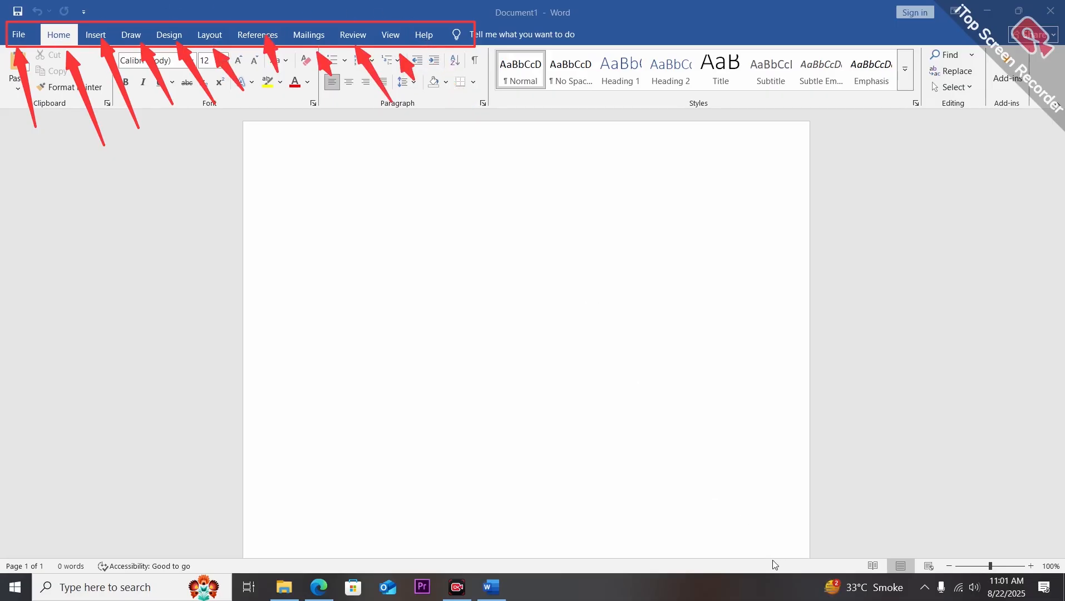
{"action": "key", "text": "ctrl+z"}
{"action": "key", "text": "ctrl+z"}
{"action": "key", "text": "ctrl+z"}
{"action": "key", "text": "ctrl+z"}
{"action": "key", "text": "ctrl+z"}
{"action": "key", "text": "ctrl+z"}
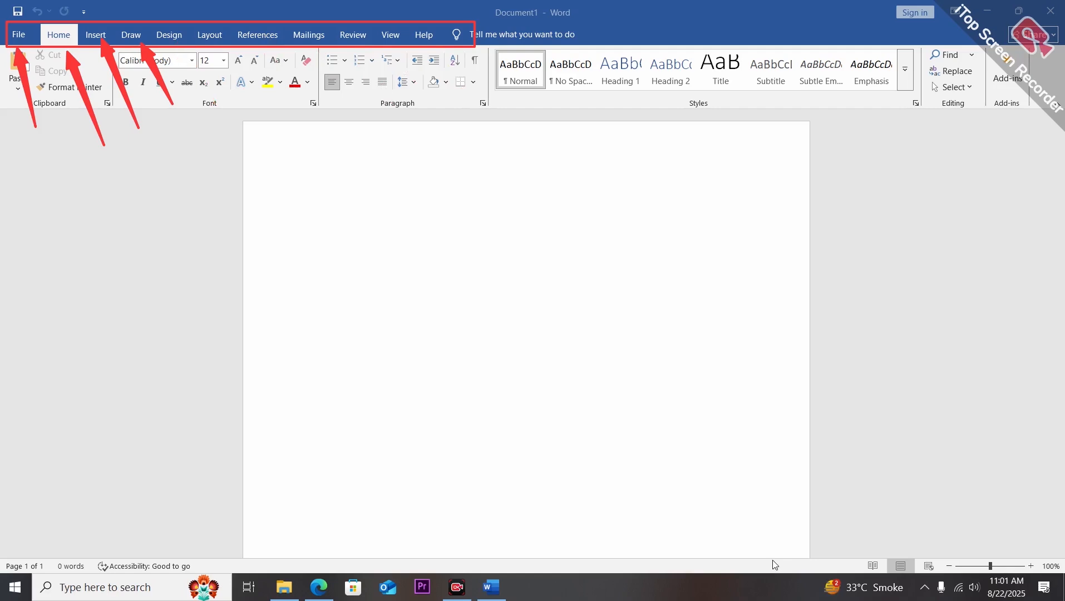
{"action": "key", "text": "ctrl+z"}
{"action": "key", "text": "ctrl+z"}
{"action": "key", "text": "ctrl+z"}
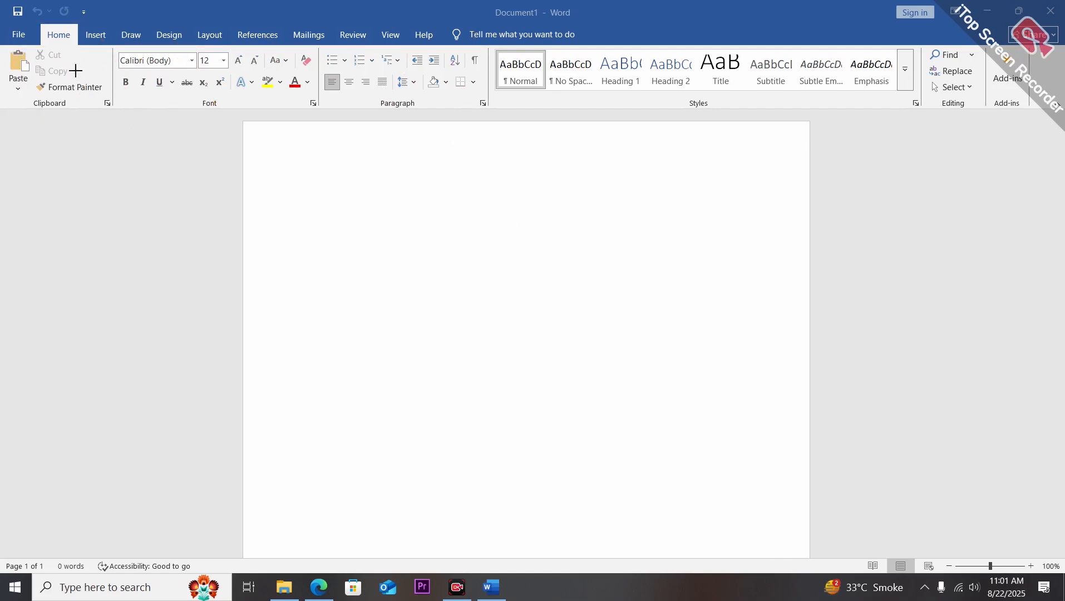
Point out the ribbon with its command groups such as Font and Paragraph.
{"action": "left_click_drag", "start_coordinate": [1, 46], "coordinate": [326, 107]}
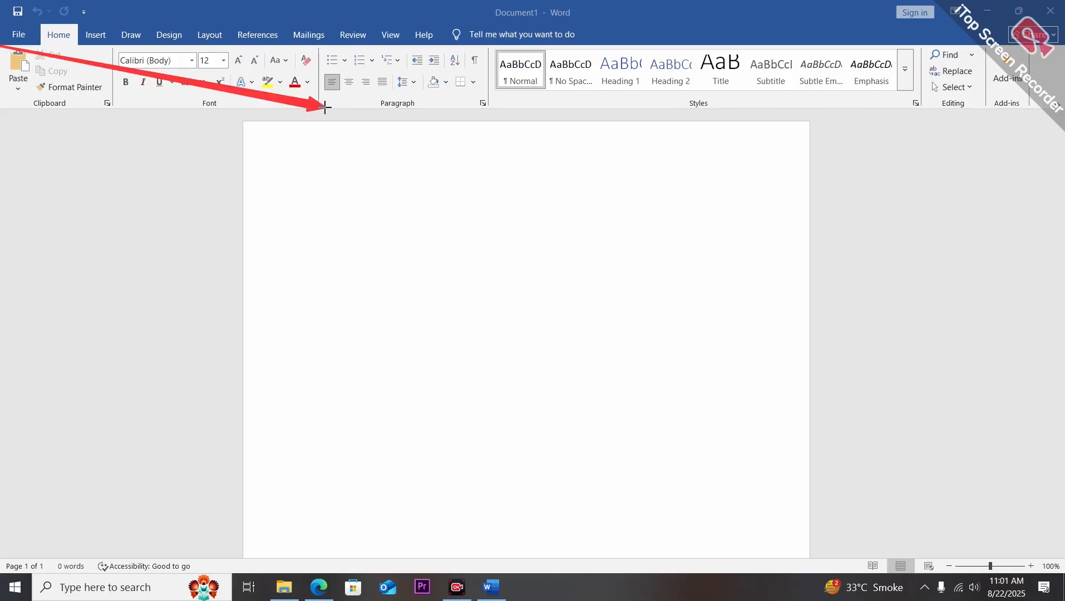
{"action": "left_click", "coordinate": [771, 558]}
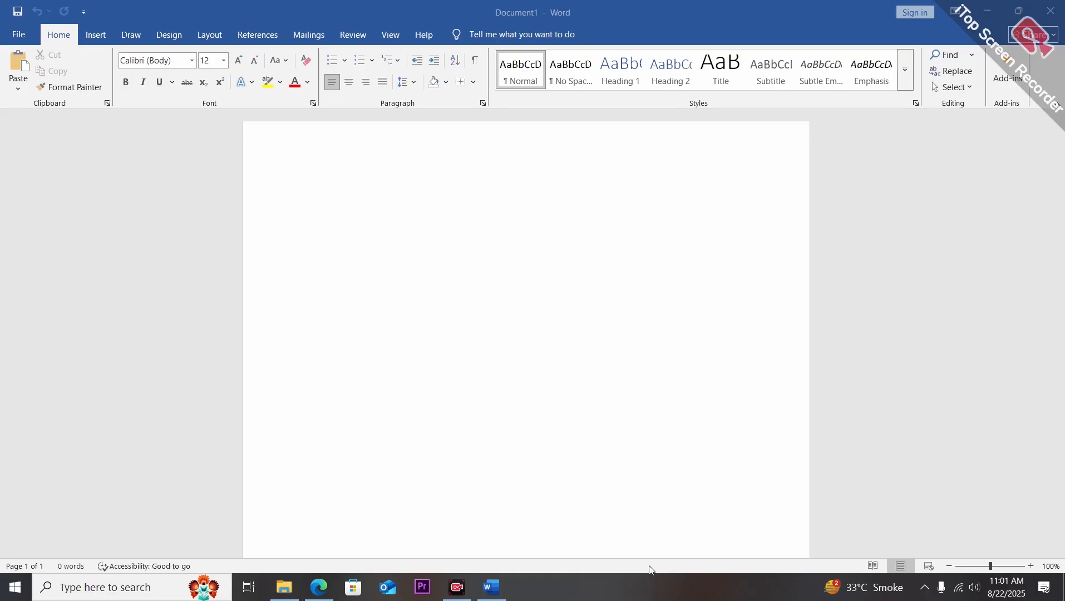
{"action": "left_click_drag", "start_coordinate": [1, 40], "coordinate": [1030, 110]}
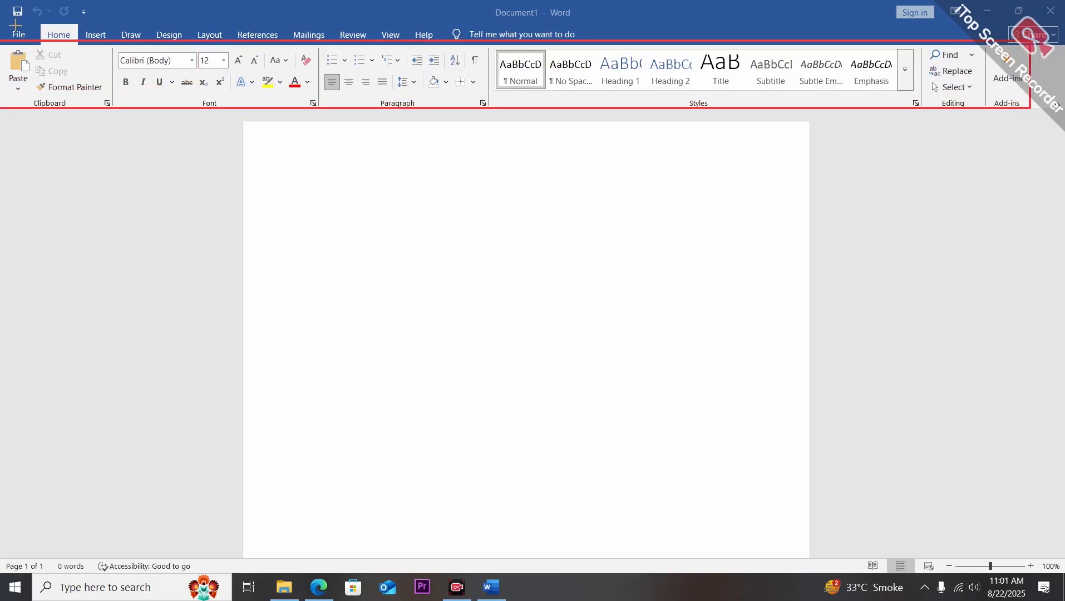
Outline the menu bar running from File to the Tell me box.
{"action": "left_click_drag", "start_coordinate": [16, 26], "coordinate": [575, 44]}
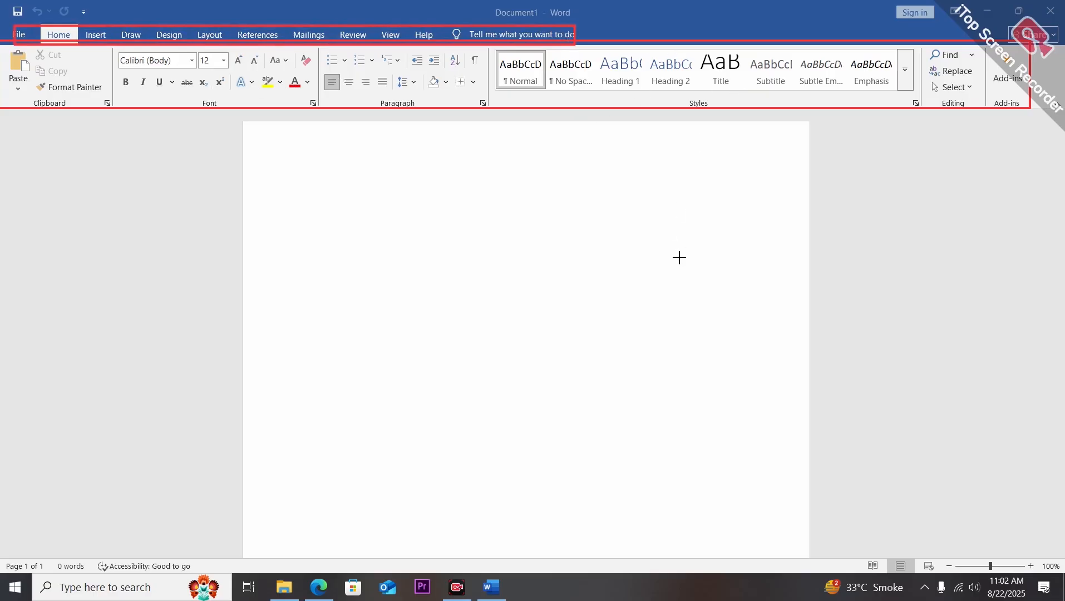
{"action": "left_click", "coordinate": [778, 566]}
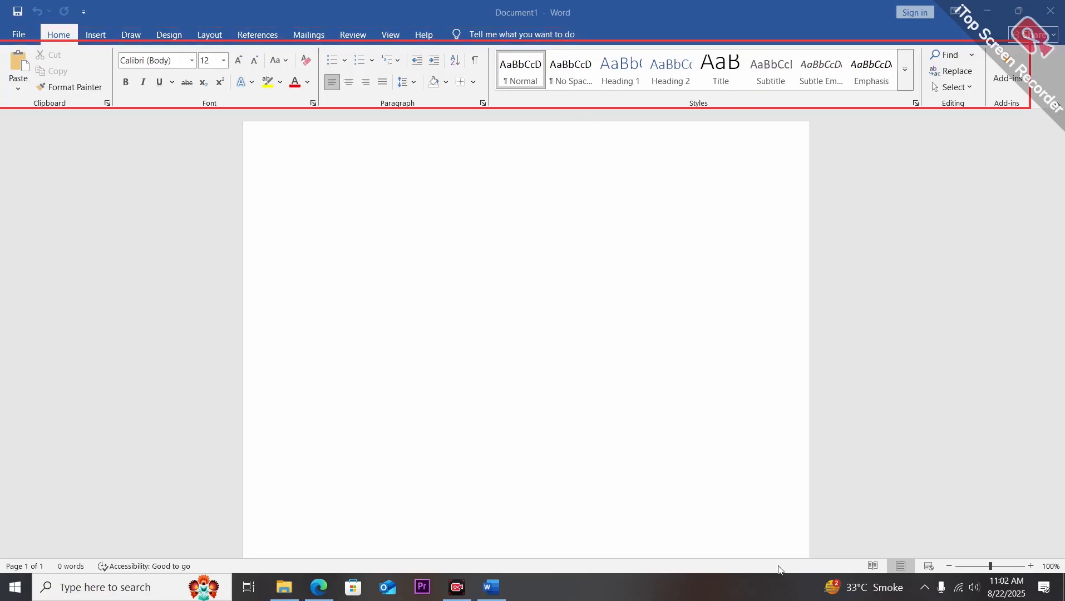
{"action": "left_click", "coordinate": [780, 566]}
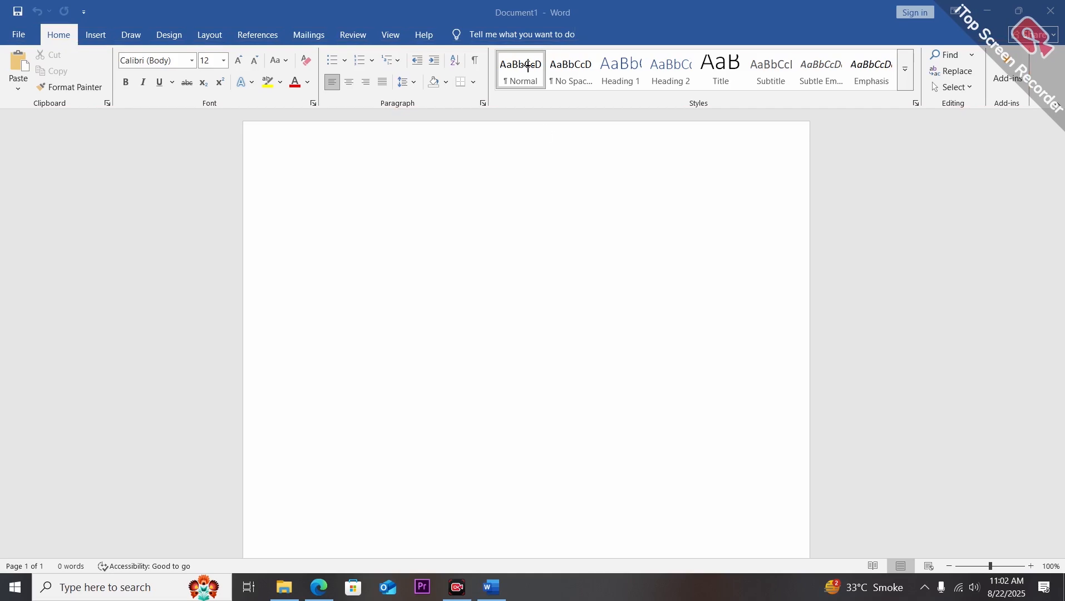
Highlight the title bar showing the document name.
{"action": "mouse_move", "coordinate": [485, 1]}
{"action": "left_mouse_down"}
{"action": "mouse_move", "coordinate": [543, 25]}
{"action": "mouse_move", "coordinate": [584, 24]}
{"action": "left_mouse_up"}
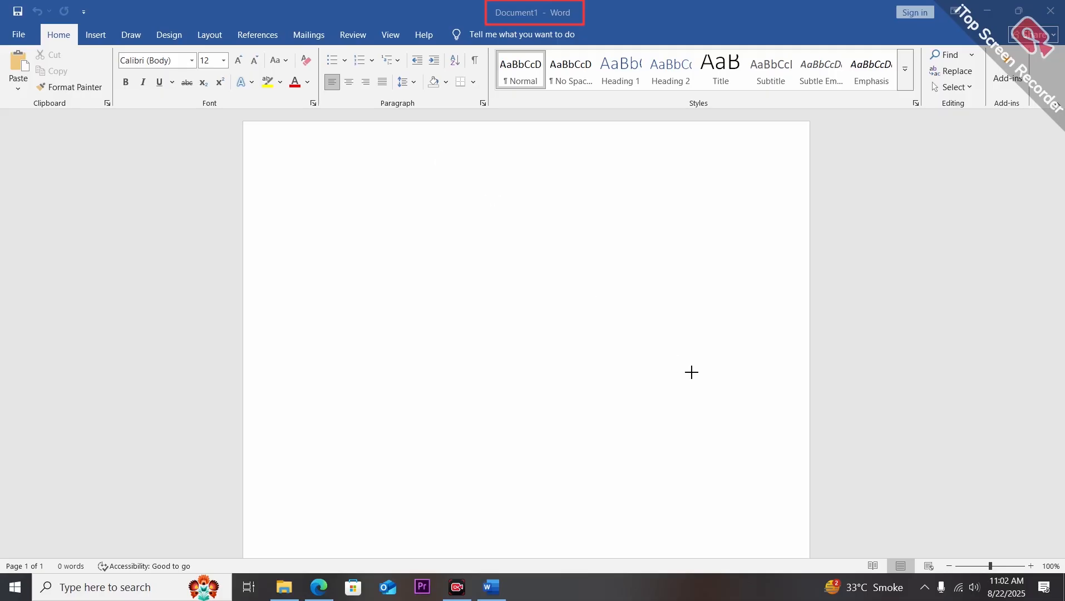
{"action": "left_click", "coordinate": [776, 566]}
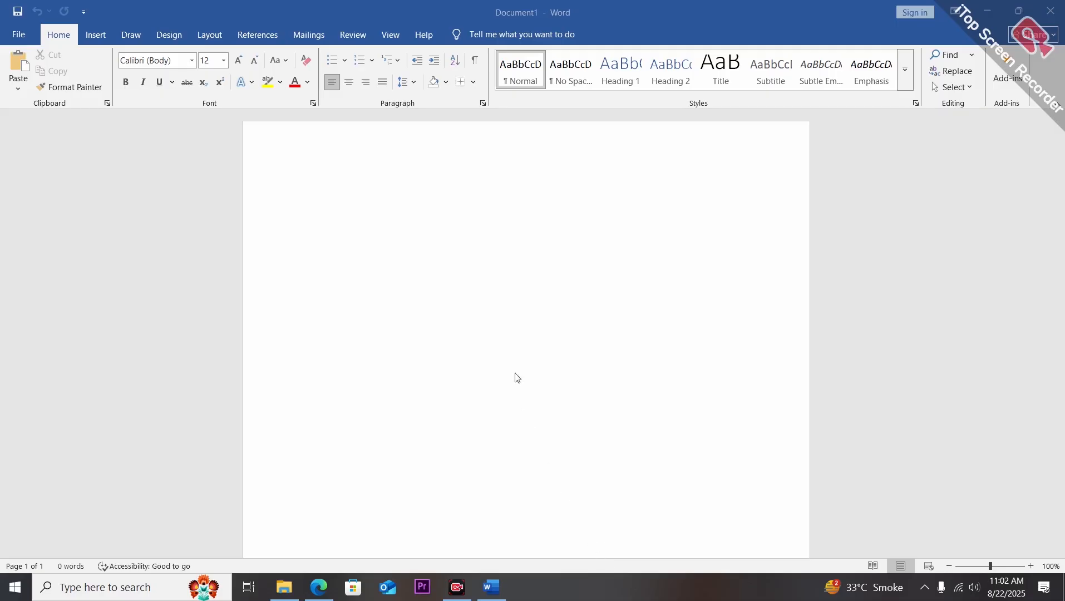
Save the document to the Desktop with the file name Practis.
{"action": "key", "text": "ctrl+s"}
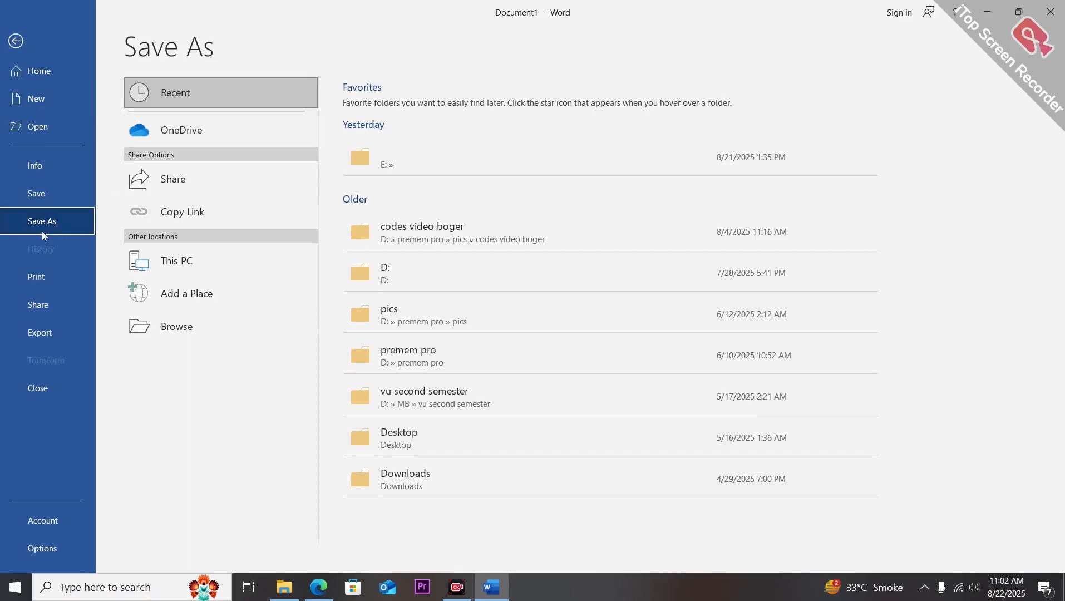
{"action": "left_click", "coordinate": [43, 191]}
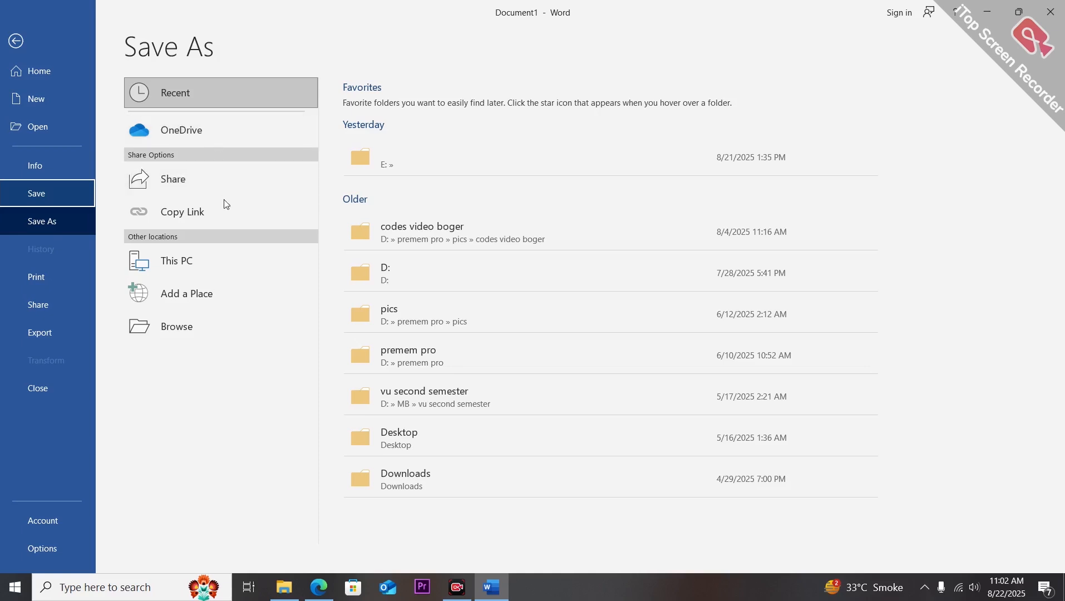
{"action": "left_click", "coordinate": [384, 277]}
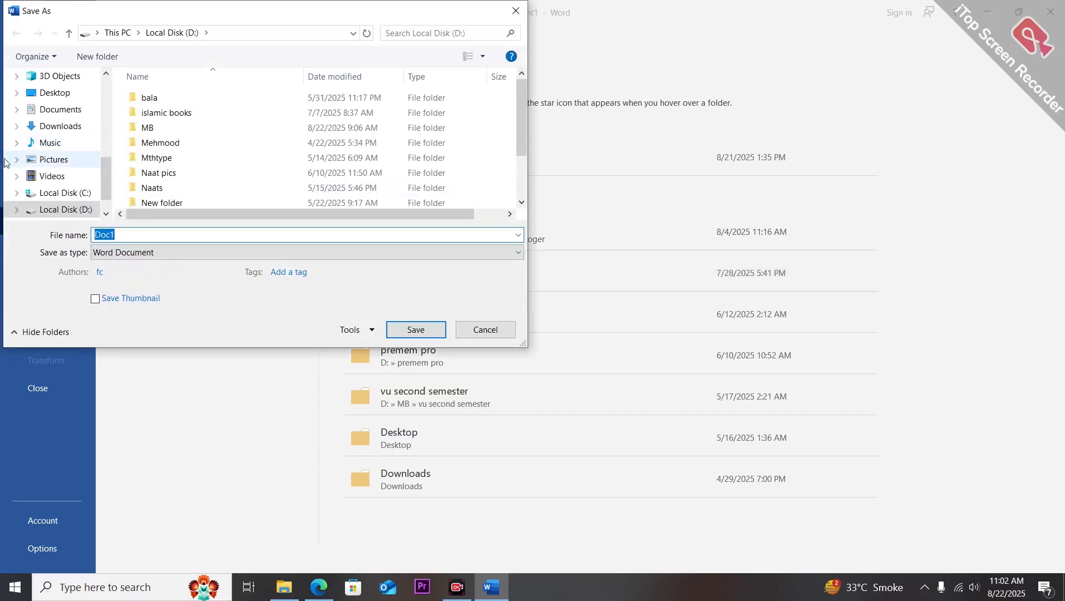
{"action": "left_click", "coordinate": [68, 92]}
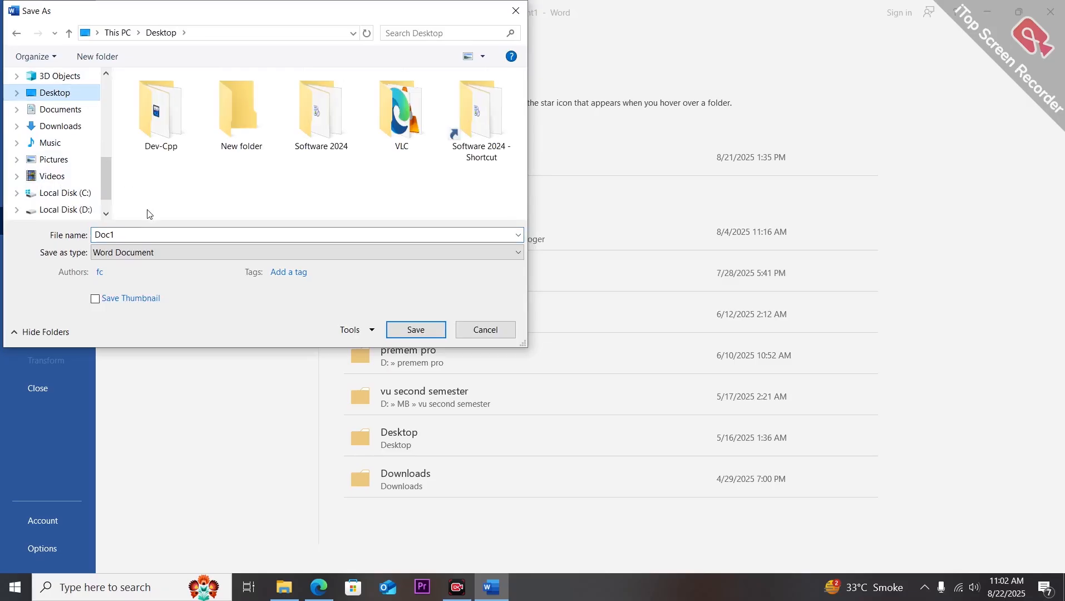
{"action": "double_click", "coordinate": [151, 234]}
{"action": "key", "text": "BackSpace"}
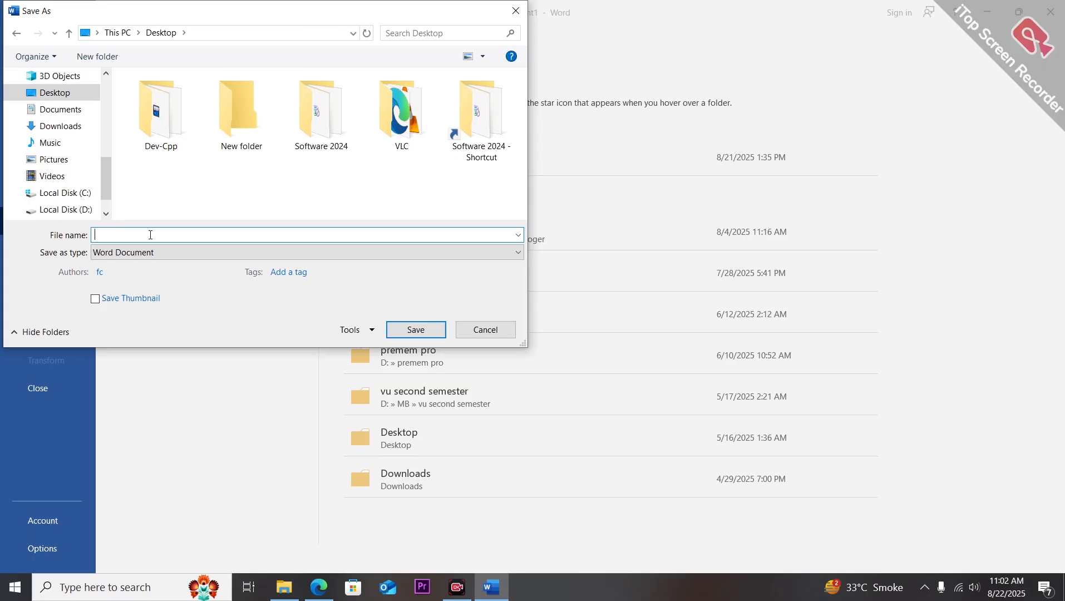
{"action": "type", "text": "P"}
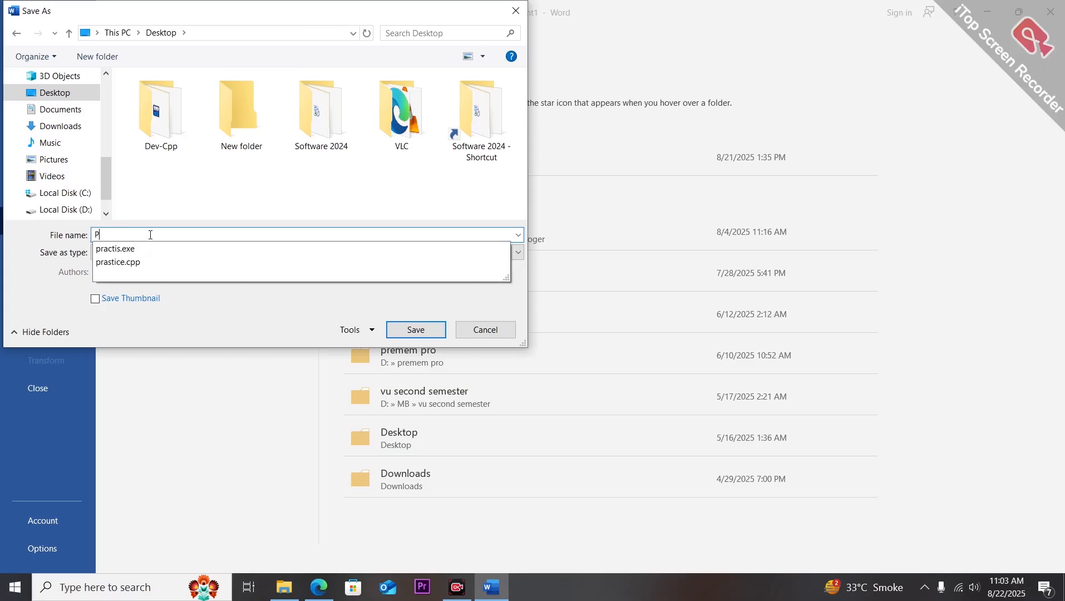
{"action": "type", "text": "ac"}
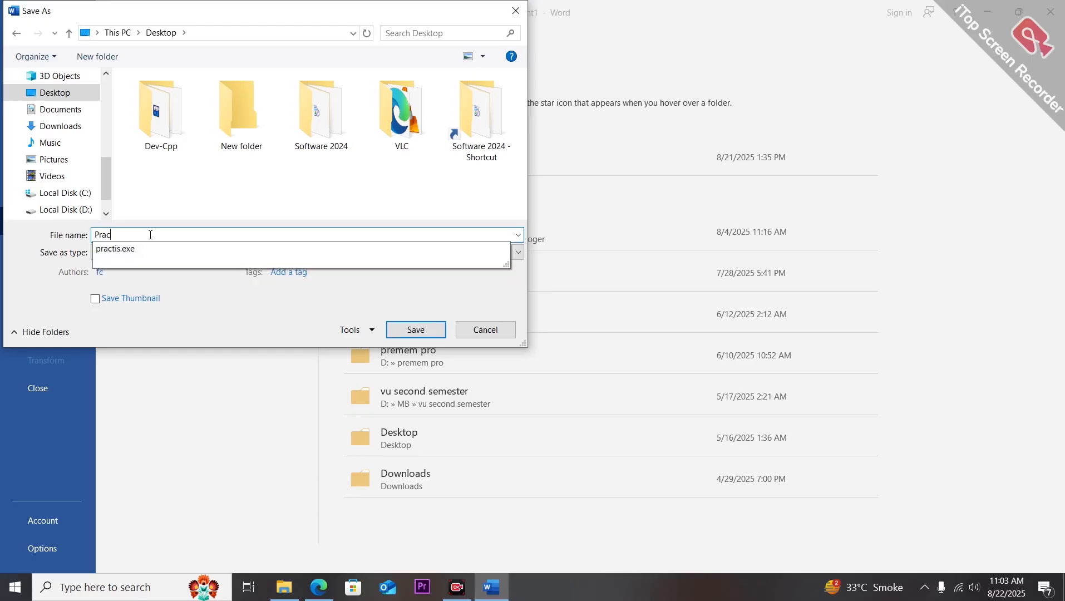
{"action": "type", "text": "tis"}
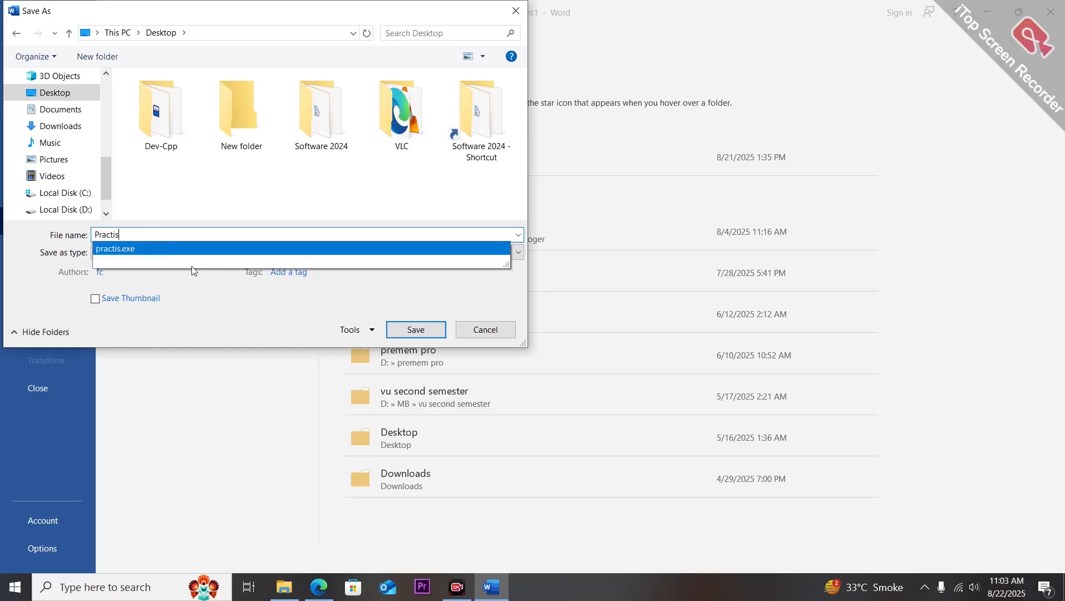
{"action": "left_click", "coordinate": [403, 330]}
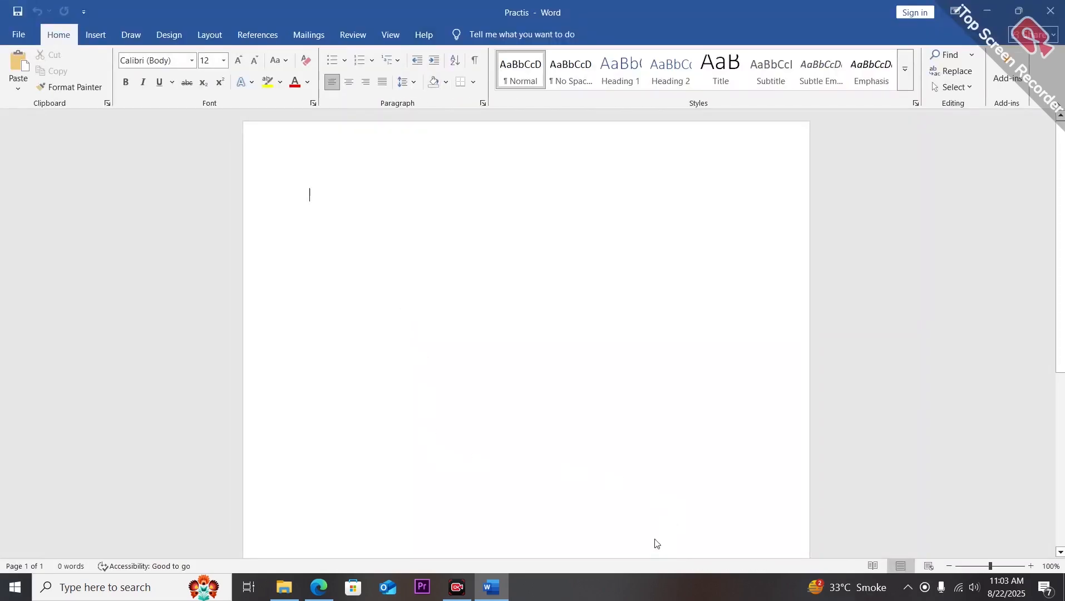
Point out the renamed title bar and the status bar with page and word counts.
{"action": "key", "text": "super+shift+s"}
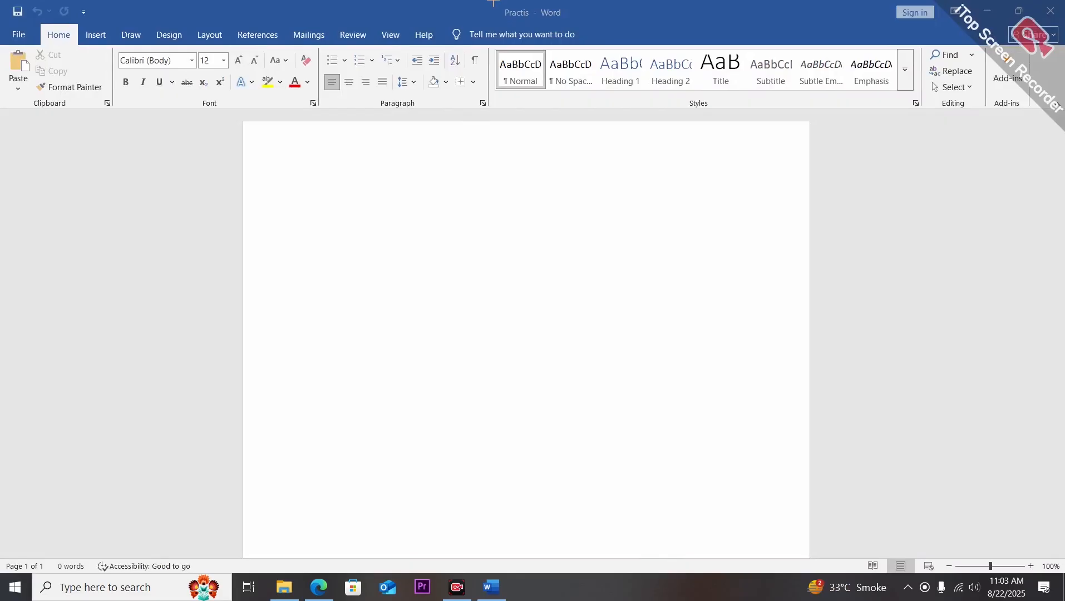
{"action": "left_click_drag", "start_coordinate": [493, 2], "coordinate": [580, 23]}
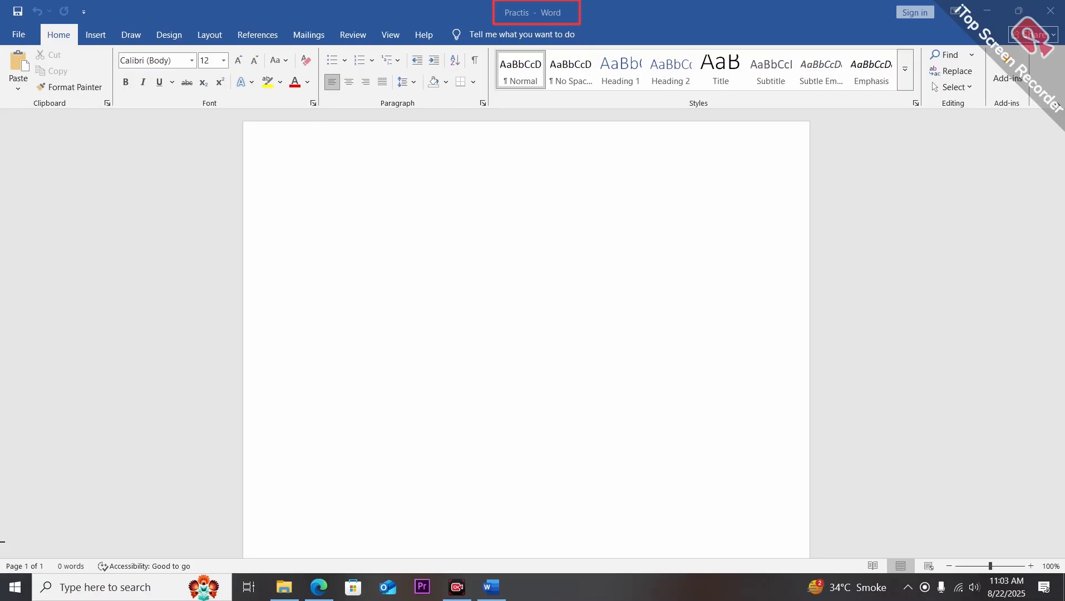
{"action": "left_click_drag", "start_coordinate": [2, 548], "coordinate": [202, 577]}
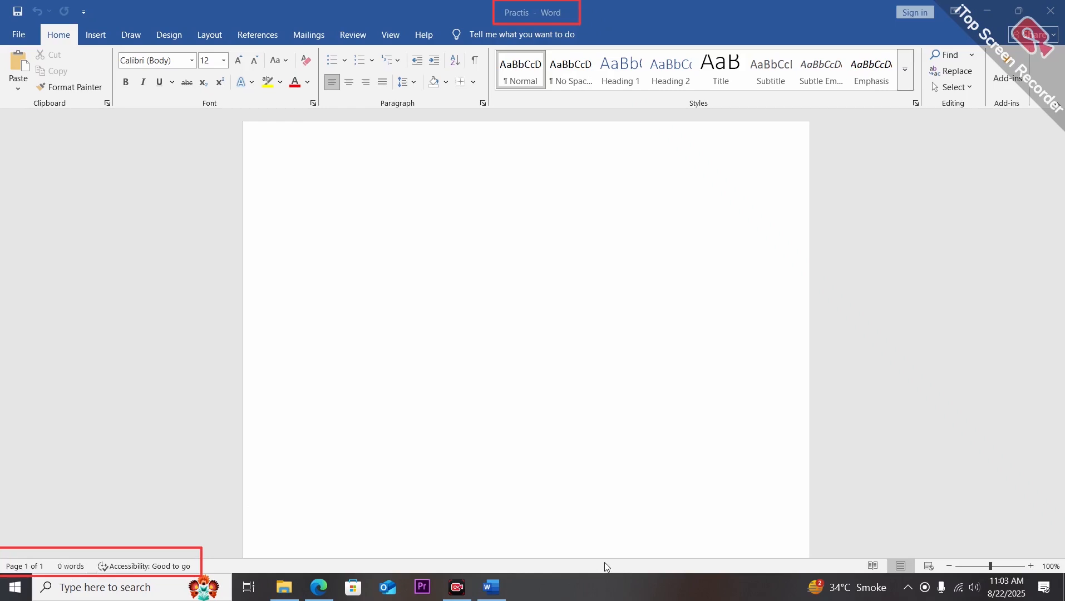
{"action": "left_click", "coordinate": [516, 345]}
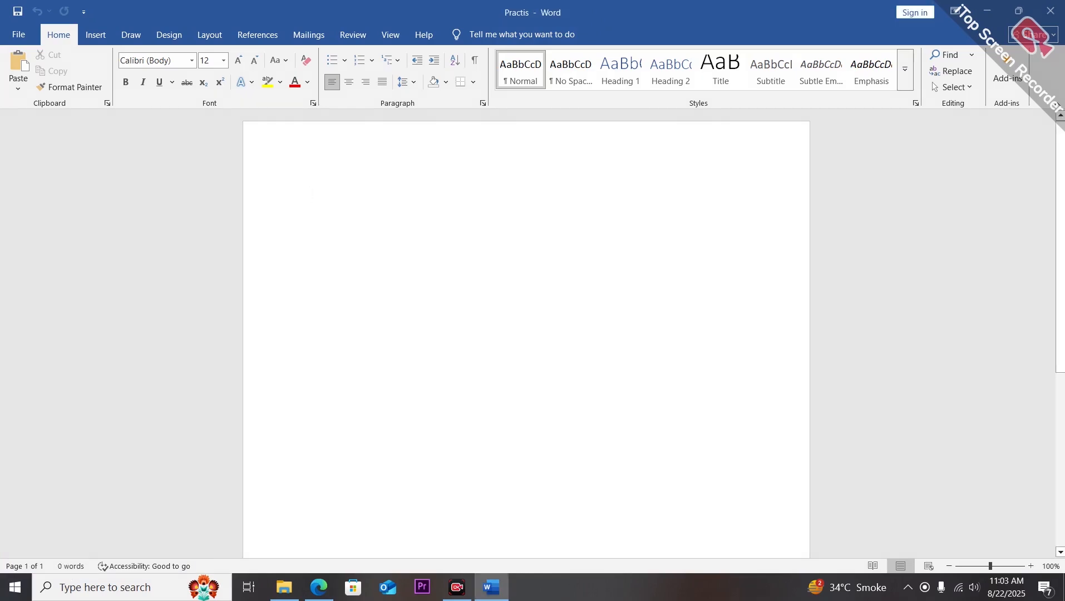
{"action": "type", "text": "Oopii9i9099"}
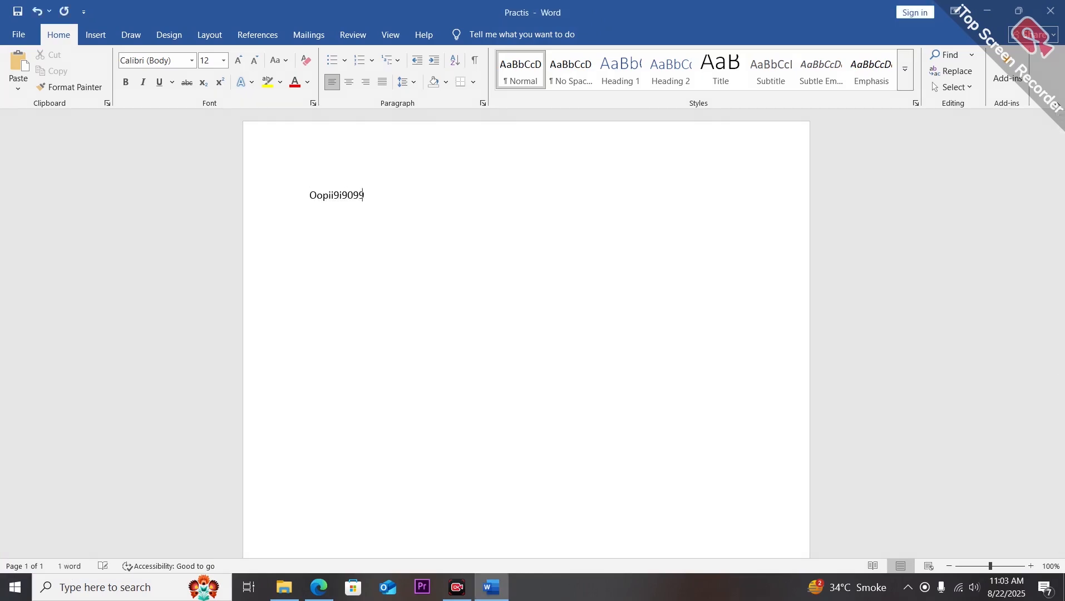
{"action": "type", "text": "iolkk oioiisoifdifd iiopdff"}
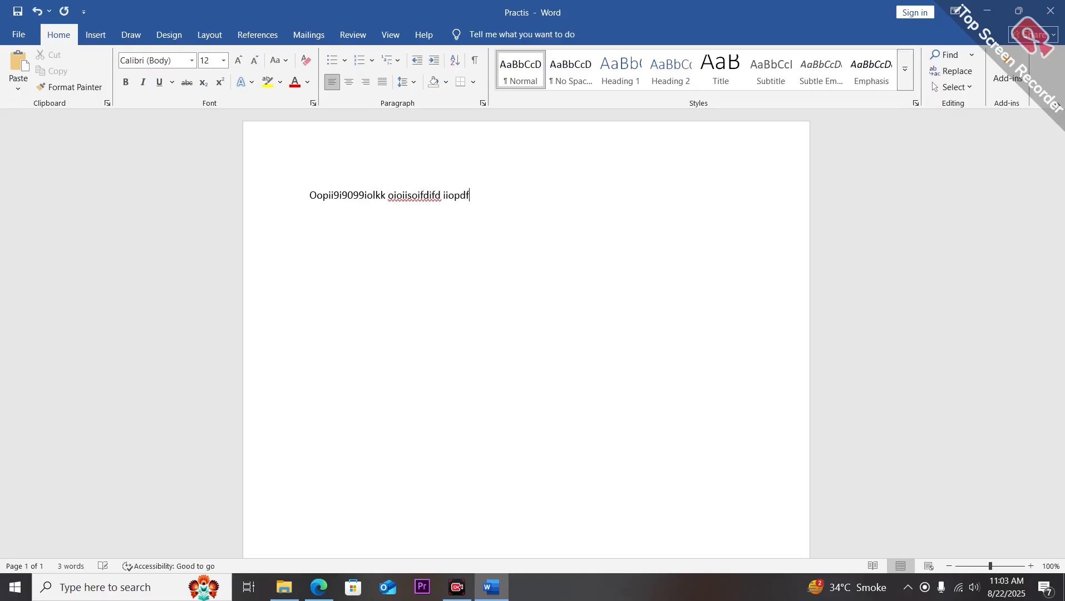
{"action": "key", "text": "BackSpace"}
{"action": "key", "text": "BackSpace"}
{"action": "key", "text": "BackSpace"}
{"action": "key", "text": "BackSpace"}
{"action": "key", "text": "BackSpace"}
{"action": "key", "text": "BackSpace"}
{"action": "key", "text": "BackSpace"}
{"action": "key", "text": "BackSpace"}
{"action": "key", "text": "BackSpace"}
{"action": "key", "text": "BackSpace"}
{"action": "key", "text": "BackSpace"}
{"action": "key", "text": "BackSpace"}
{"action": "key", "text": "BackSpace"}
{"action": "key", "text": "BackSpace"}
{"action": "key", "text": "BackSpace"}
{"action": "key", "text": "BackSpace"}
{"action": "key", "text": "BackSpace"}
{"action": "key", "text": "BackSpace"}
{"action": "key", "text": "BackSpace"}
{"action": "key", "text": "BackSpace"}
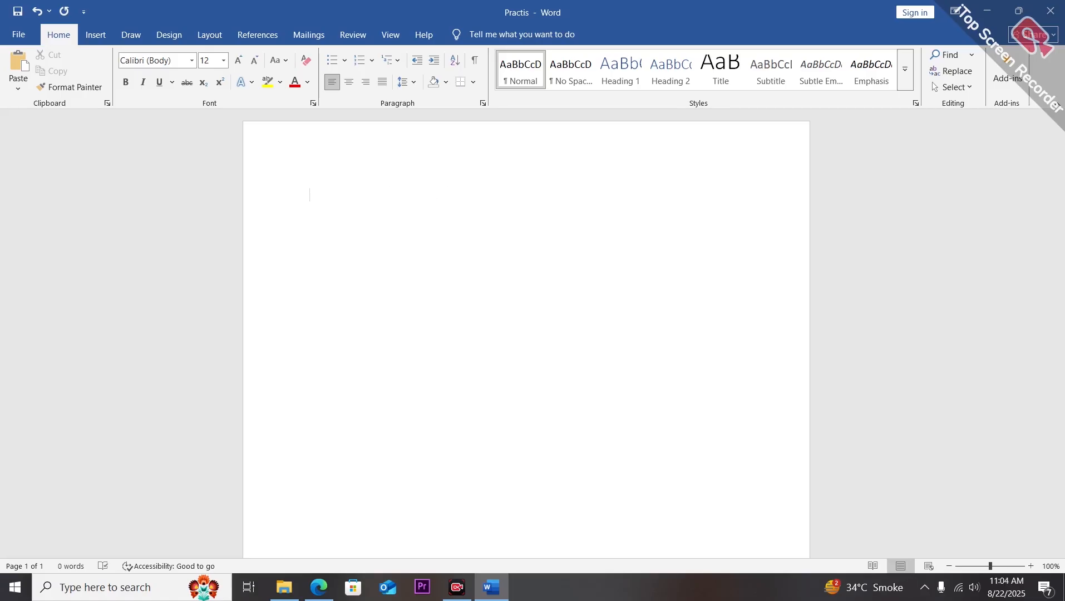
Type the sentence "Journey of learn knowledge" on the page, fixing the missing space.
{"action": "type", "text": "journey of learnknowle"}
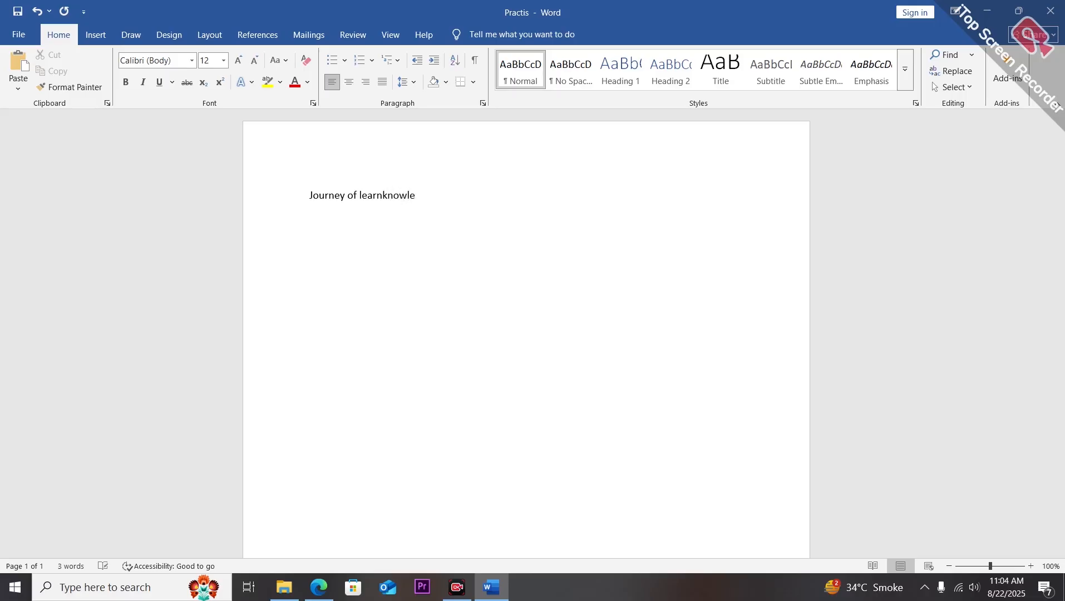
{"action": "type", "text": "dge"}
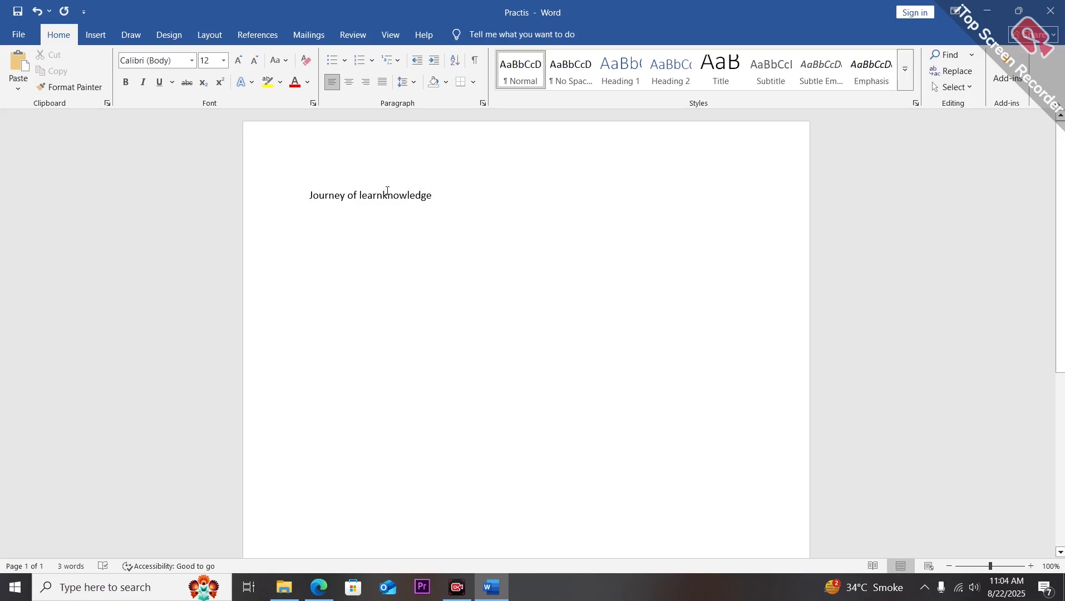
{"action": "left_click", "coordinate": [385, 196]}
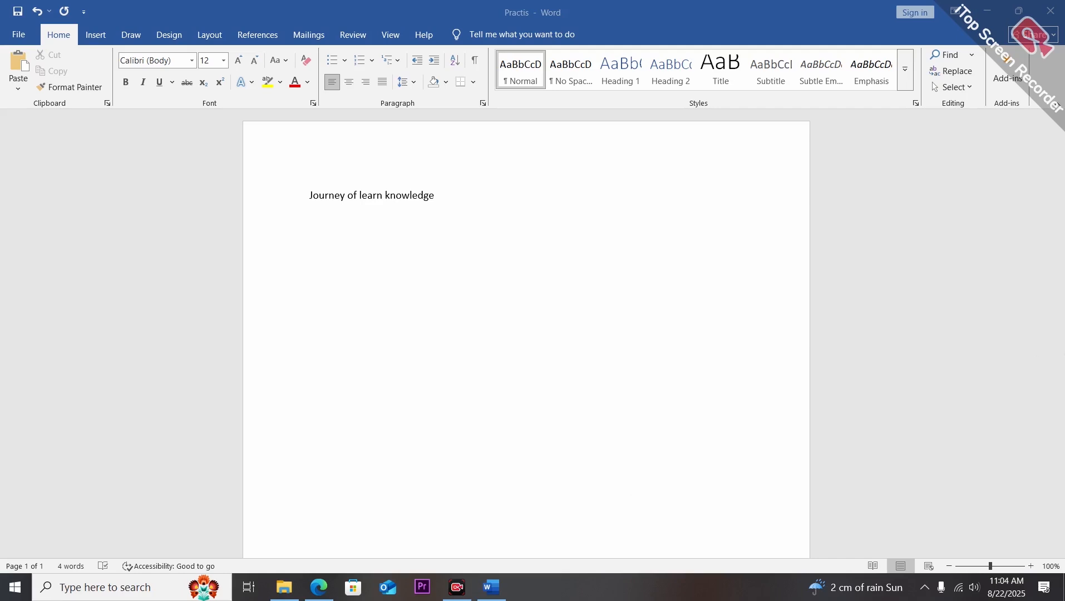
Scroll through the document with the vertical scroll bar, then check the PDF notes and return to Word.
{"action": "scroll", "coordinate": [1063, 399], "scroll_direction": "down", "scroll_amount": 5}
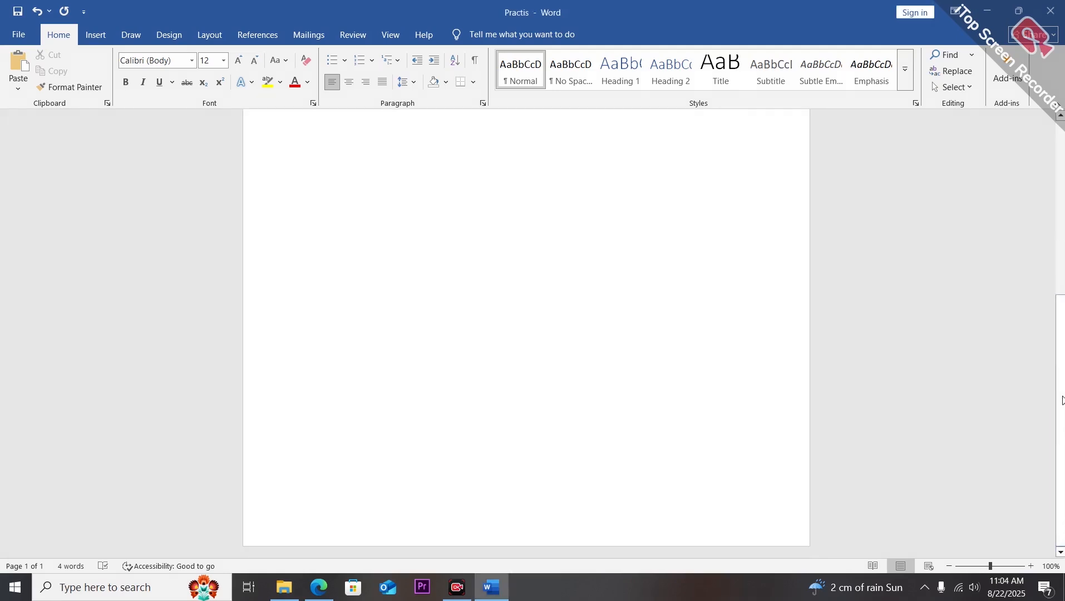
{"action": "scroll", "coordinate": [526, 328], "scroll_direction": "up", "scroll_amount": 5}
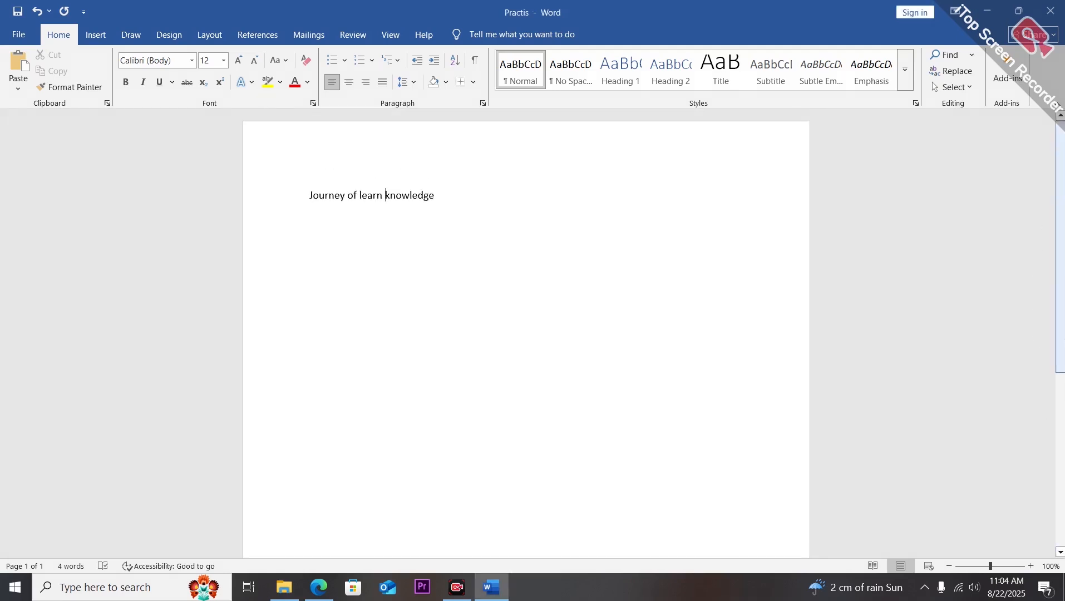
{"action": "scroll", "coordinate": [526, 328], "scroll_direction": "down", "scroll_amount": 5}
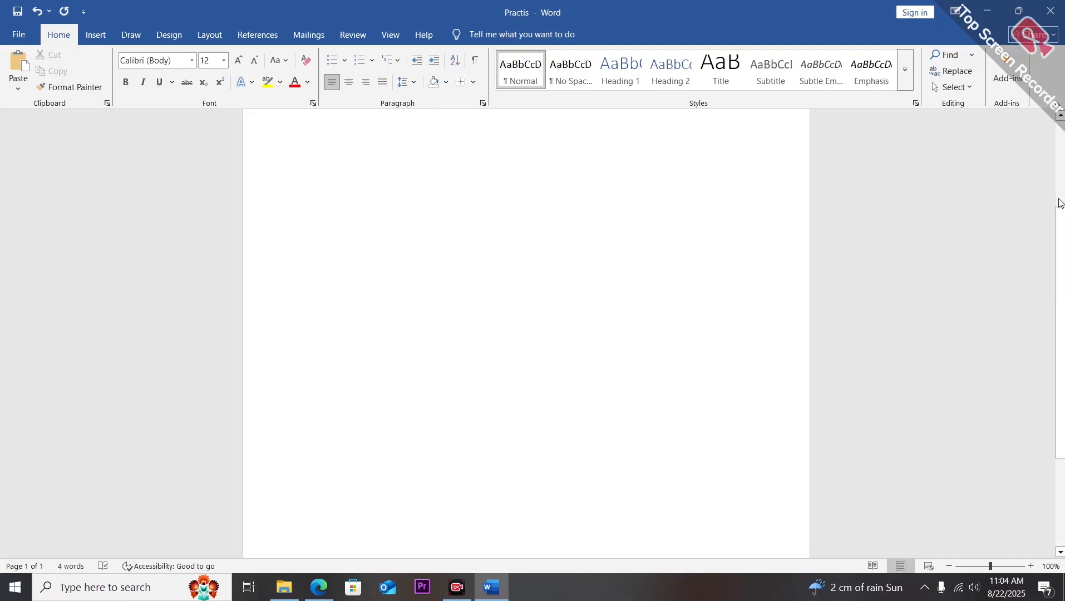
{"action": "scroll", "coordinate": [526, 329], "scroll_direction": "up", "scroll_amount": 5}
{"action": "scroll", "coordinate": [1032, 254], "scroll_direction": "down", "scroll_amount": 5}
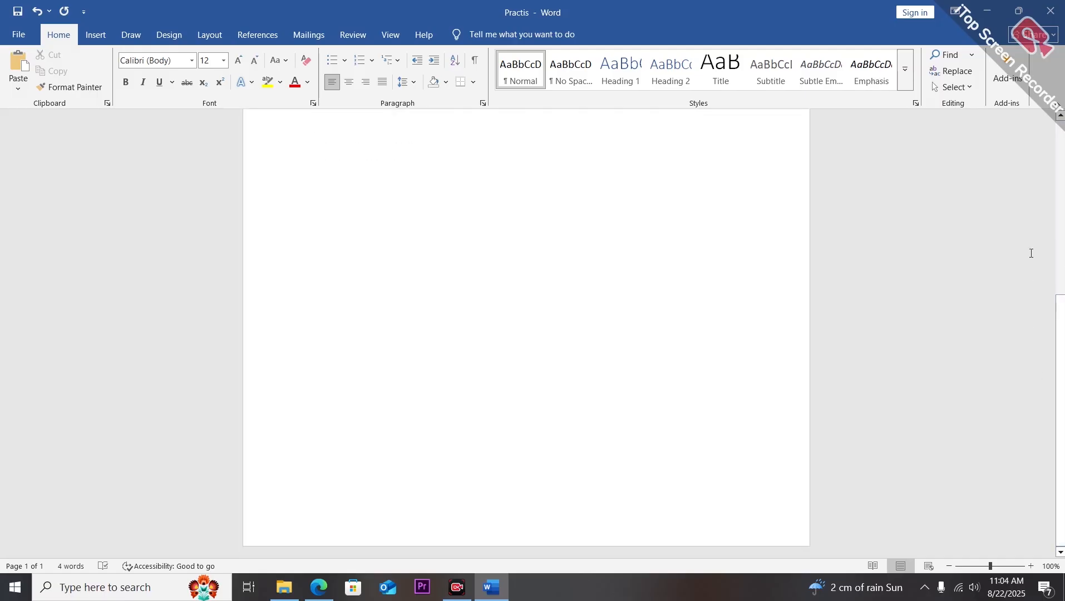
{"action": "left_click_drag", "start_coordinate": [1061, 340], "coordinate": [1051, 158]}
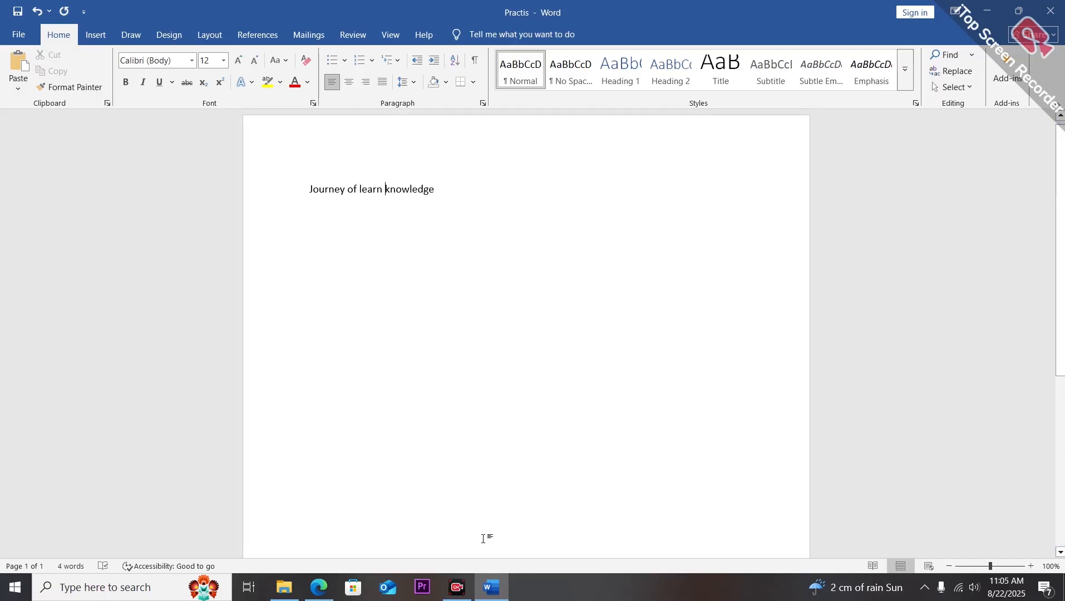
{"action": "left_click", "coordinate": [319, 587]}
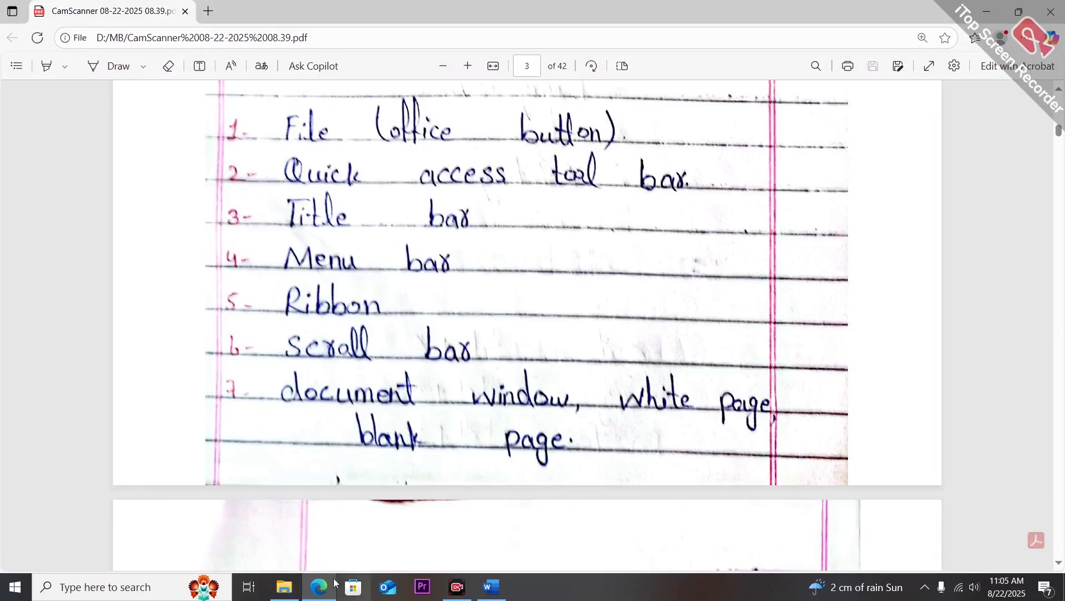
{"action": "left_click", "coordinate": [491, 587]}
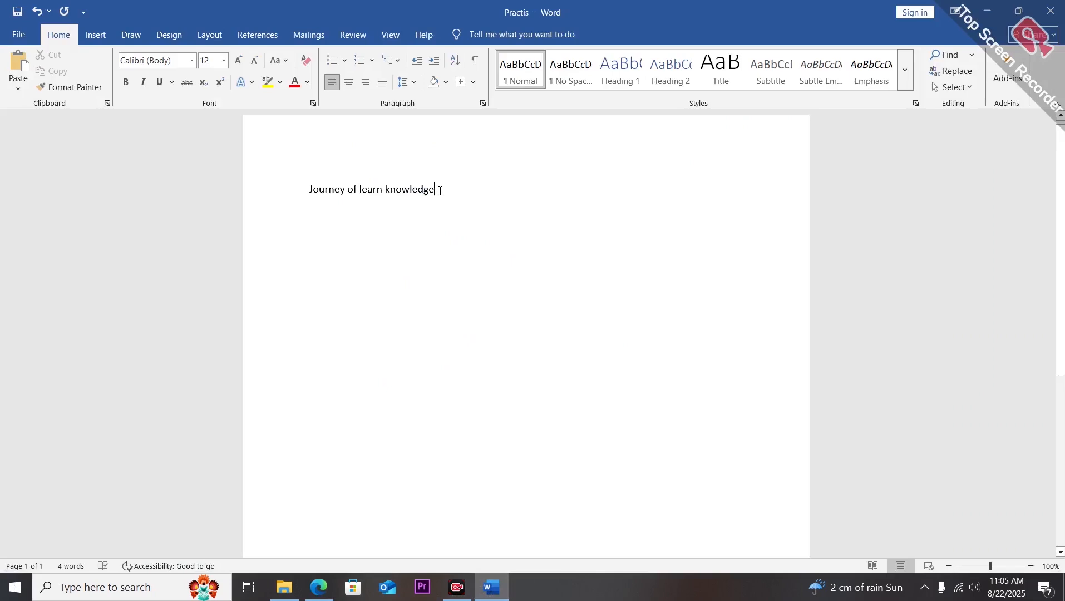
Delete the typed sentence to leave a blank page.
{"action": "key", "text": "BackSpace"}
{"action": "key", "text": "BackSpace"}
{"action": "key", "text": "BackSpace"}
{"action": "key", "text": "BackSpace"}
{"action": "key", "text": "BackSpace"}
{"action": "key", "text": "BackSpace"}
{"action": "key", "text": "BackSpace"}
{"action": "key", "text": "BackSpace"}
{"action": "key", "text": "BackSpace"}
{"action": "key", "text": "BackSpace"}
{"action": "key", "text": "BackSpace"}
{"action": "key", "text": "BackSpace"}
{"action": "key", "text": "BackSpace"}
{"action": "key", "text": "BackSpace"}
{"action": "key", "text": "BackSpace"}
{"action": "key", "text": "BackSpace"}
{"action": "key", "text": "BackSpace"}
{"action": "key", "text": "BackSpace"}
{"action": "key", "text": "BackSpace"}
{"action": "key", "text": "BackSpace"}
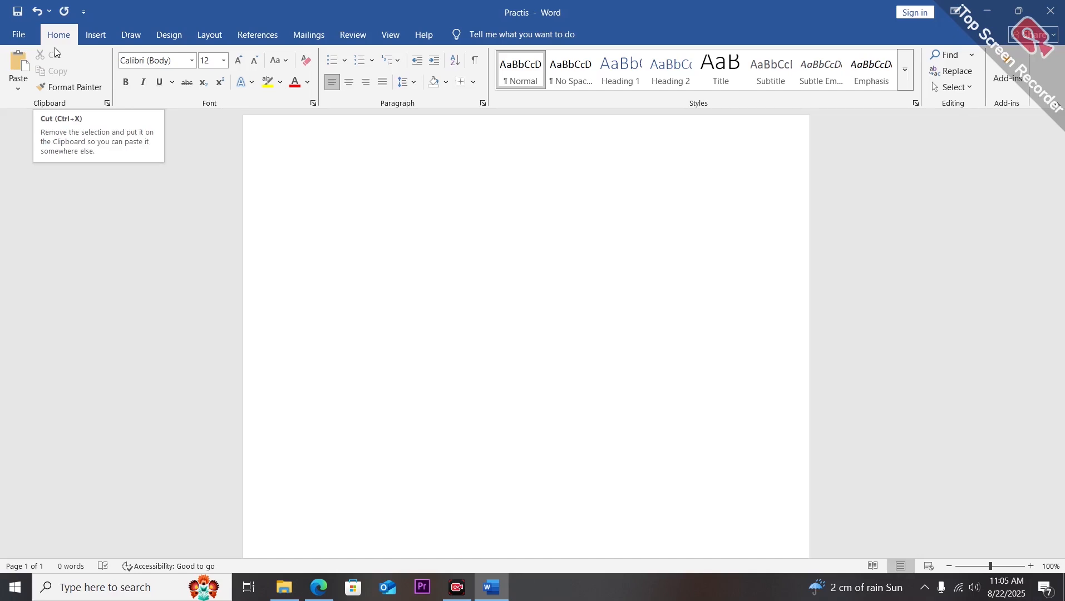
Type the sentence "Journey of learn knowledge" on the blank page, correcting the typo in "of".
{"action": "left_click", "coordinate": [19, 89]}
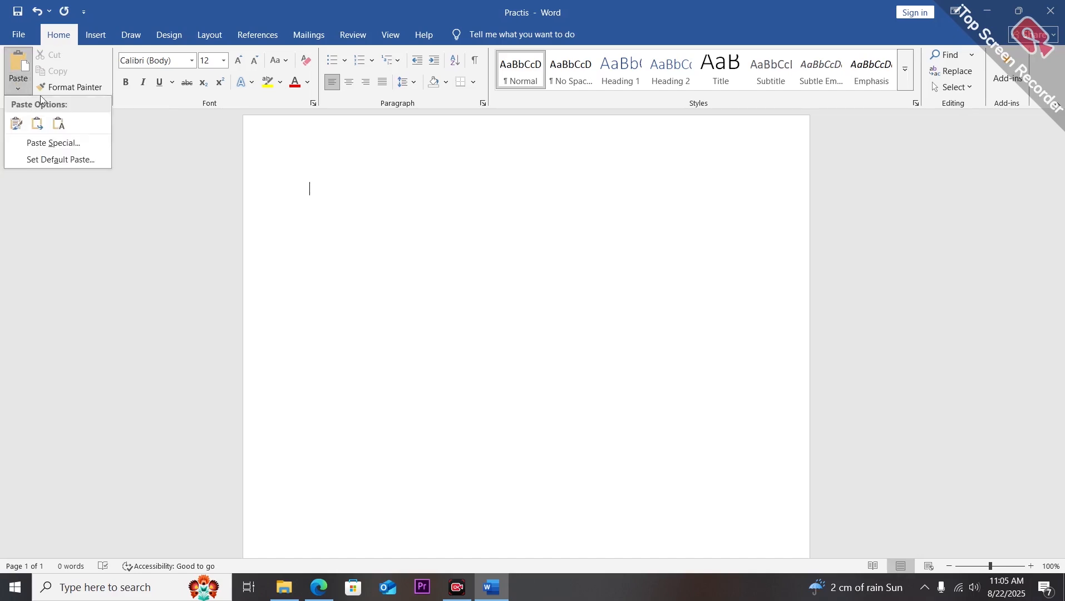
{"action": "left_click", "coordinate": [124, 153]}
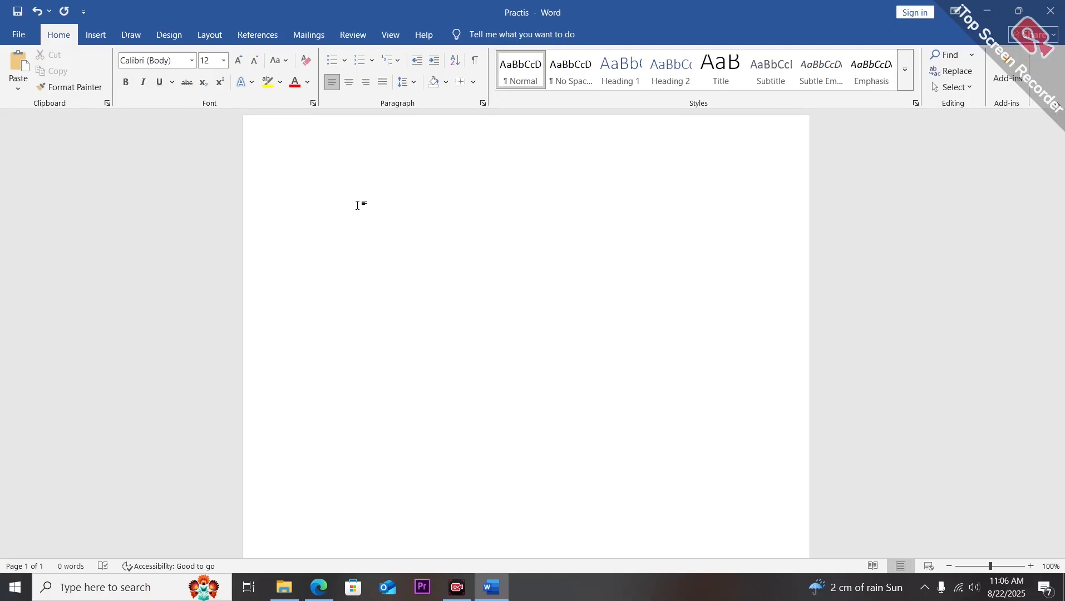
{"action": "type", "text": "Journey od"}
{"action": "key", "text": "BackSpace"}
{"action": "type", "text": "f learn knowle"}
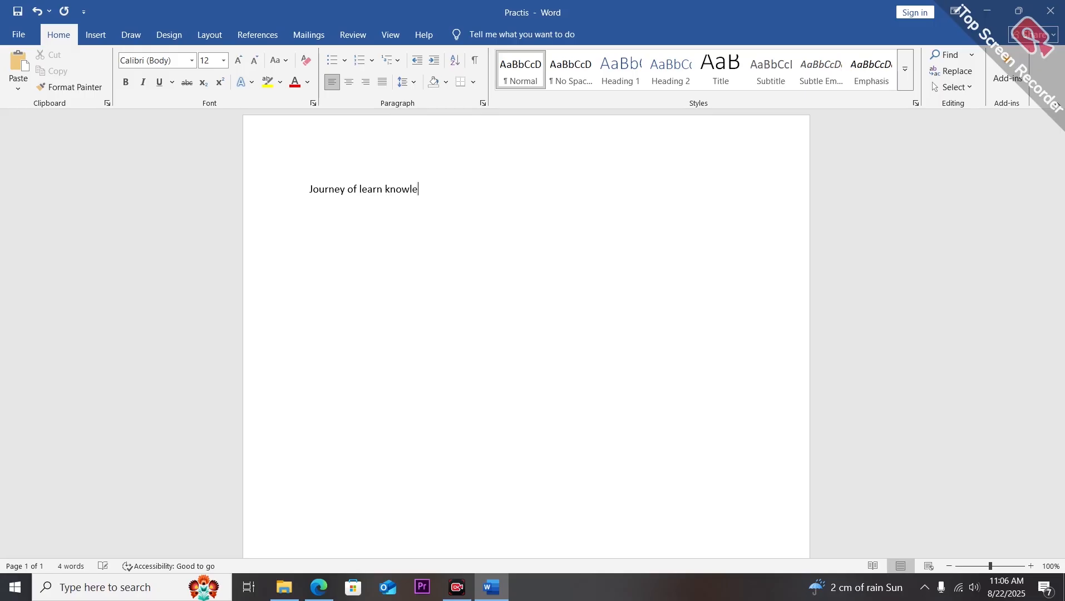
{"action": "type", "text": "dge"}
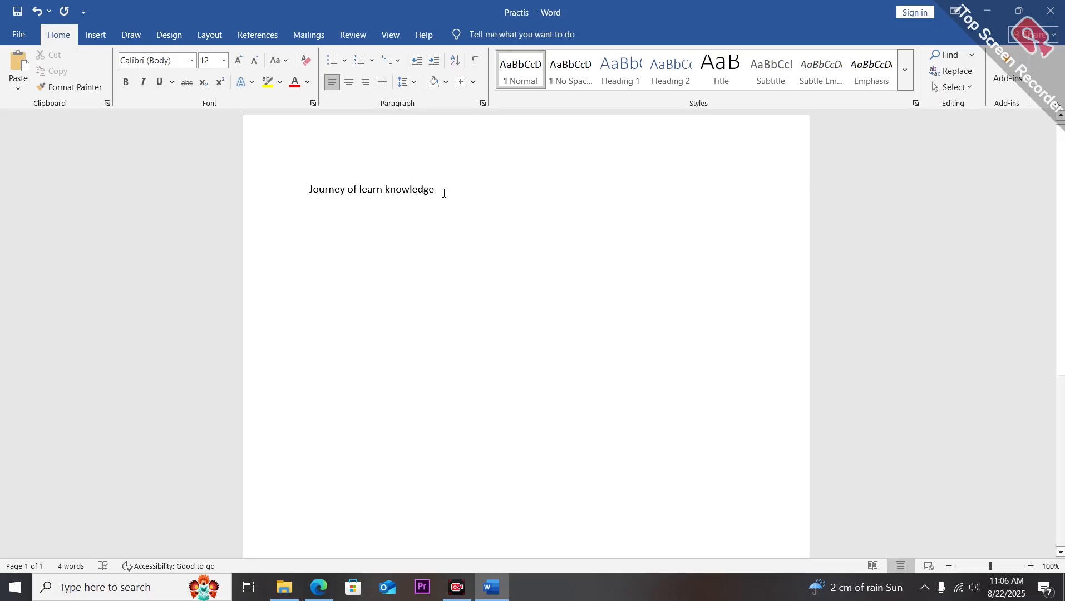
Delete the typed sentence and paste it back onto the page.
{"action": "left_click_drag", "start_coordinate": [441, 191], "coordinate": [305, 184]}
{"action": "key", "text": "ctrl+c"}
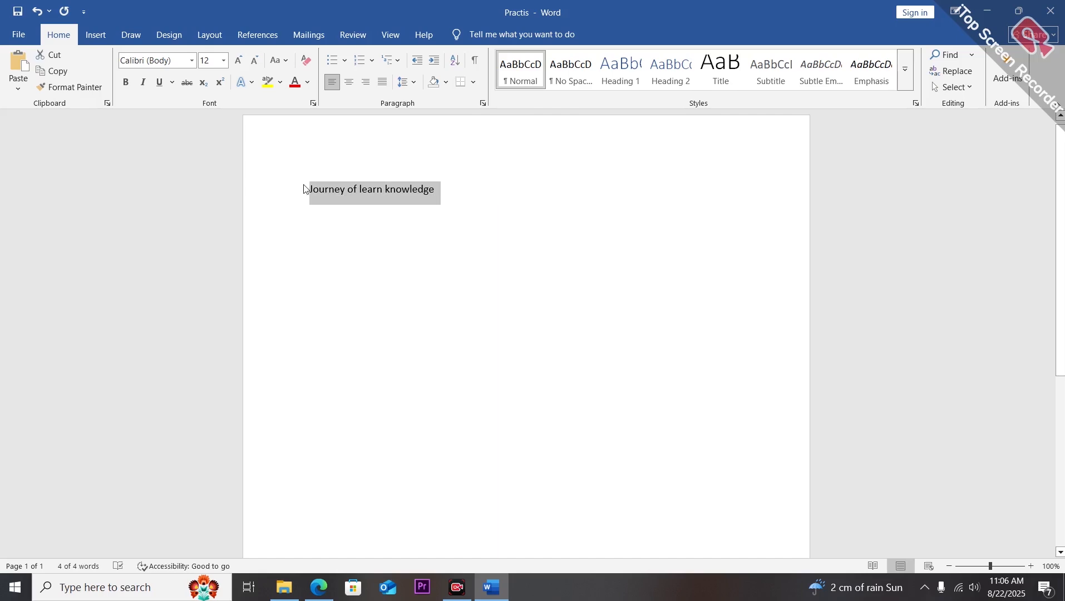
{"action": "key", "text": "Delete"}
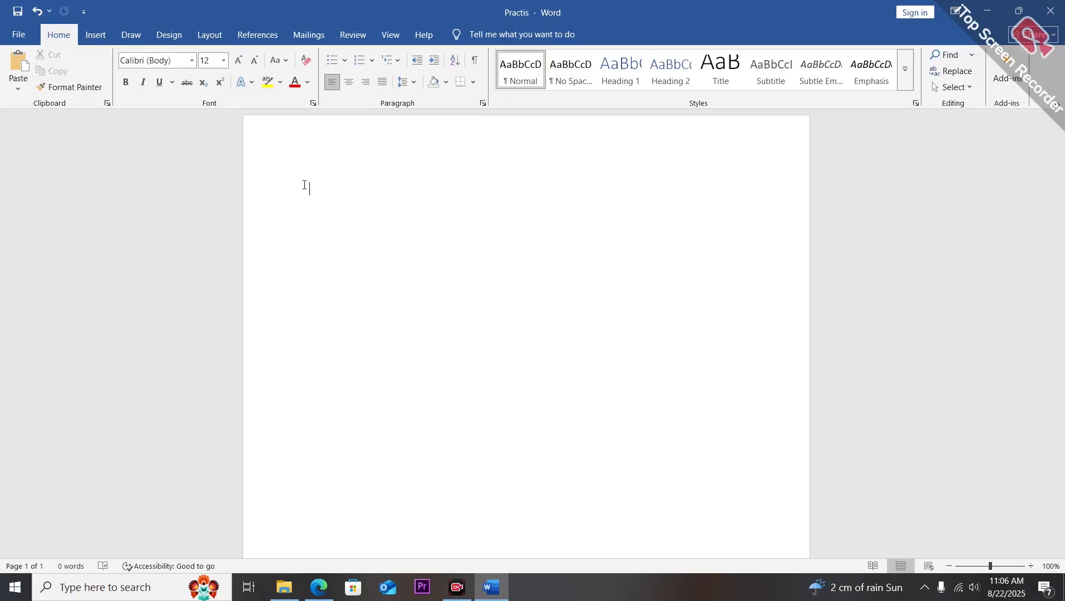
{"action": "key", "text": "ctrl+v"}
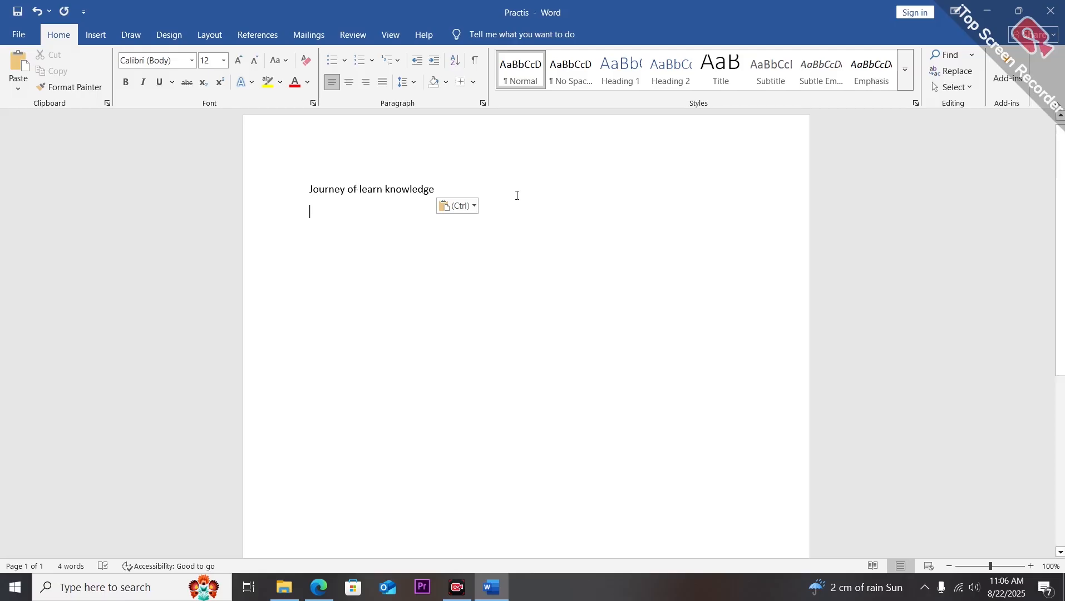
Copy the sentence and paste a second copy on the line below it.
{"action": "left_click", "coordinate": [546, 193]}
{"action": "right_click", "coordinate": [545, 193]}
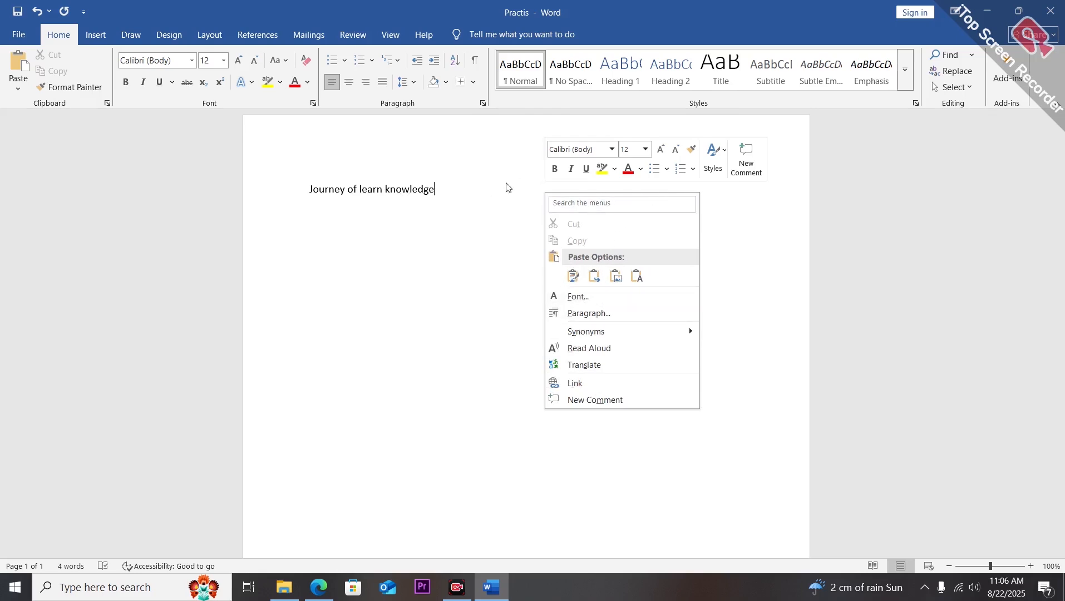
{"action": "left_click", "coordinate": [489, 188]}
{"action": "left_click_drag", "start_coordinate": [440, 188], "coordinate": [312, 192]}
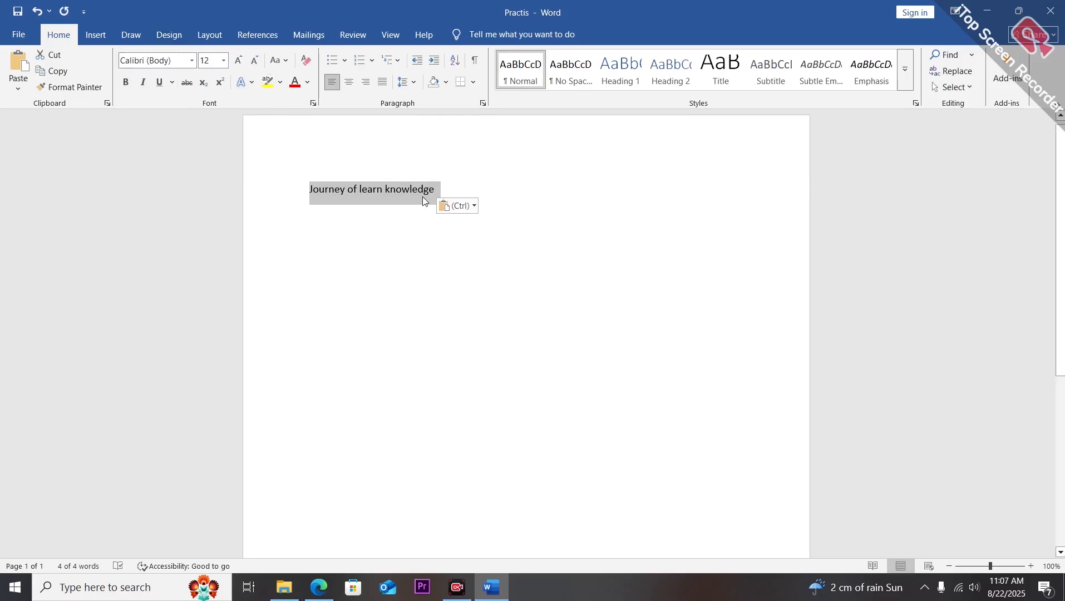
{"action": "left_click", "coordinate": [498, 222]}
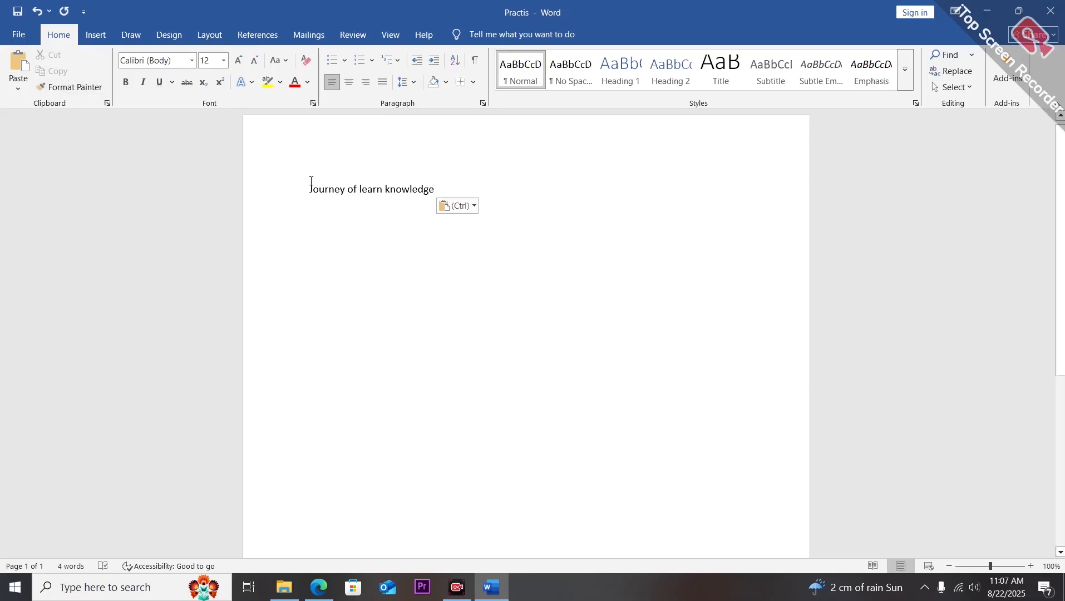
{"action": "left_click_drag", "start_coordinate": [311, 184], "coordinate": [409, 179]}
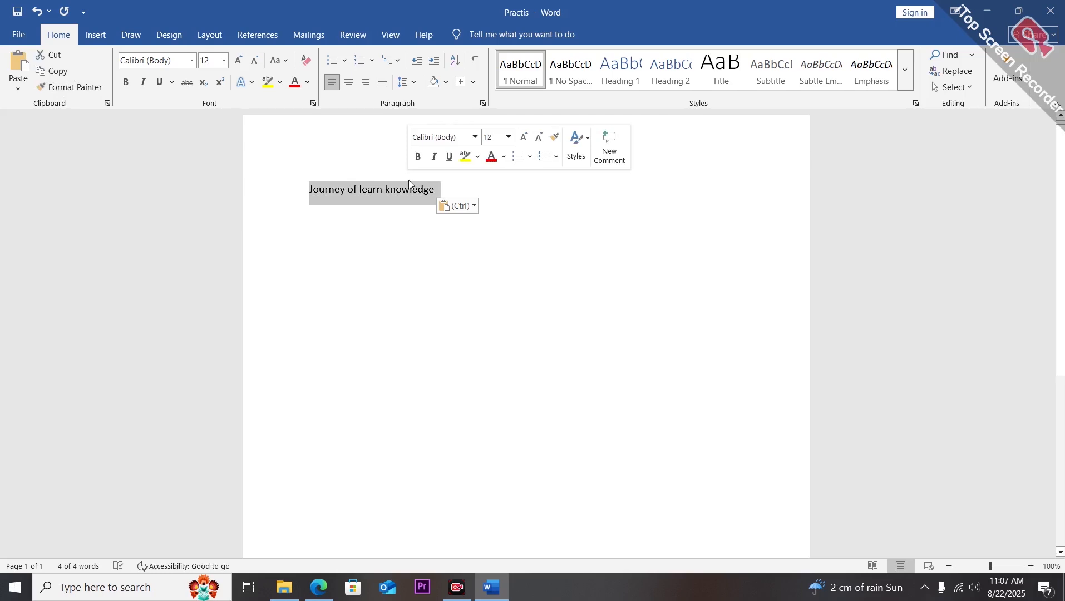
{"action": "key", "text": "ctrl+c"}
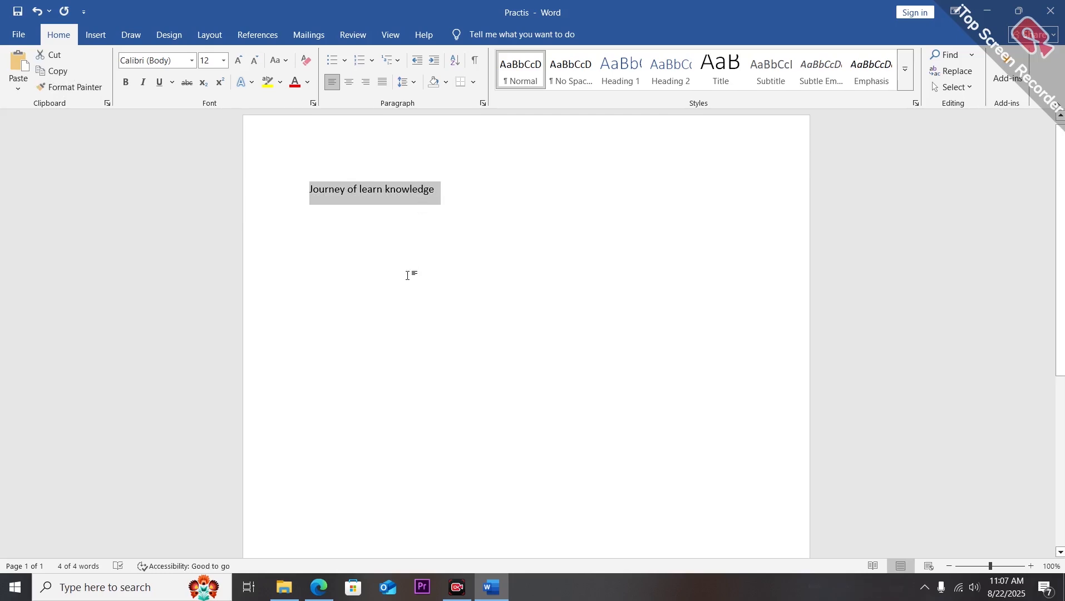
{"action": "left_click", "coordinate": [406, 278]}
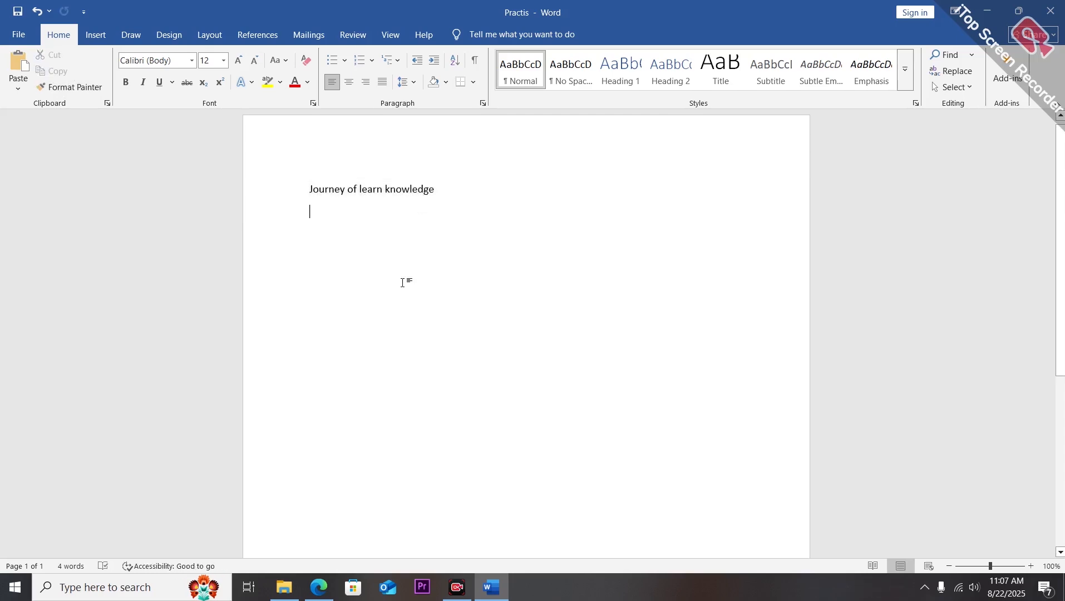
{"action": "key", "text": "ctrl+v"}
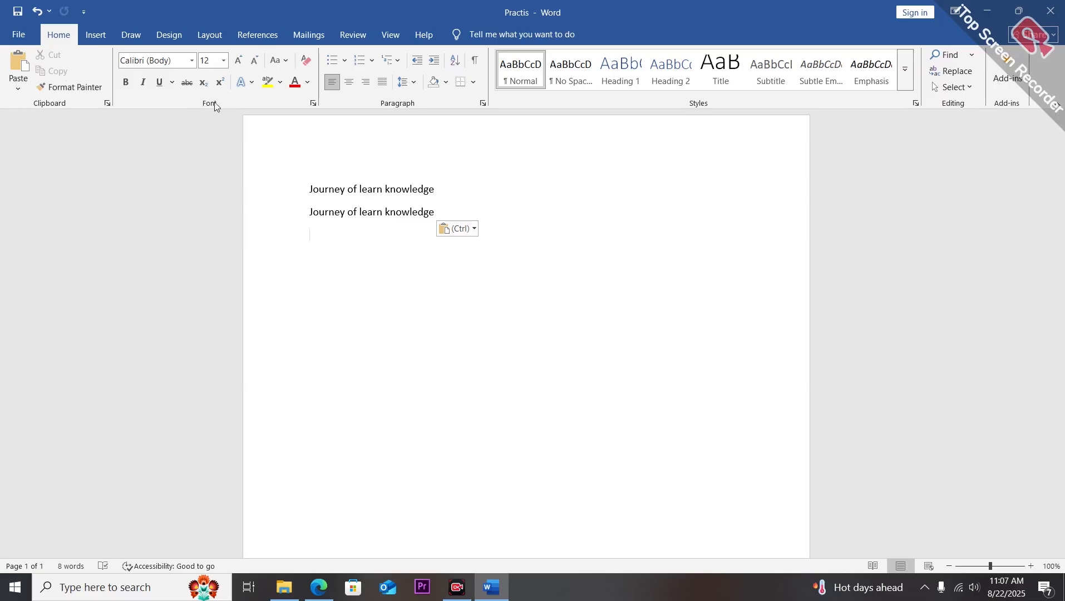
Try the Algerian, Arial Black and Arial fonts on the first line.
{"action": "left_click", "coordinate": [190, 63]}
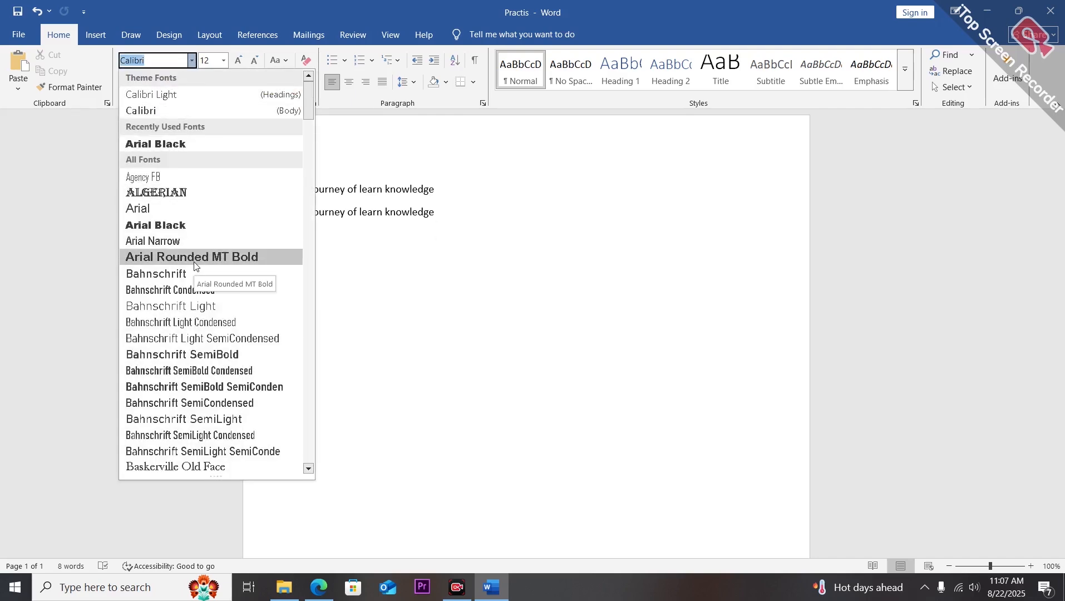
{"action": "left_click", "coordinate": [395, 296]}
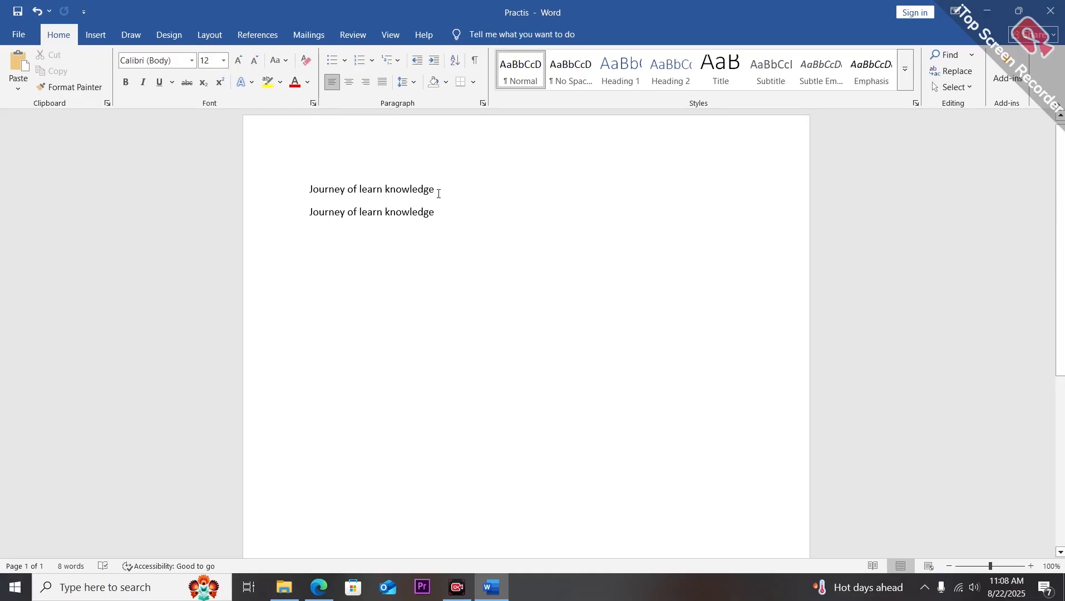
{"action": "left_click_drag", "start_coordinate": [439, 190], "coordinate": [310, 191]}
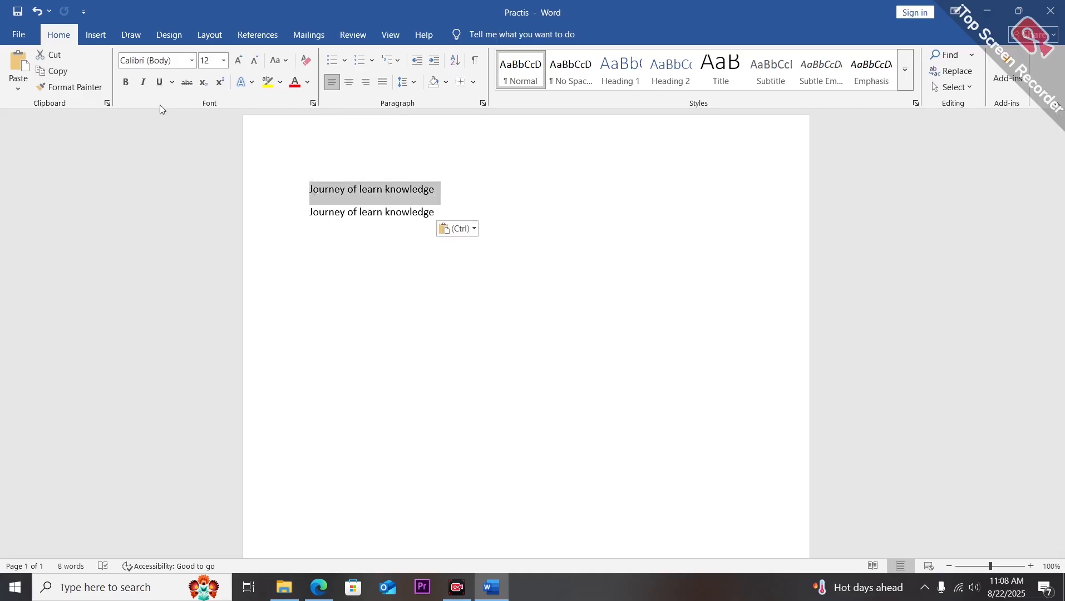
{"action": "left_click", "coordinate": [192, 60]}
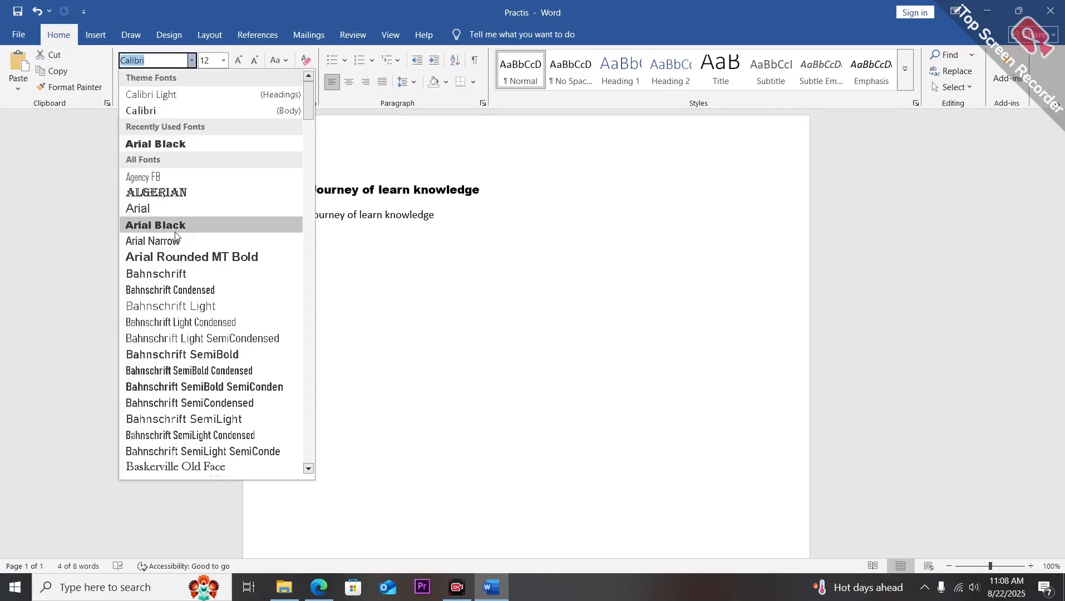
{"action": "left_click", "coordinate": [174, 196]}
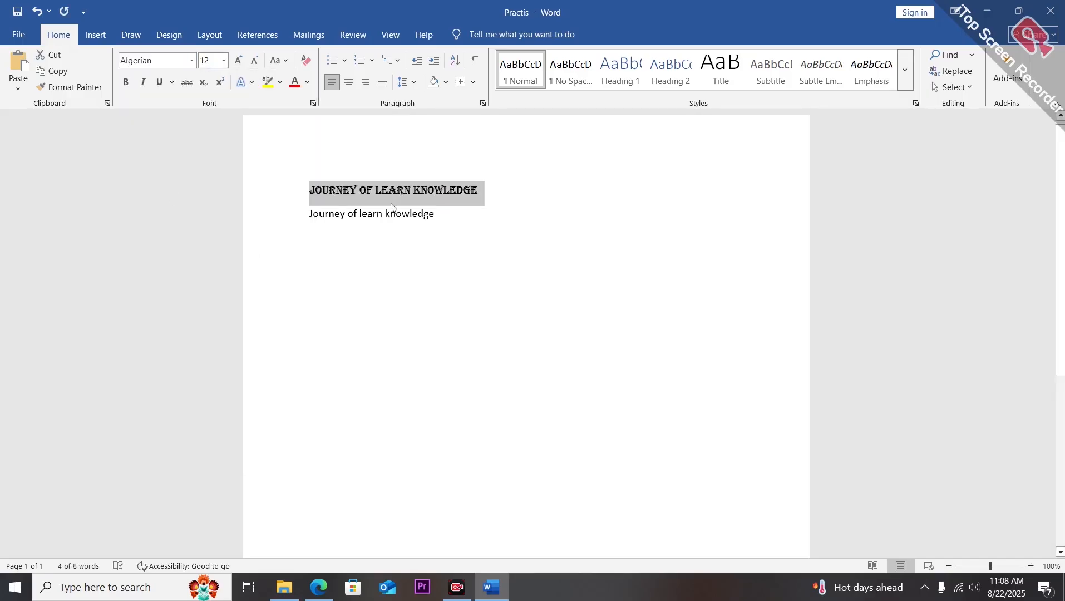
{"action": "left_click", "coordinate": [192, 60]}
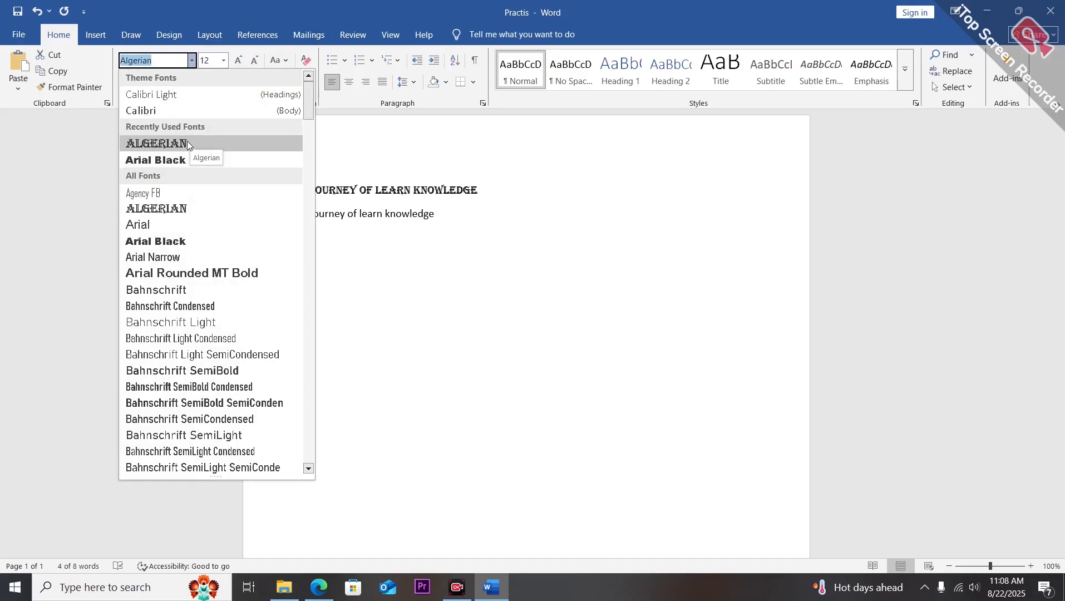
{"action": "left_click", "coordinate": [173, 160]}
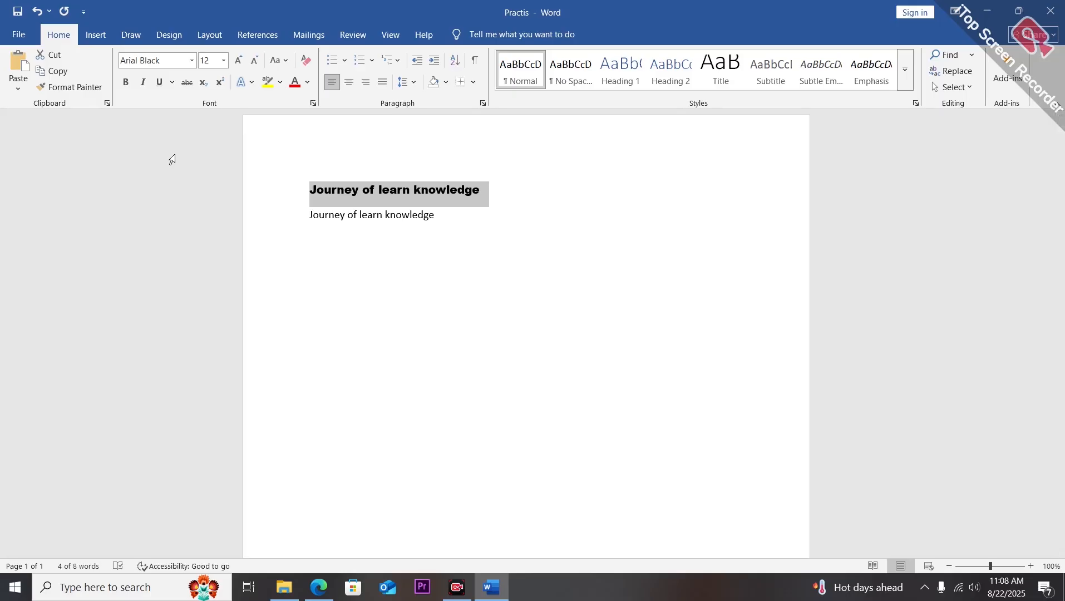
{"action": "left_click", "coordinate": [192, 60]}
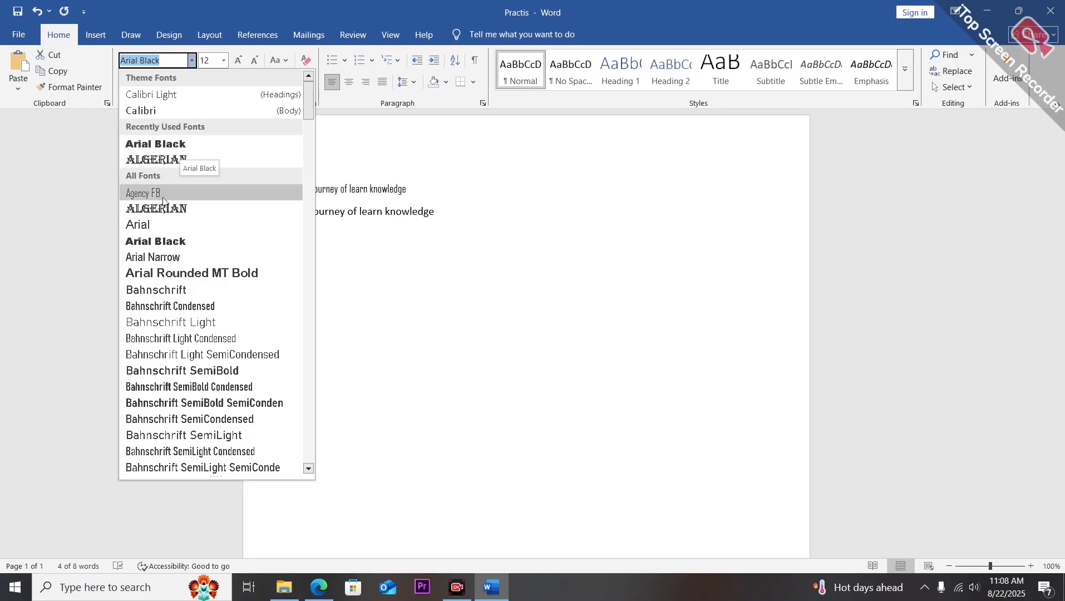
{"action": "left_click", "coordinate": [149, 225]}
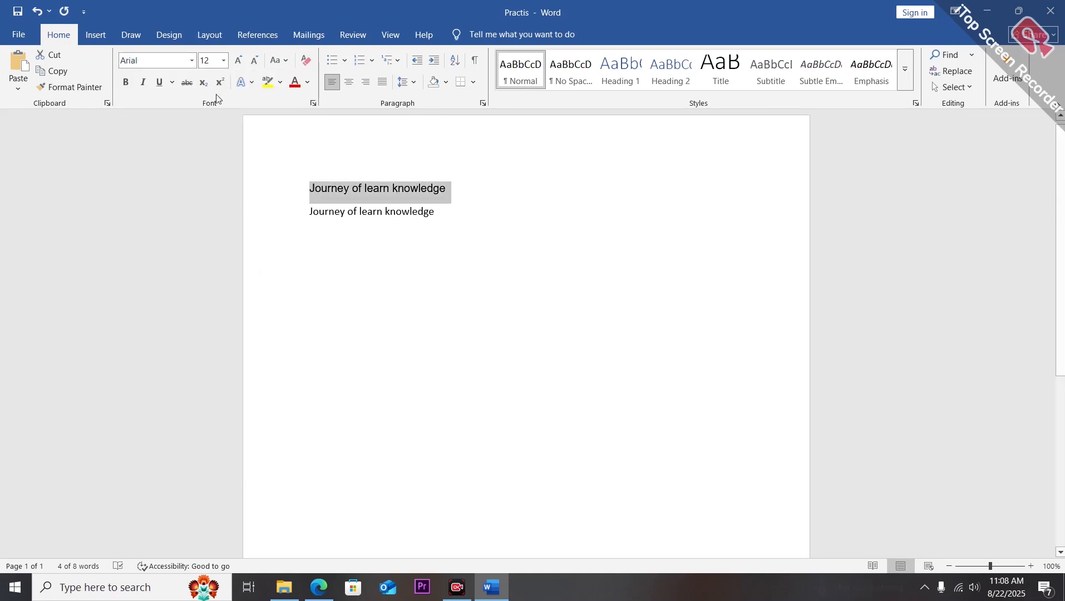
Set the first line's font to Times New Roman by entering the font name.
{"action": "left_click", "coordinate": [175, 64]}
{"action": "key", "text": "BackSpace"}
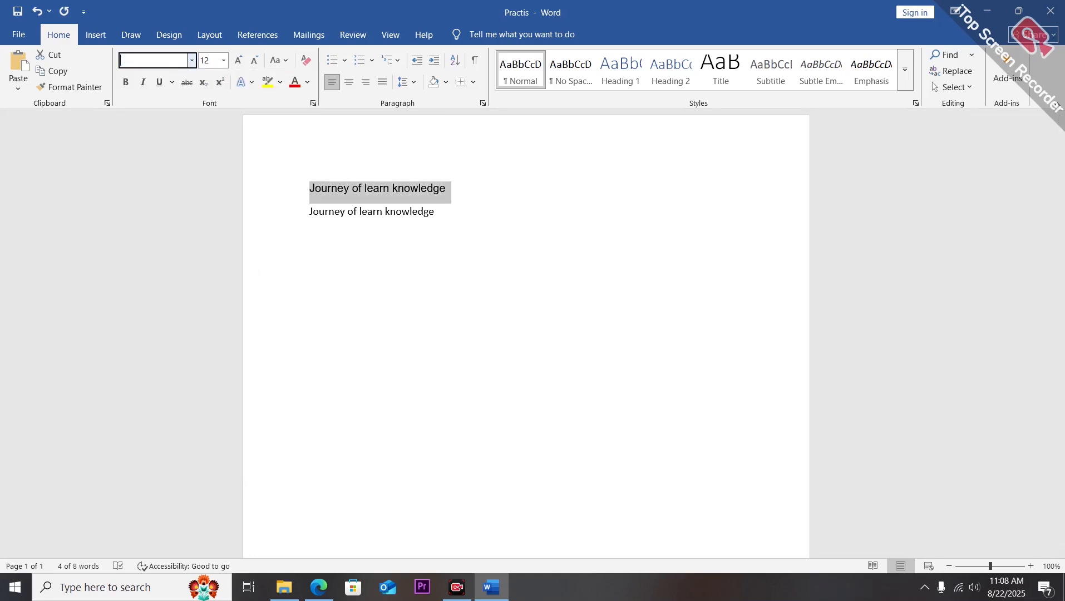
{"action": "type", "text": "Tim"}
{"action": "key", "text": "Return"}
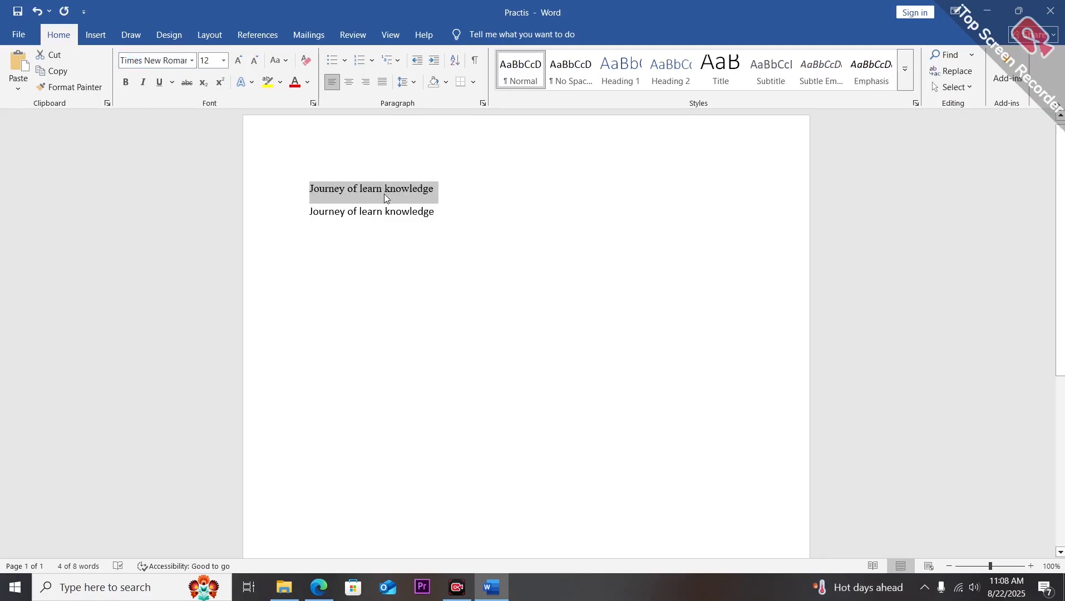
Apply the Arial Black font to the first line.
{"action": "left_click", "coordinate": [193, 63]}
{"action": "left_click", "coordinate": [189, 176]}
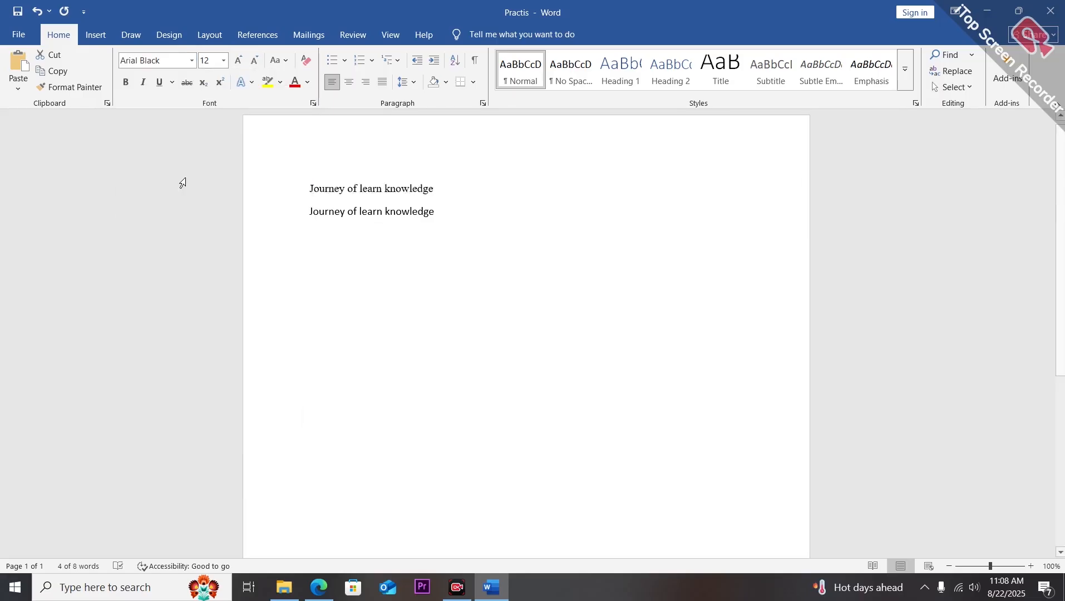
{"action": "left_click", "coordinate": [337, 169]}
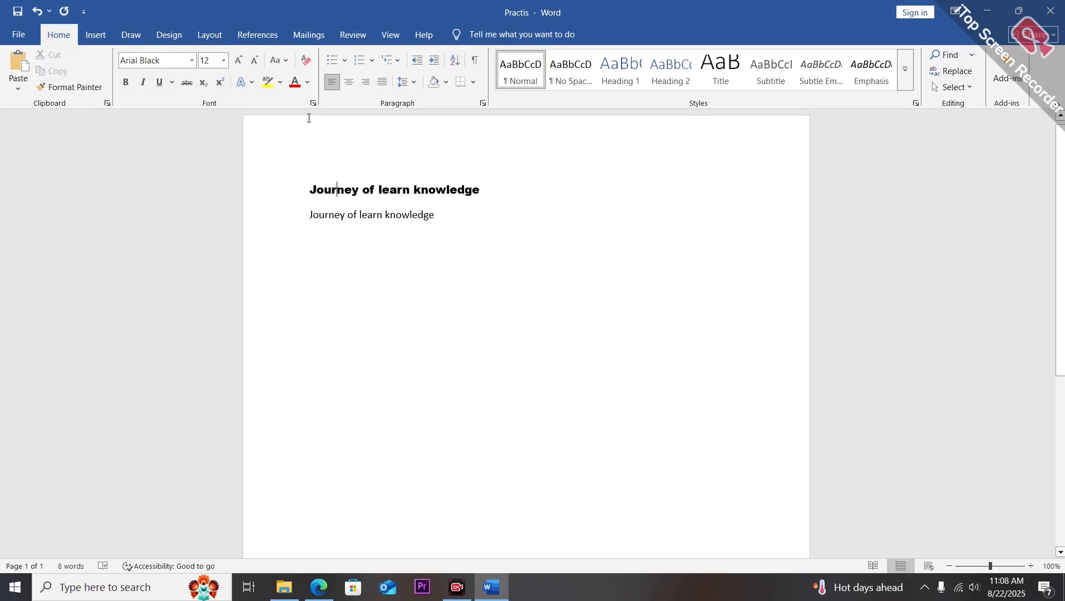
Try a font size of 11 for the first line.
{"action": "left_click", "coordinate": [223, 62]}
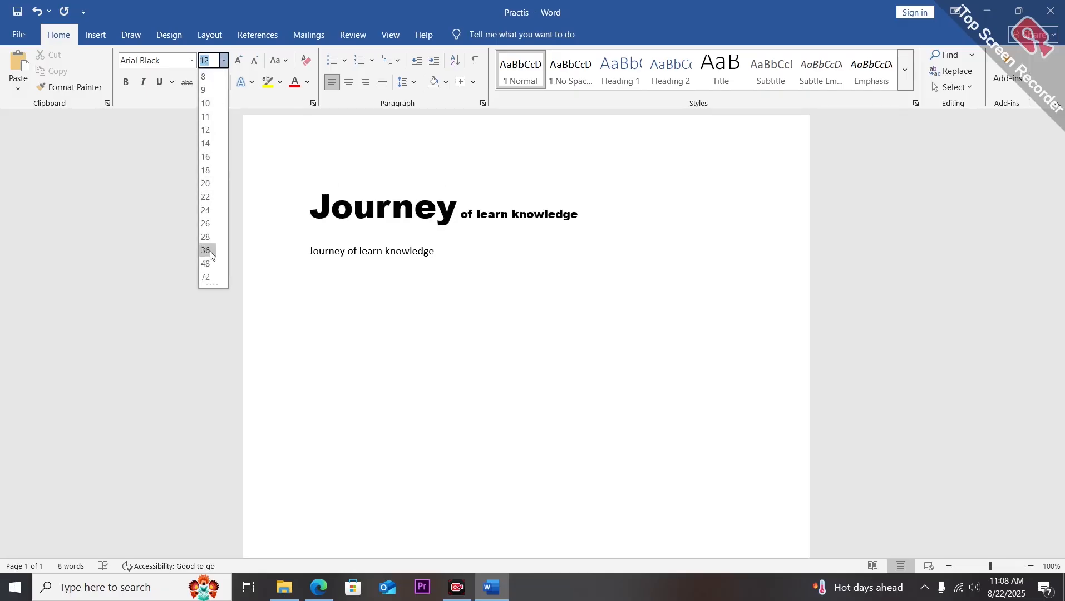
{"action": "left_click", "coordinate": [241, 151]}
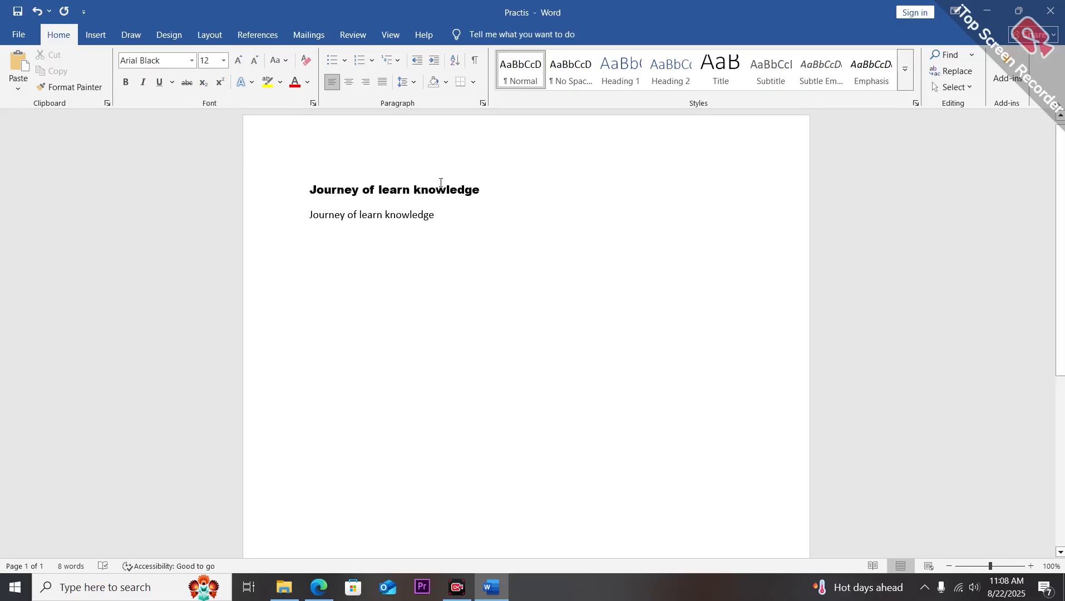
{"action": "left_click_drag", "start_coordinate": [482, 190], "coordinate": [310, 190]}
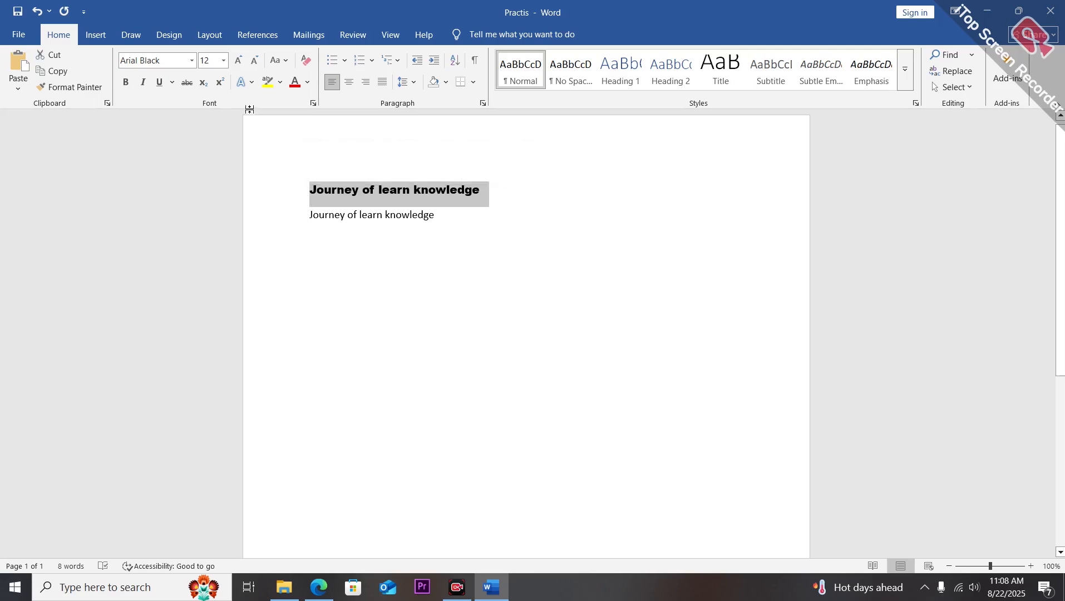
{"action": "left_click", "coordinate": [225, 62]}
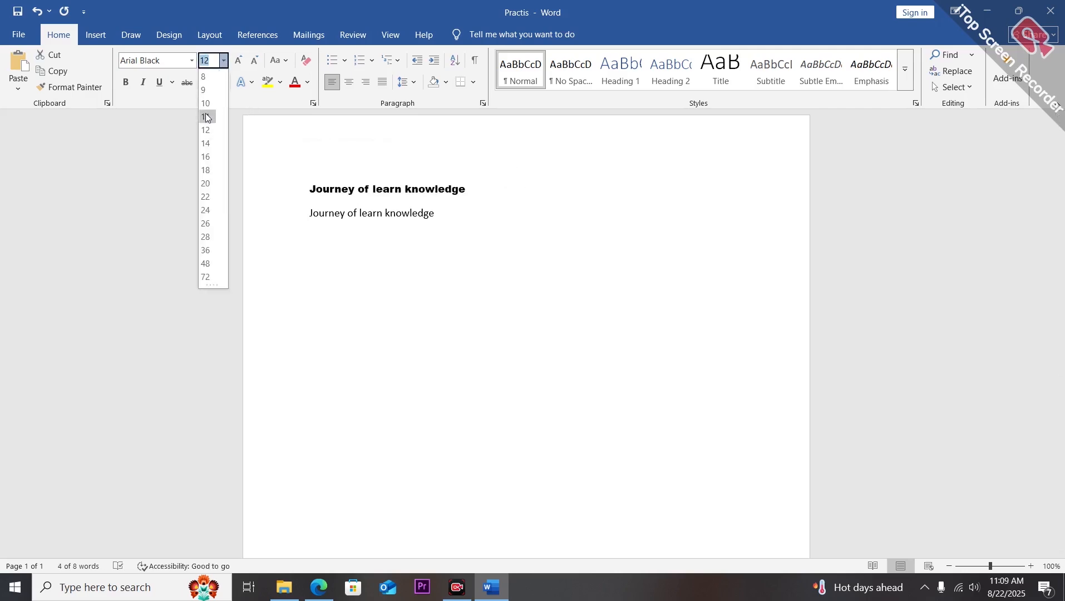
{"action": "left_click", "coordinate": [207, 135]}
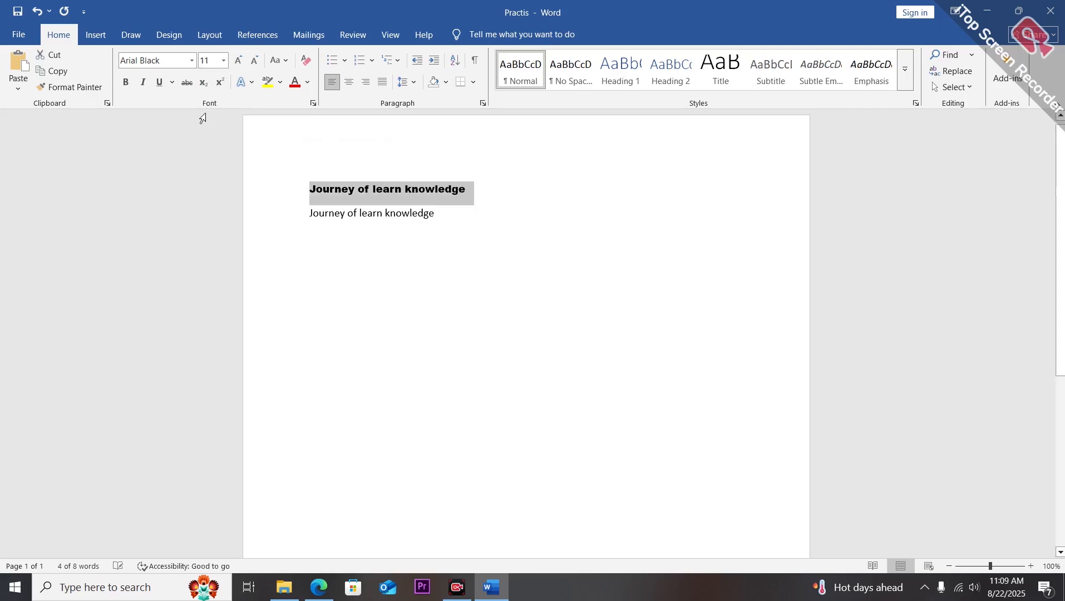
Set the first line's font size to 18.
{"action": "left_click", "coordinate": [225, 61]}
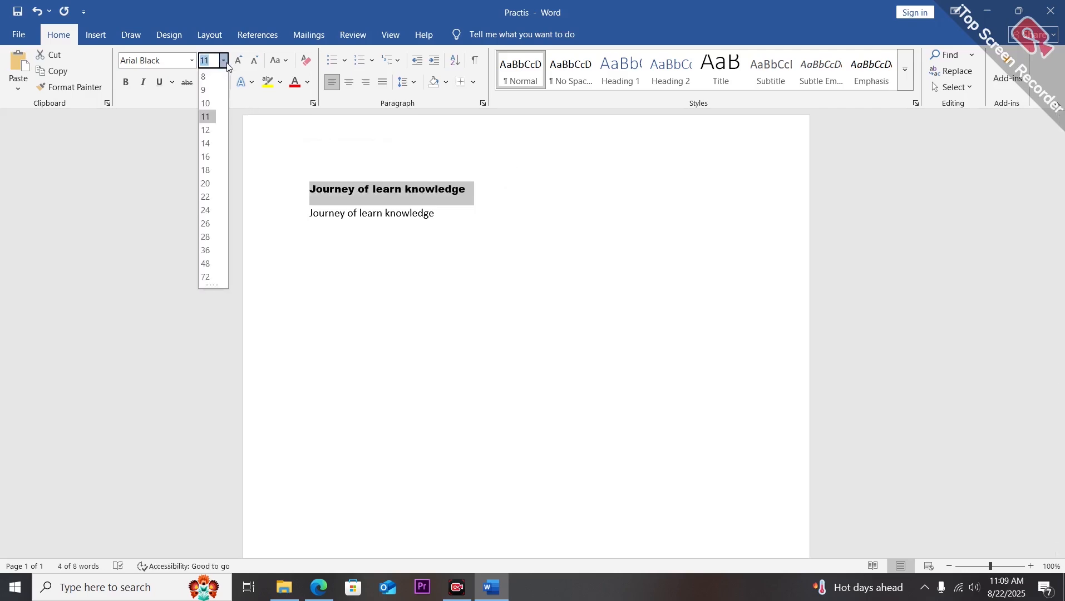
{"action": "left_click", "coordinate": [208, 180]}
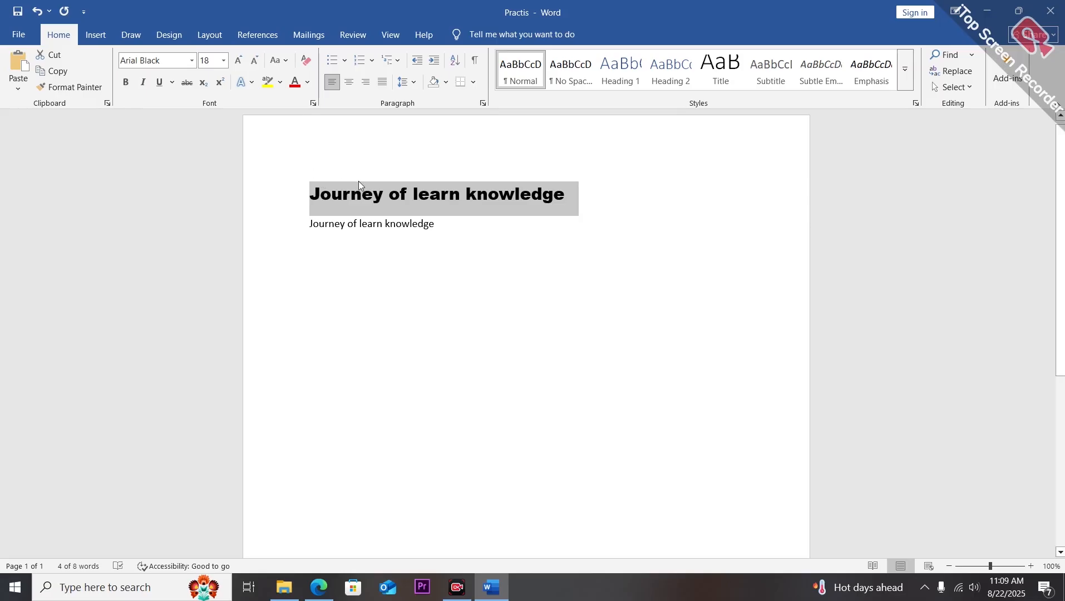
{"action": "left_click", "coordinate": [413, 217]}
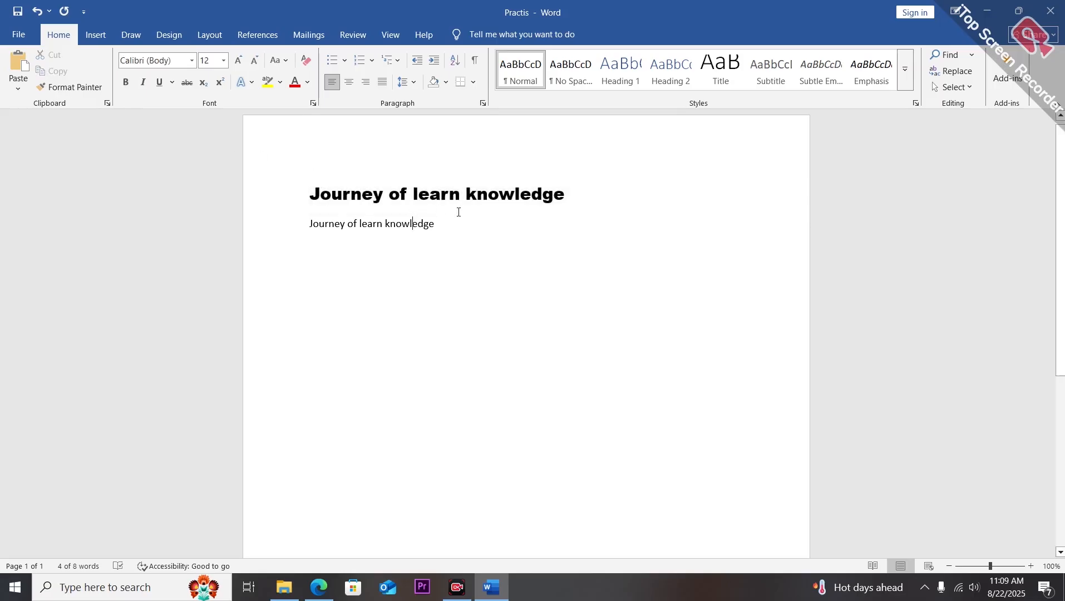
Select the second line and make it bold, italic and underlined.
{"action": "left_click_drag", "start_coordinate": [441, 225], "coordinate": [307, 230]}
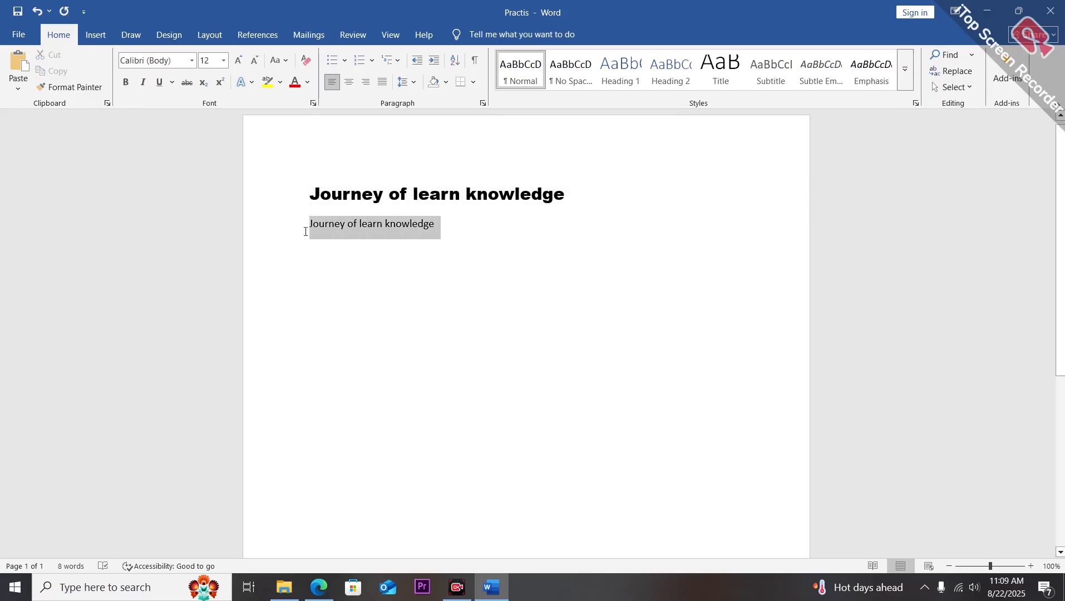
{"action": "left_click", "coordinate": [127, 84]}
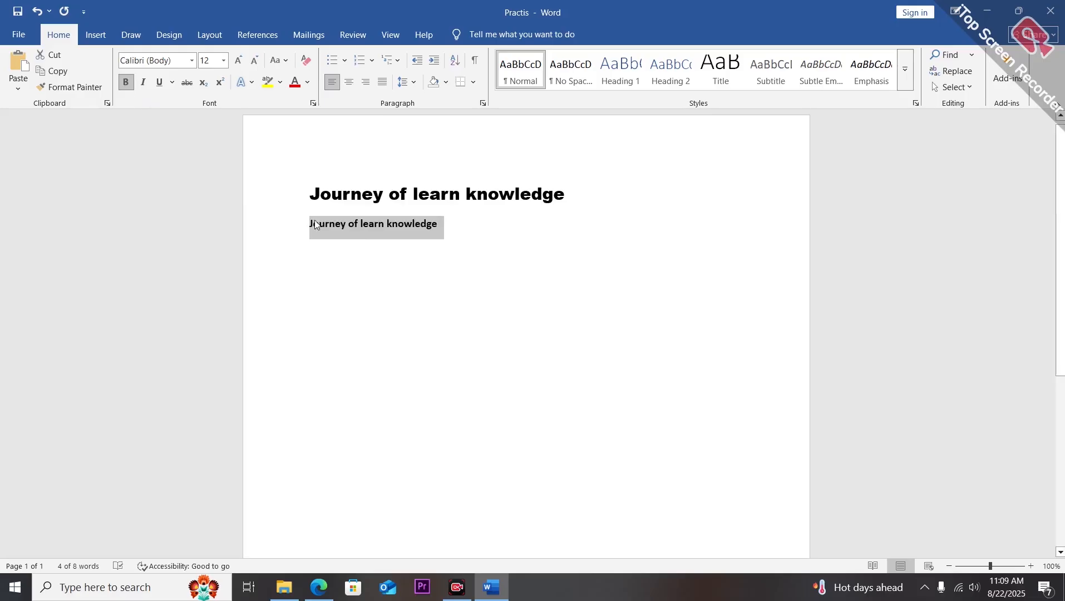
{"action": "left_click", "coordinate": [142, 82]}
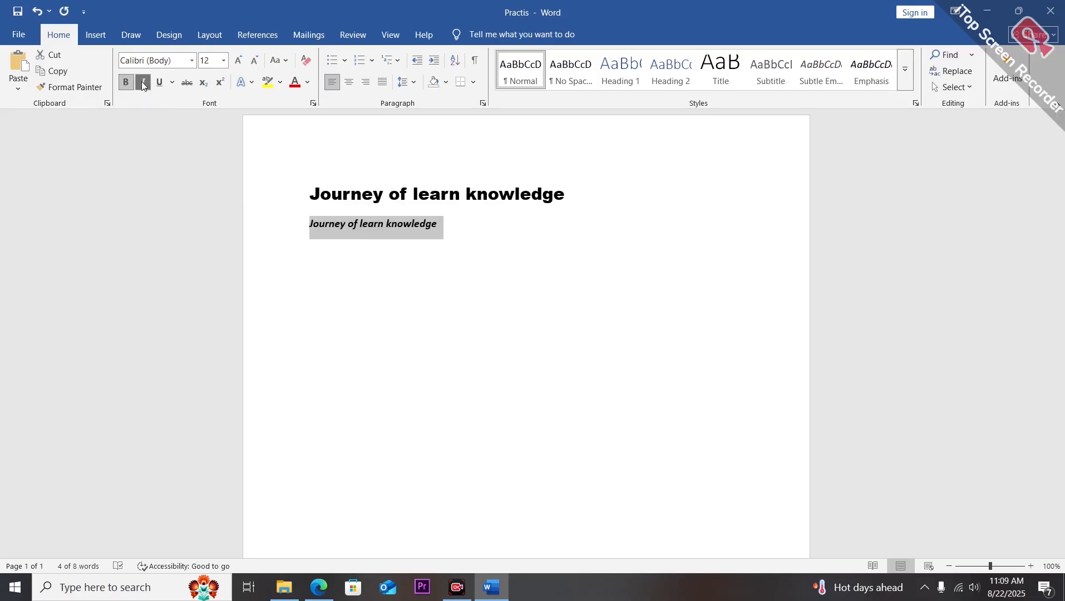
{"action": "left_click", "coordinate": [159, 84]}
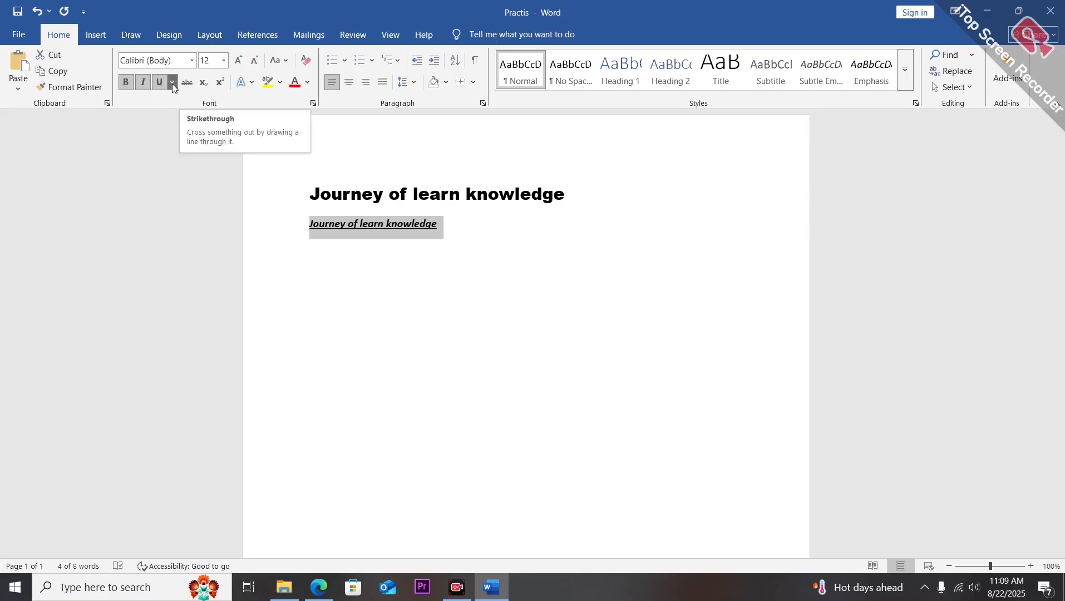
Change the second line's underline to the thick line style.
{"action": "left_click", "coordinate": [173, 82]}
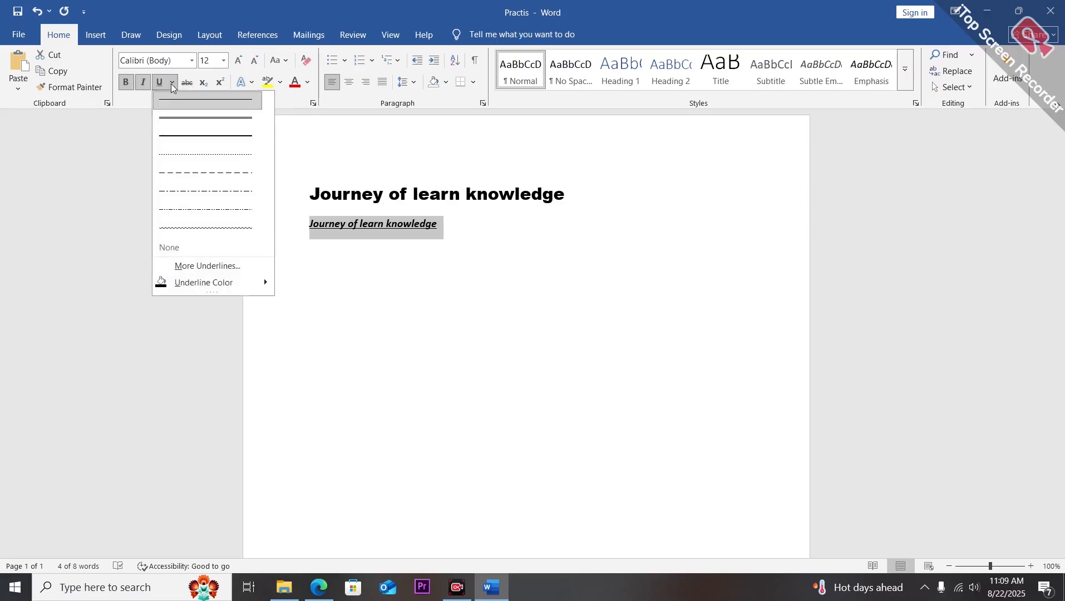
{"action": "left_click", "coordinate": [202, 128]}
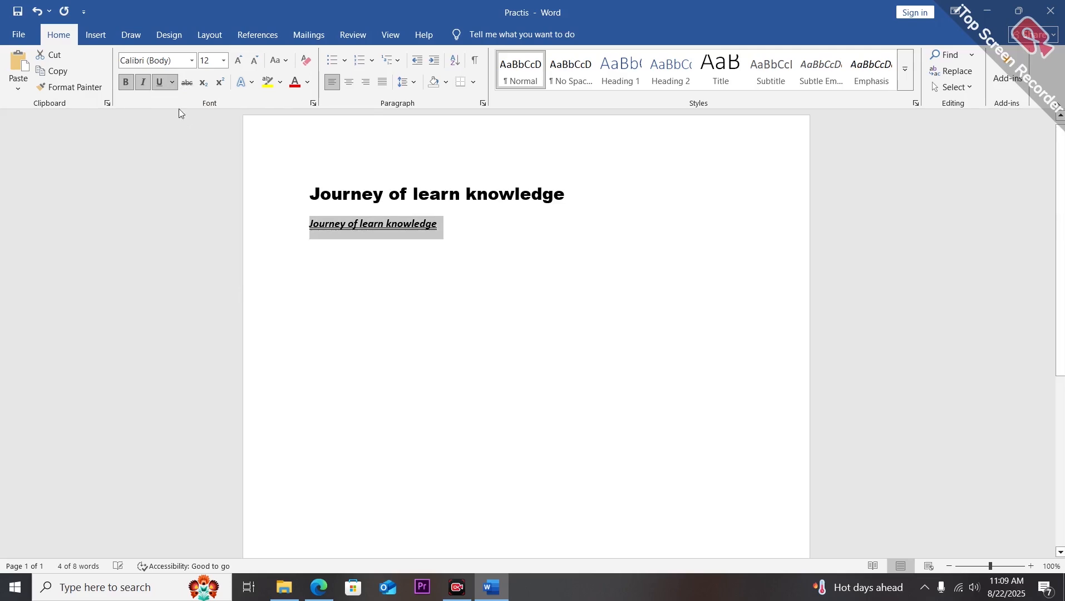
{"action": "left_click", "coordinate": [173, 82]}
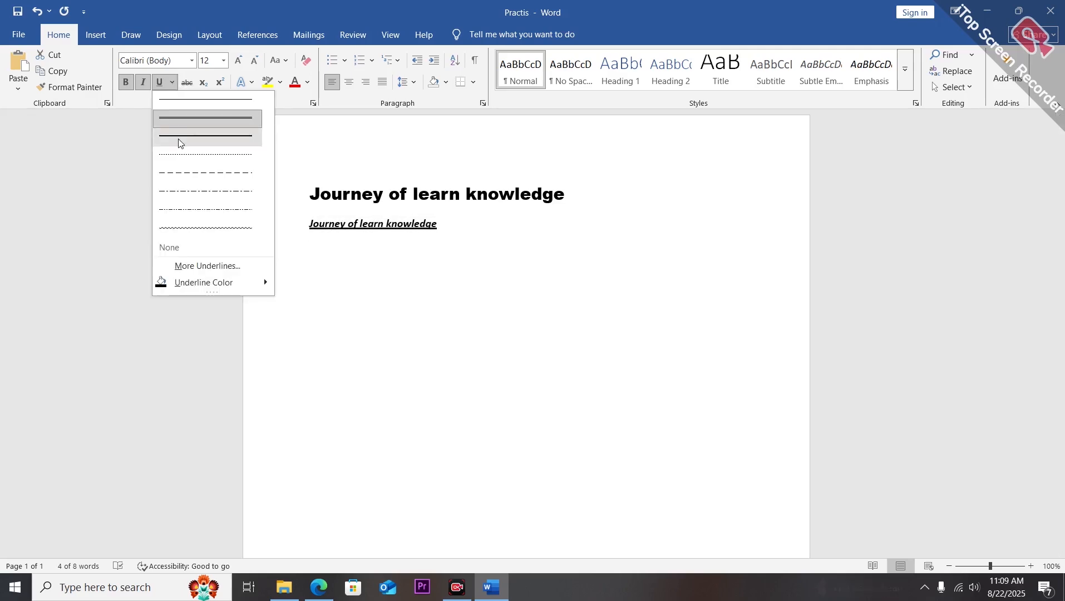
{"action": "left_click", "coordinate": [178, 139]}
Set the second line's underline colour to red.
{"action": "left_click", "coordinate": [170, 87]}
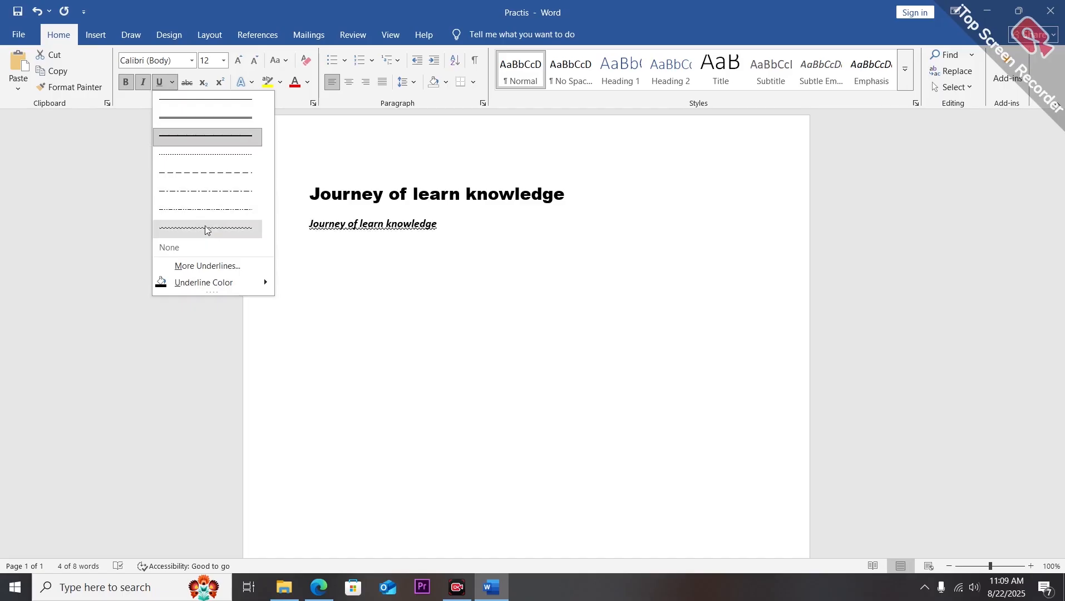
{"action": "mouse_move", "coordinate": [166, 289]}
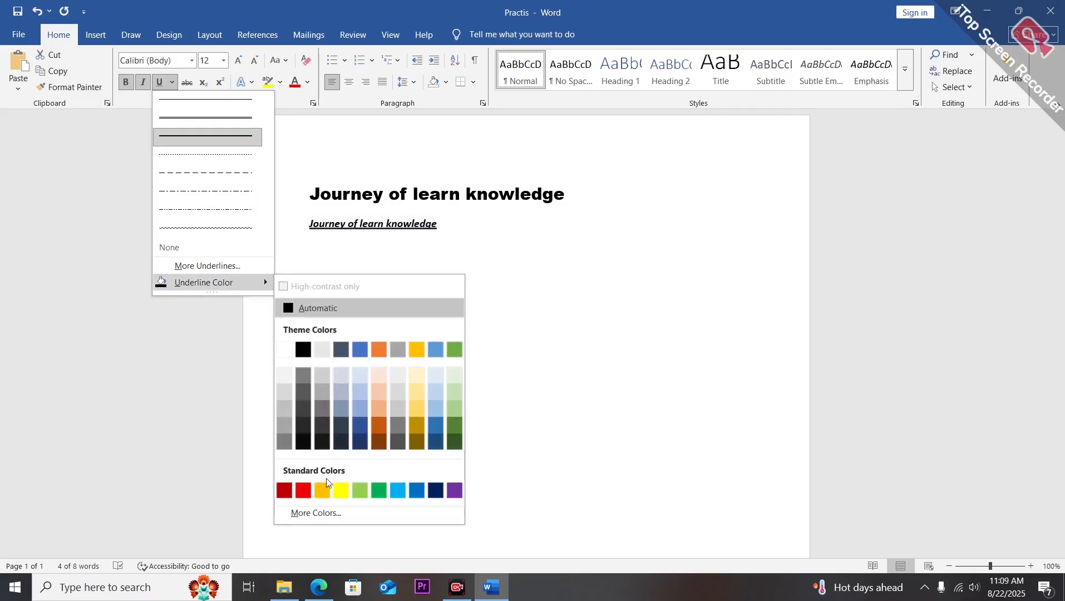
{"action": "left_click", "coordinate": [437, 490]}
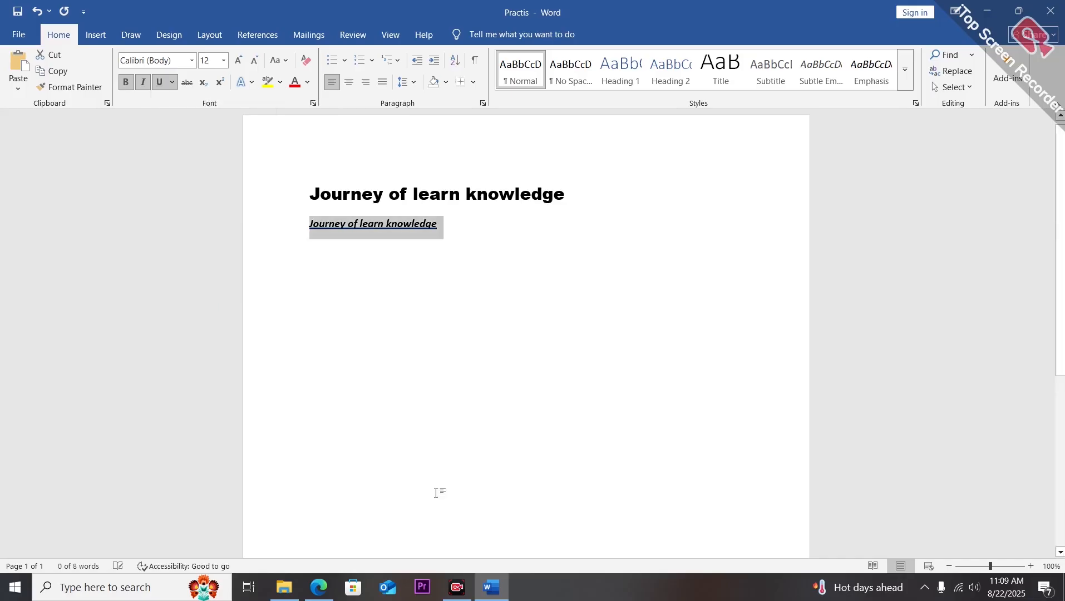
{"action": "left_click", "coordinate": [173, 82]}
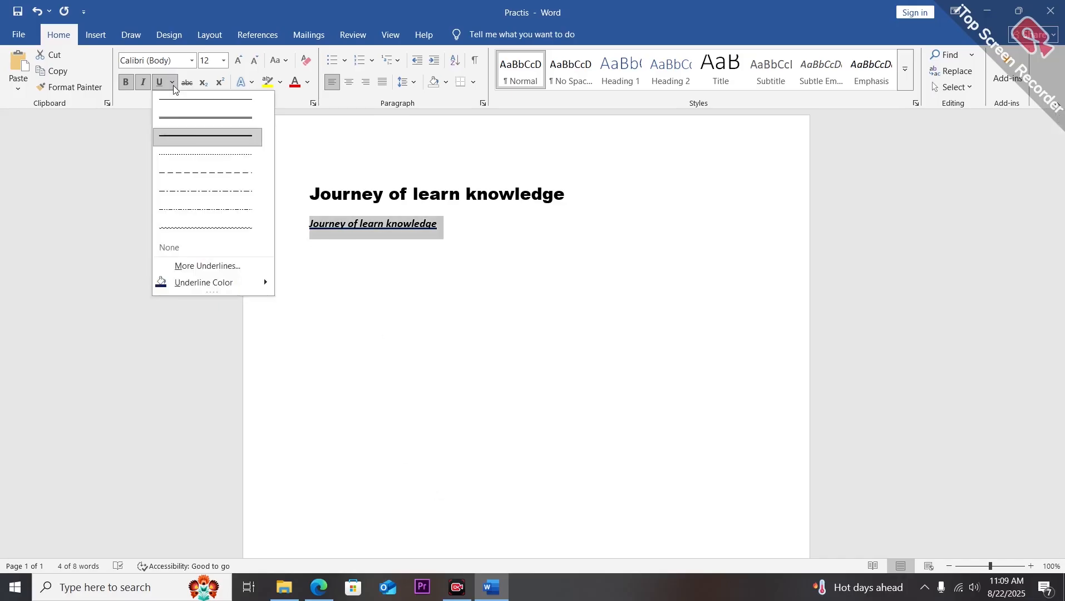
{"action": "mouse_move", "coordinate": [199, 280]}
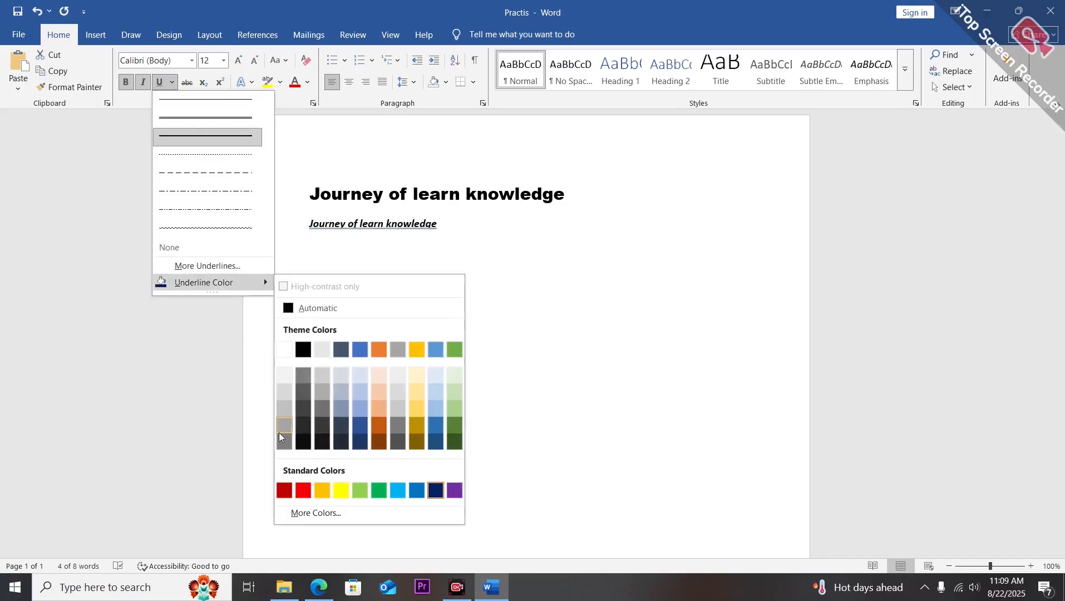
{"action": "left_click", "coordinate": [303, 491]}
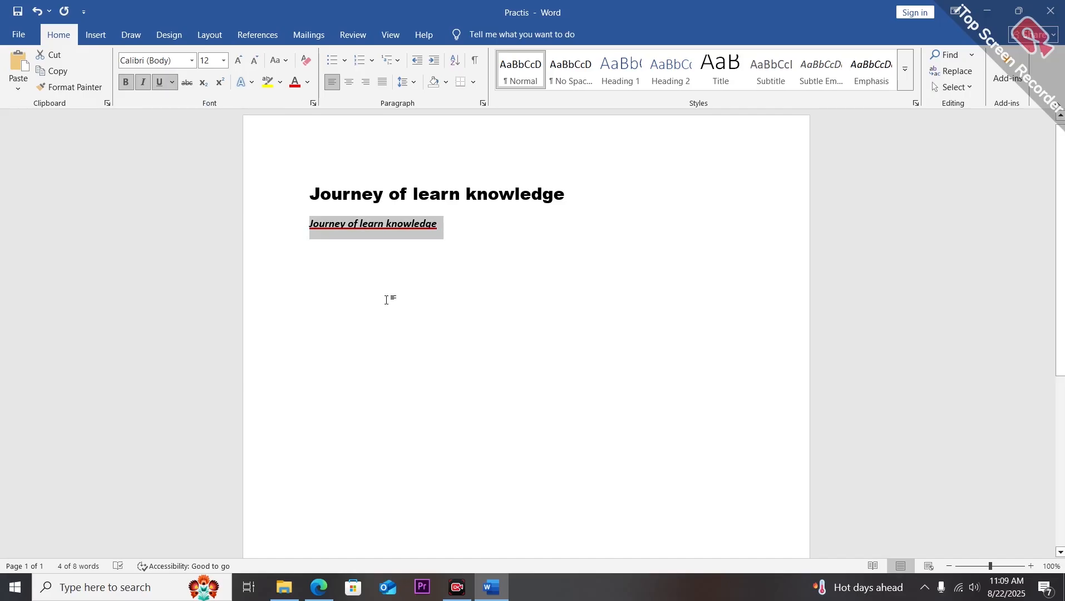
Apply strikethrough to the second line.
{"action": "key", "text": "ctrl+Home"}
{"action": "key", "text": "ctrl+shift+Right"}
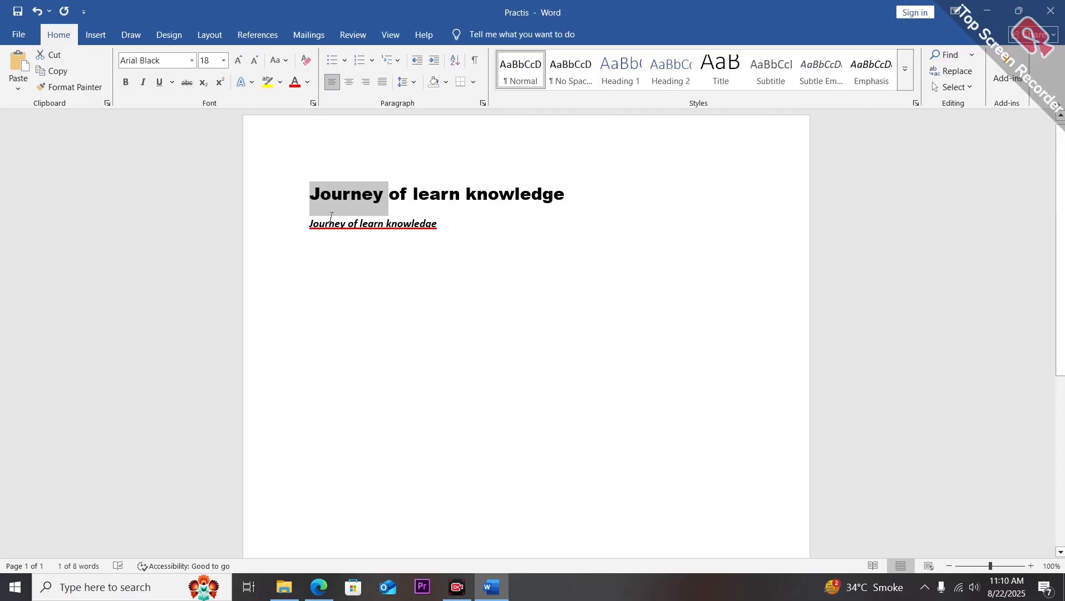
{"action": "left_click_drag", "start_coordinate": [309, 224], "coordinate": [444, 225]}
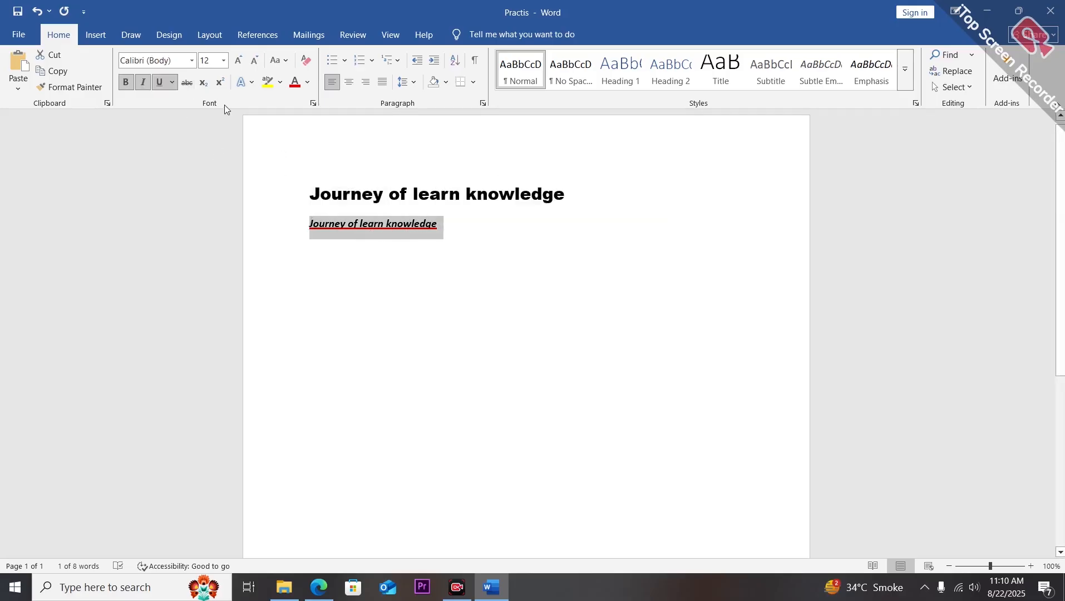
{"action": "left_click", "coordinate": [186, 83]}
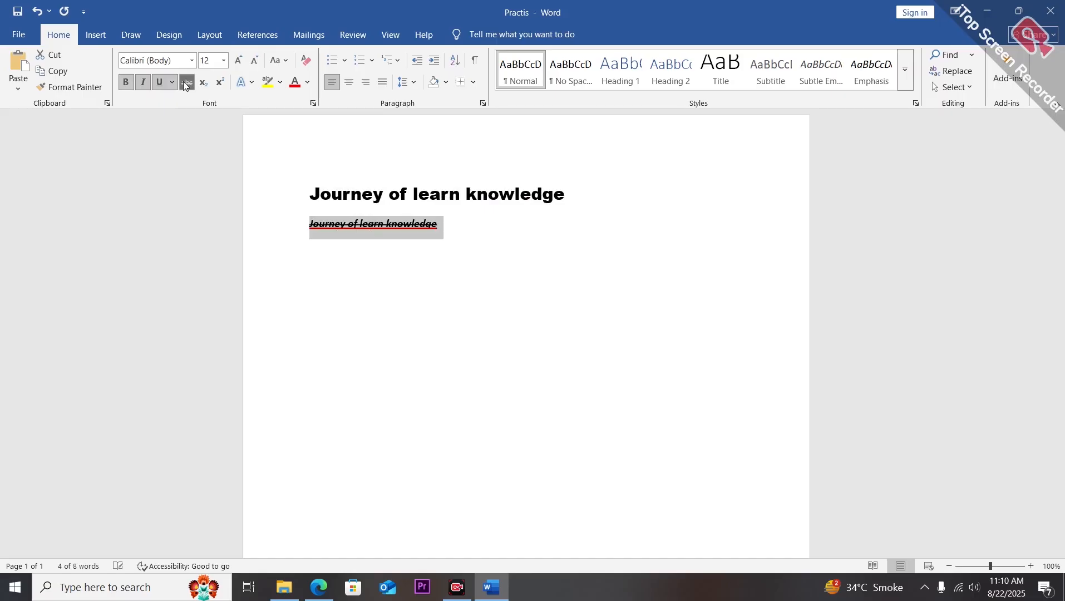
Apply strikethrough to the heading line and then remove it again.
{"action": "left_click_drag", "start_coordinate": [312, 190], "coordinate": [578, 189]}
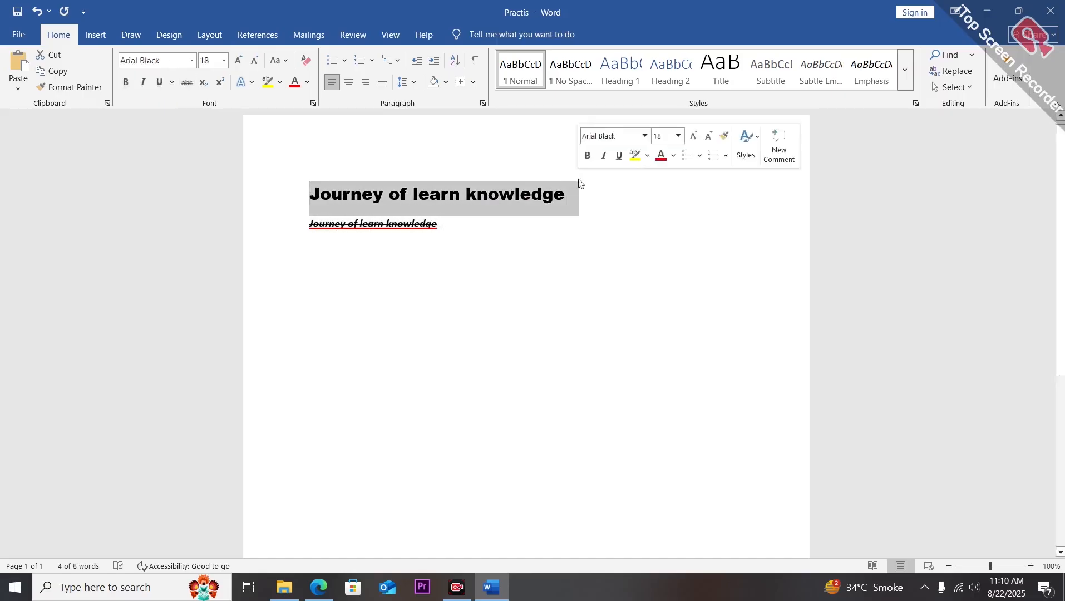
{"action": "left_click", "coordinate": [188, 83]}
{"action": "left_click", "coordinate": [462, 294]}
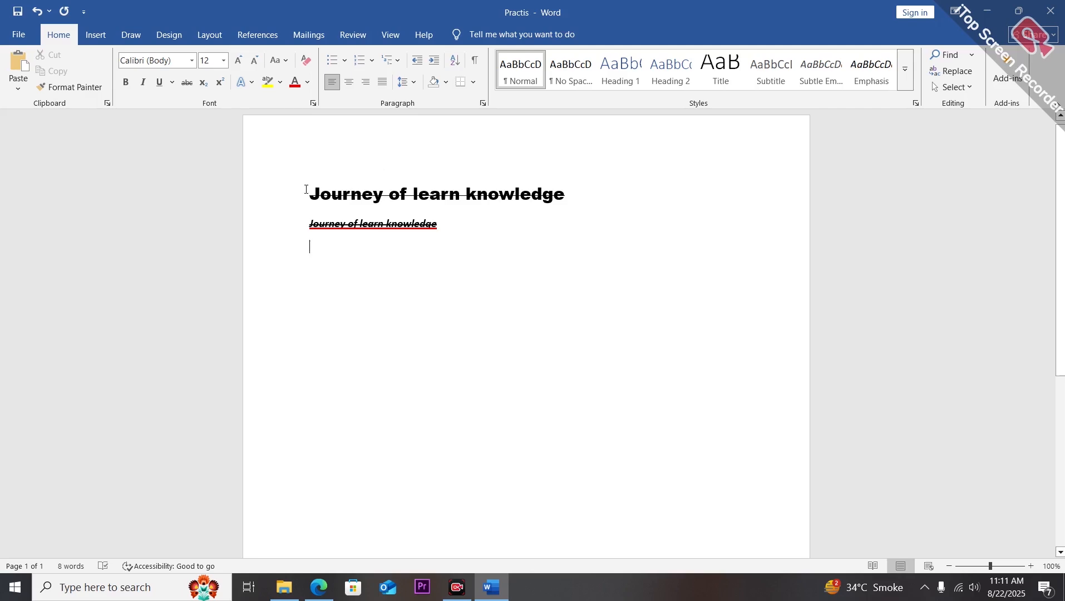
{"action": "left_click_drag", "start_coordinate": [306, 190], "coordinate": [500, 195]}
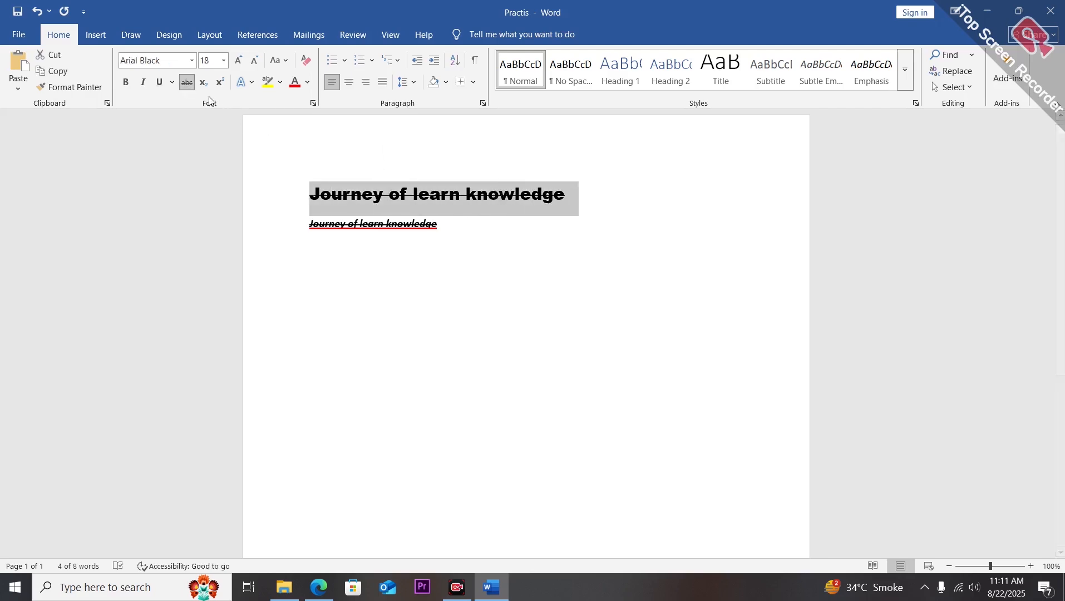
{"action": "left_click", "coordinate": [187, 82]}
{"action": "left_click", "coordinate": [317, 153]}
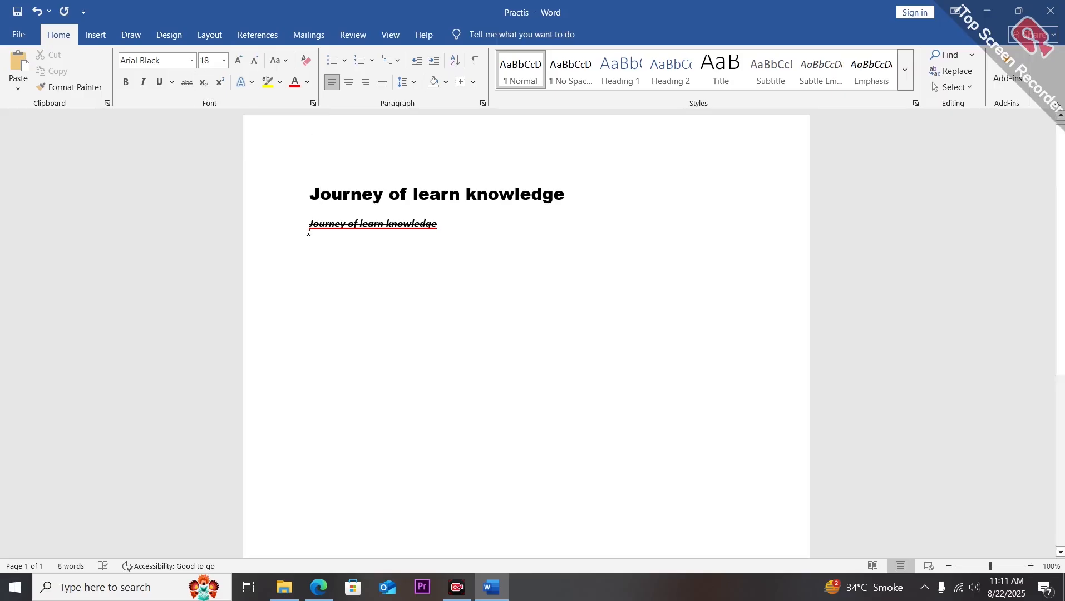
Type H2o on a new line below and make the 2 subscript.
{"action": "left_click", "coordinate": [361, 304]}
{"action": "type", "text": "H"}
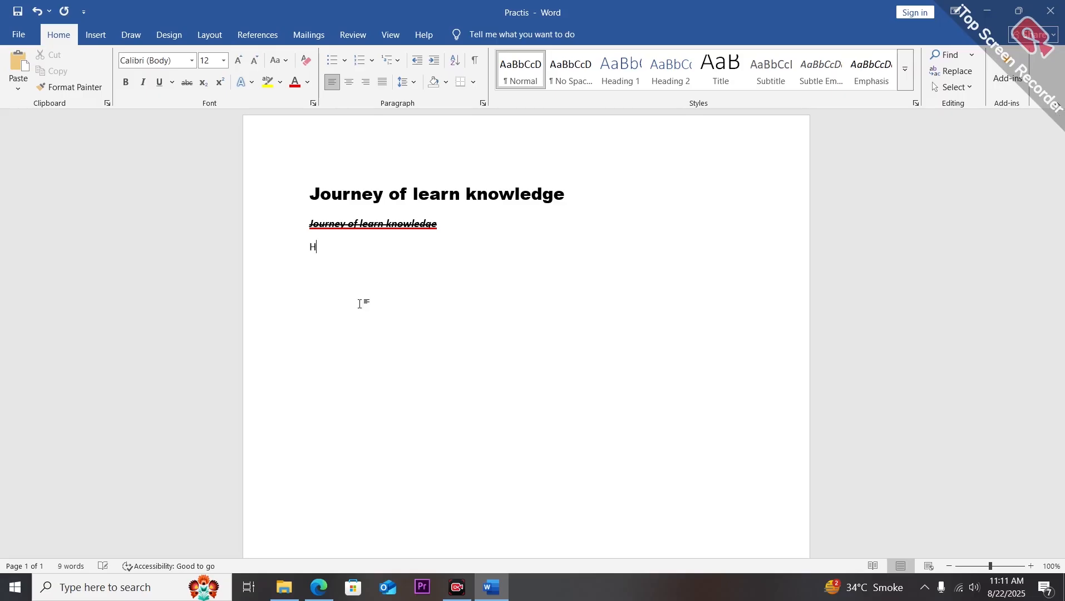
{"action": "type", "text": "2o"}
{"action": "key", "text": "BackSpace"}
{"action": "type", "text": "o"}
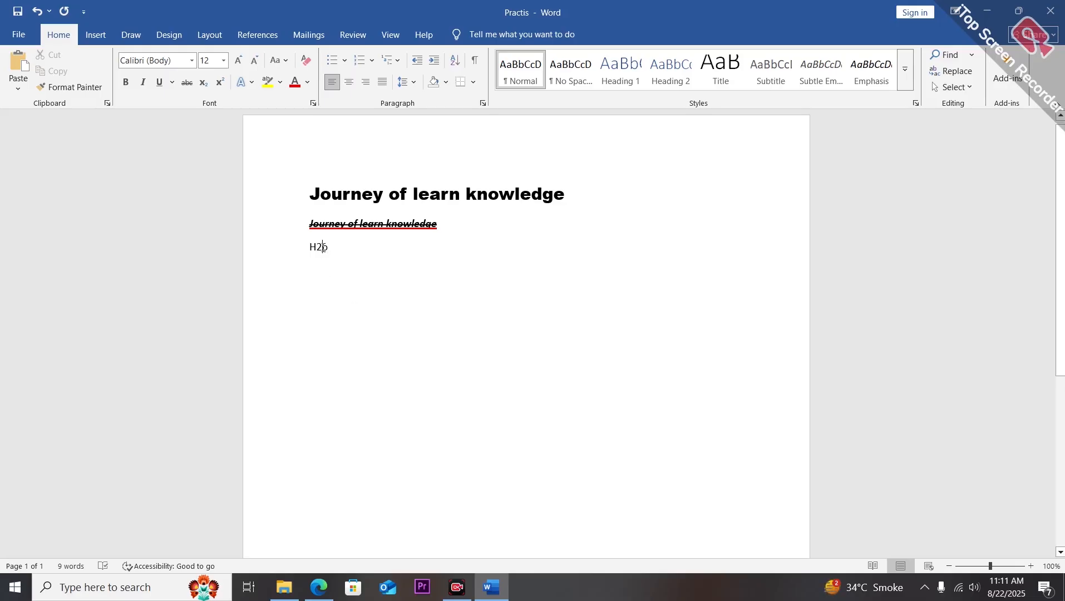
{"action": "left_click_drag", "start_coordinate": [316, 247], "coordinate": [323, 245]}
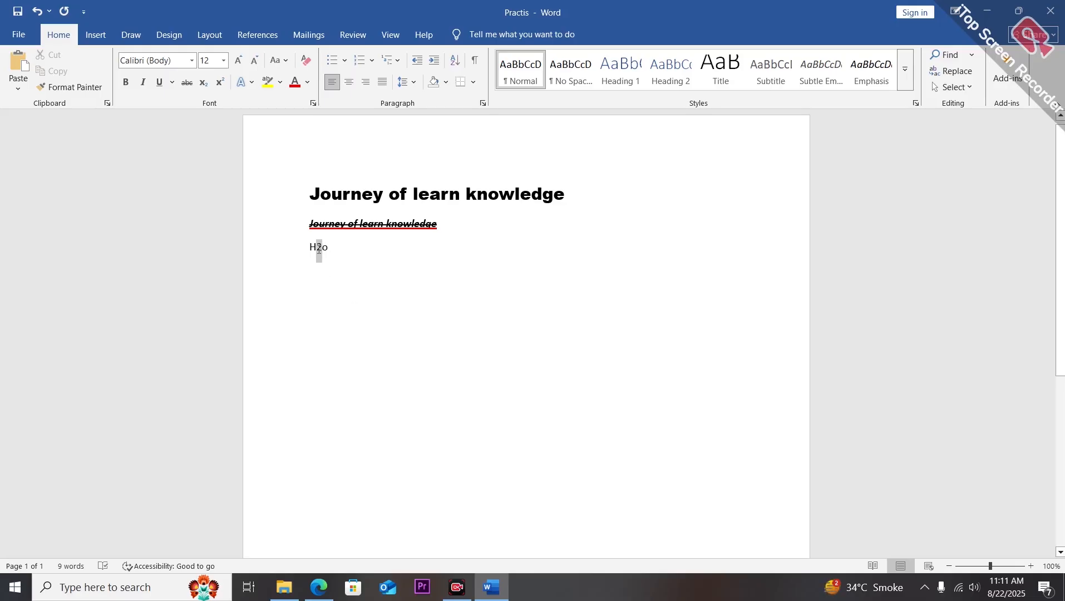
{"action": "left_click", "coordinate": [203, 83]}
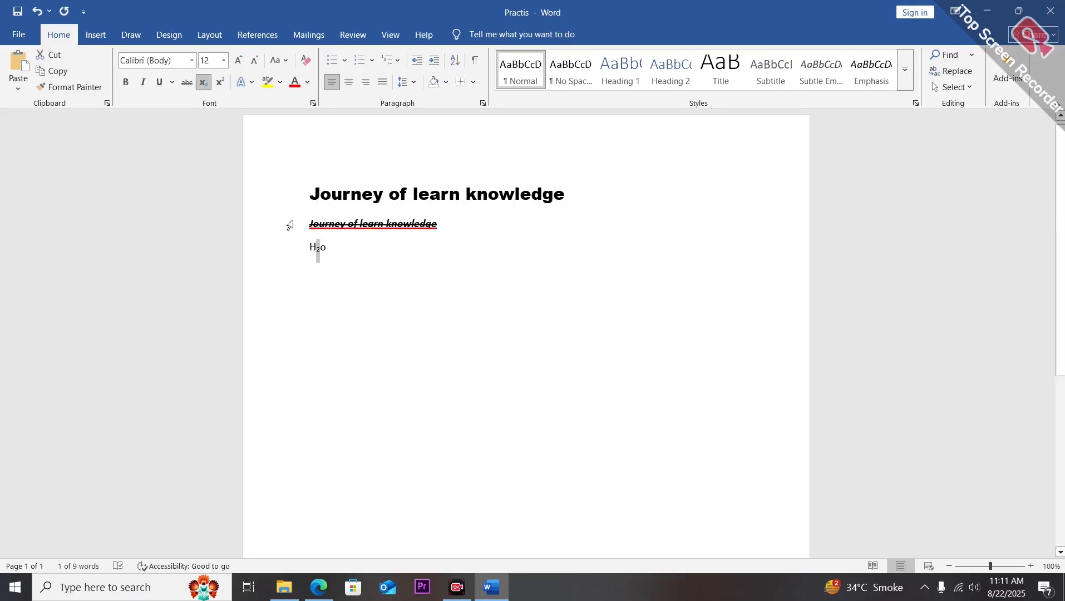
Make H2o bold and set its font size to 20.
{"action": "left_click_drag", "start_coordinate": [309, 248], "coordinate": [336, 250]}
{"action": "left_click", "coordinate": [123, 83]}
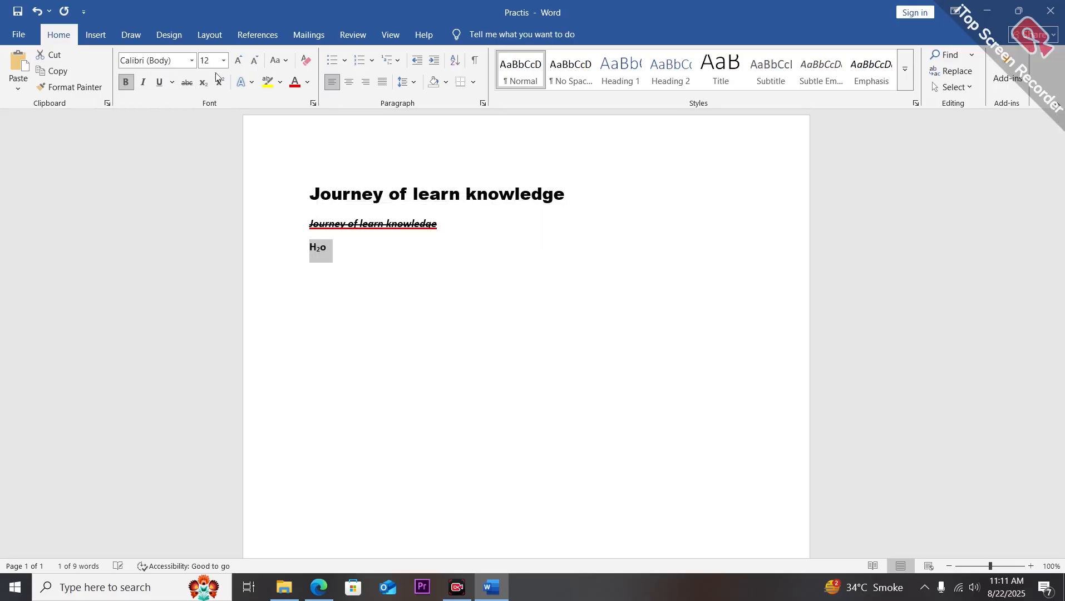
{"action": "left_click", "coordinate": [224, 62]}
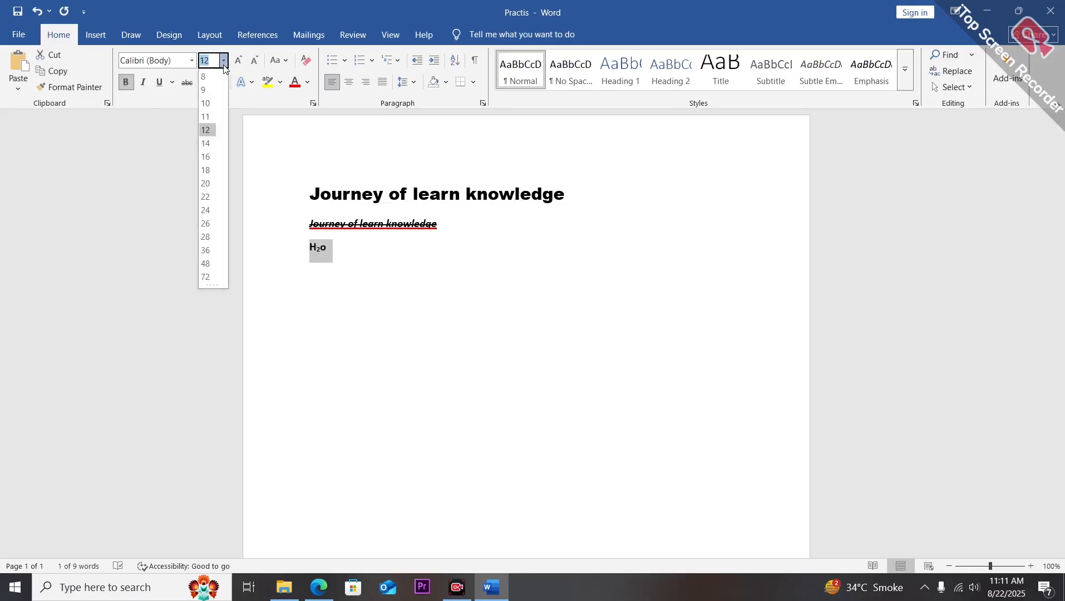
{"action": "left_click", "coordinate": [206, 183]}
Change the 2 in H2o from subscript to superscript.
{"action": "left_click", "coordinate": [471, 381]}
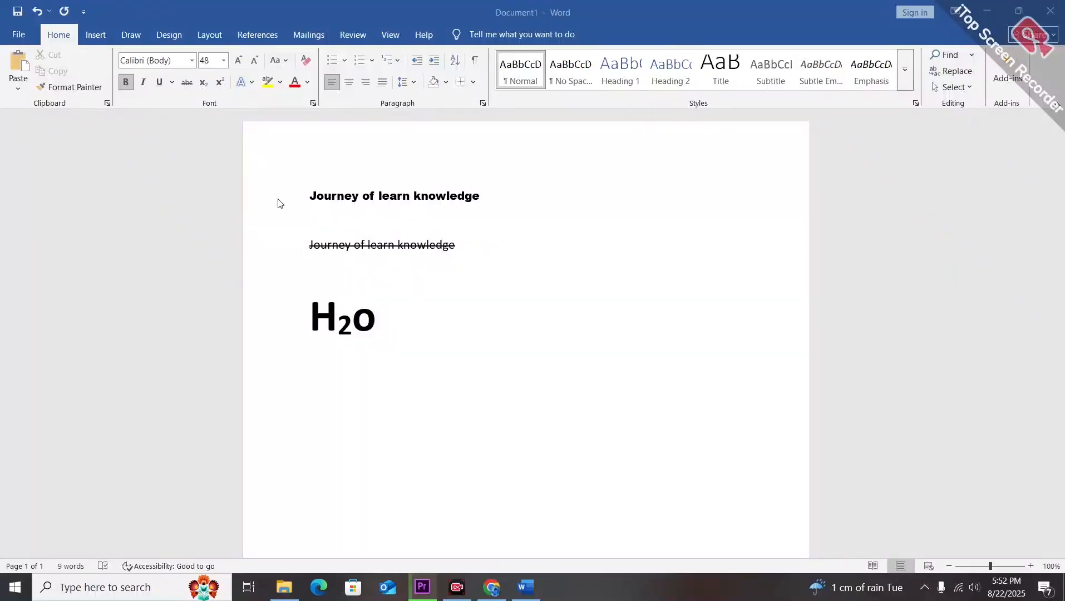
{"action": "left_click", "coordinate": [341, 327]}
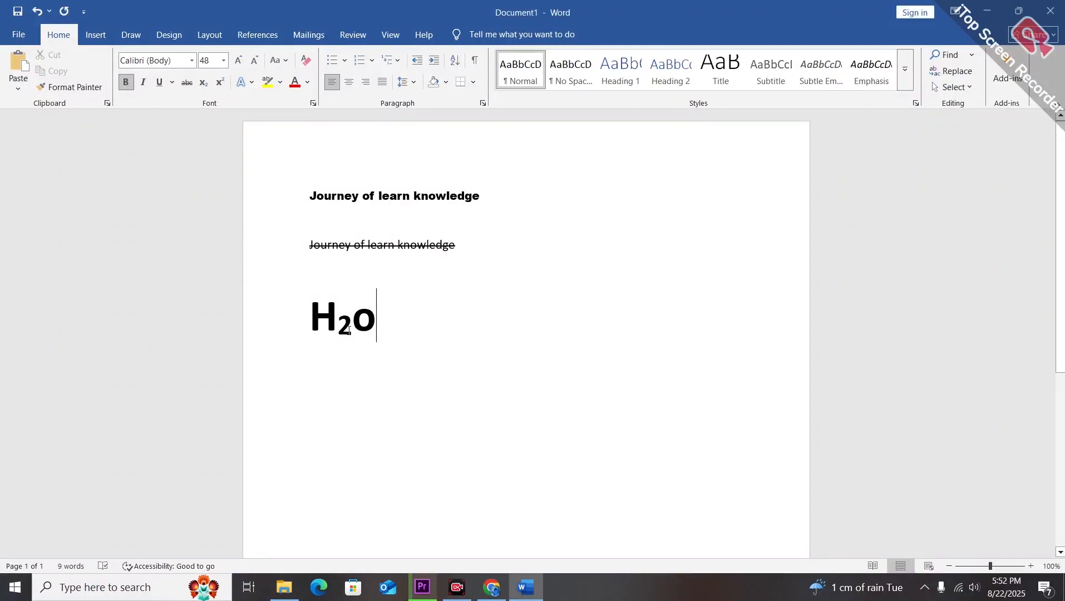
{"action": "left_click_drag", "start_coordinate": [353, 328], "coordinate": [338, 328]}
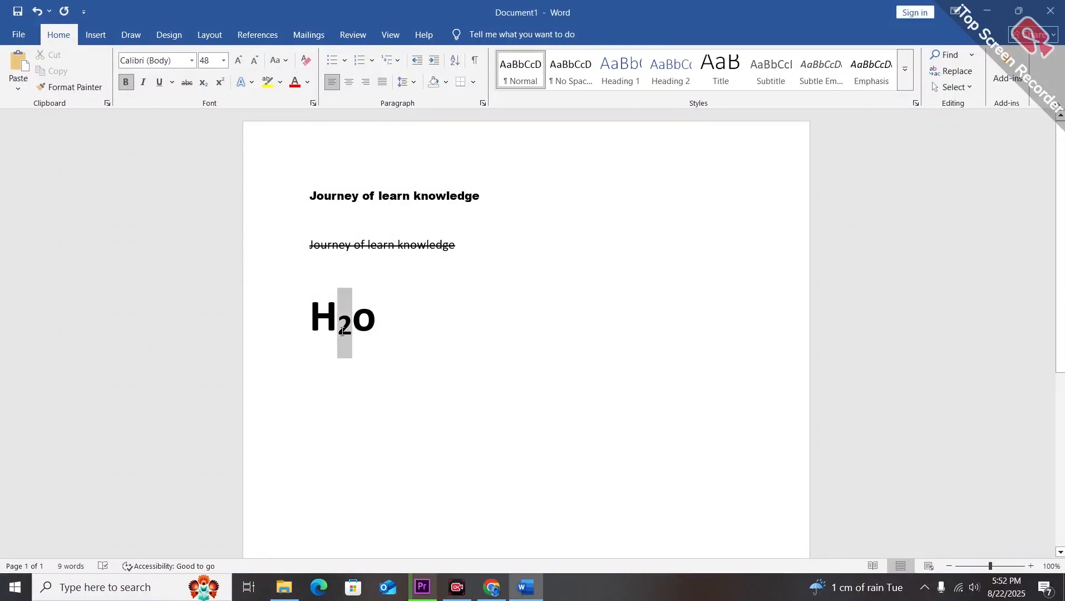
{"action": "left_click", "coordinate": [220, 82]}
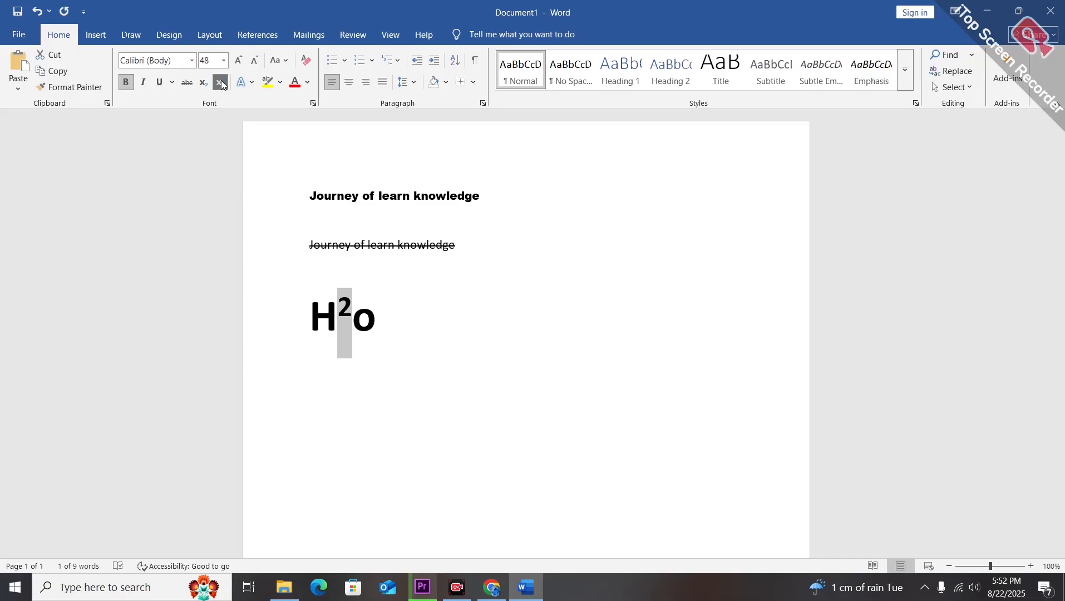
{"action": "key", "text": "End"}
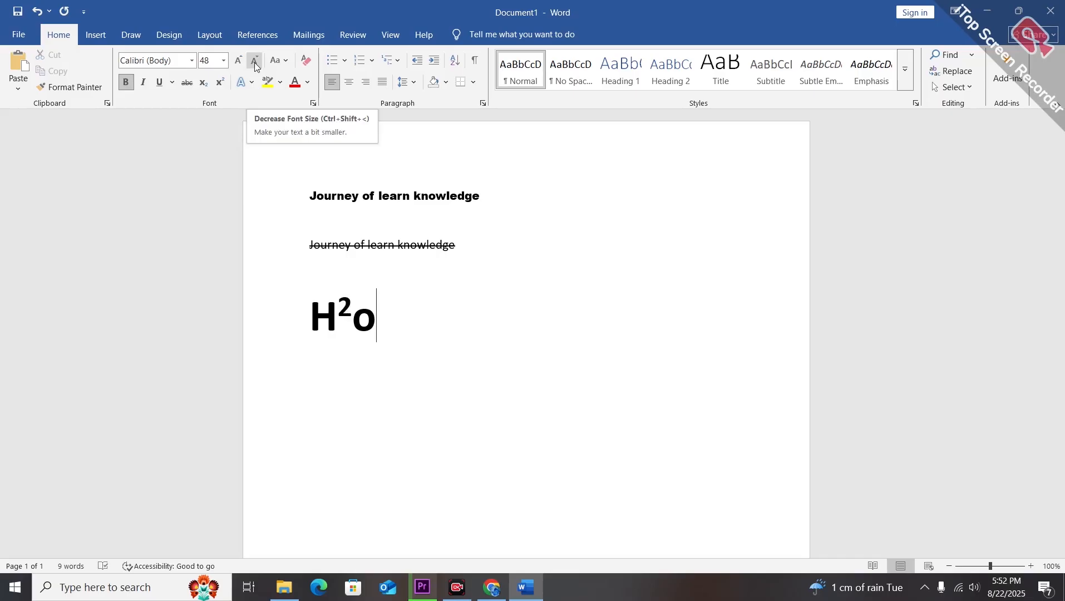
Increase the heading line's font size step by step to 28.
{"action": "left_click_drag", "start_coordinate": [472, 189], "coordinate": [315, 196]}
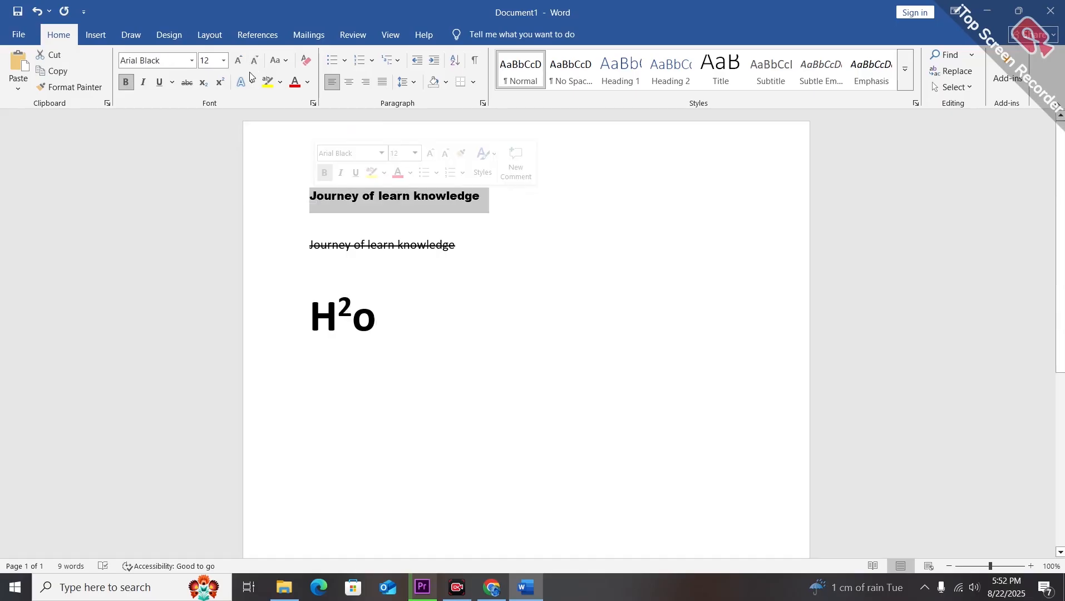
{"action": "left_click", "coordinate": [238, 61]}
{"action": "left_click", "coordinate": [238, 60]}
{"action": "left_click", "coordinate": [238, 60]}
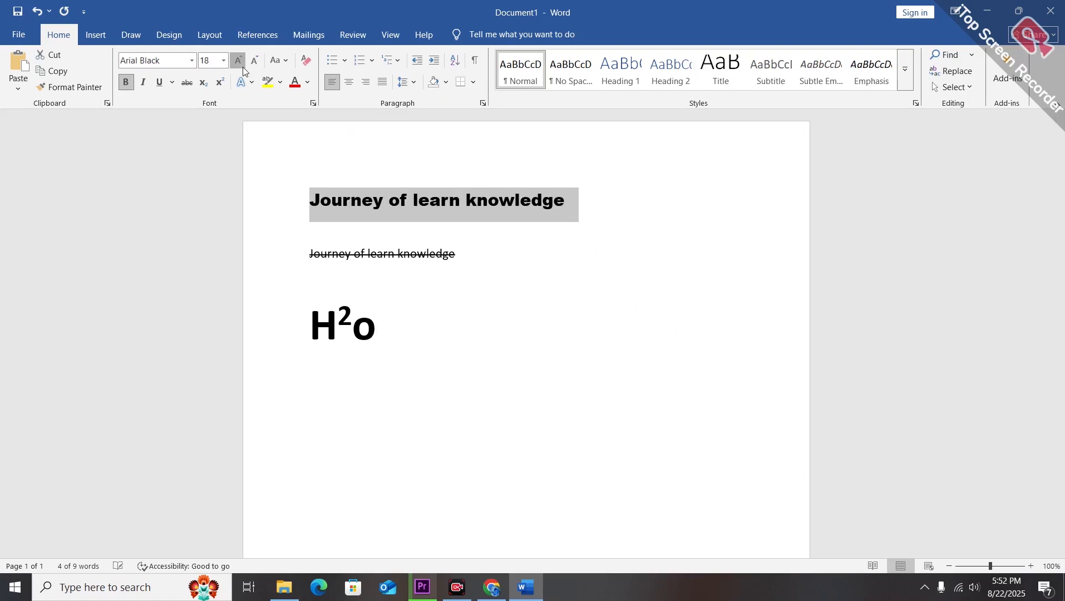
{"action": "left_click", "coordinate": [243, 67]}
{"action": "left_click", "coordinate": [243, 67]}
{"action": "left_click", "coordinate": [243, 67]}
{"action": "left_click", "coordinate": [244, 67]}
{"action": "left_click", "coordinate": [243, 67]}
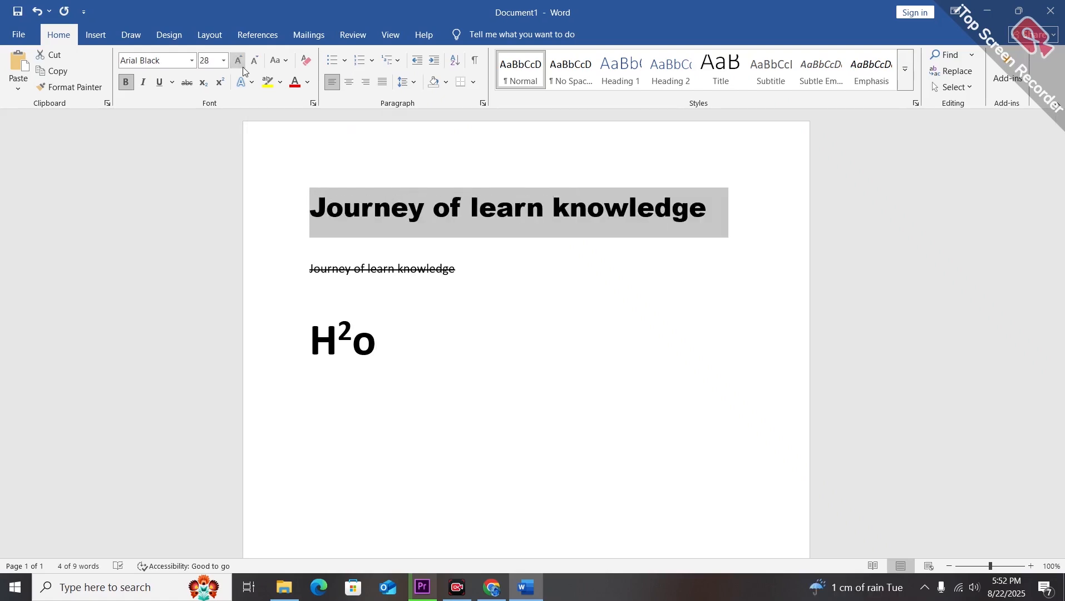
{"action": "left_click", "coordinate": [224, 62]}
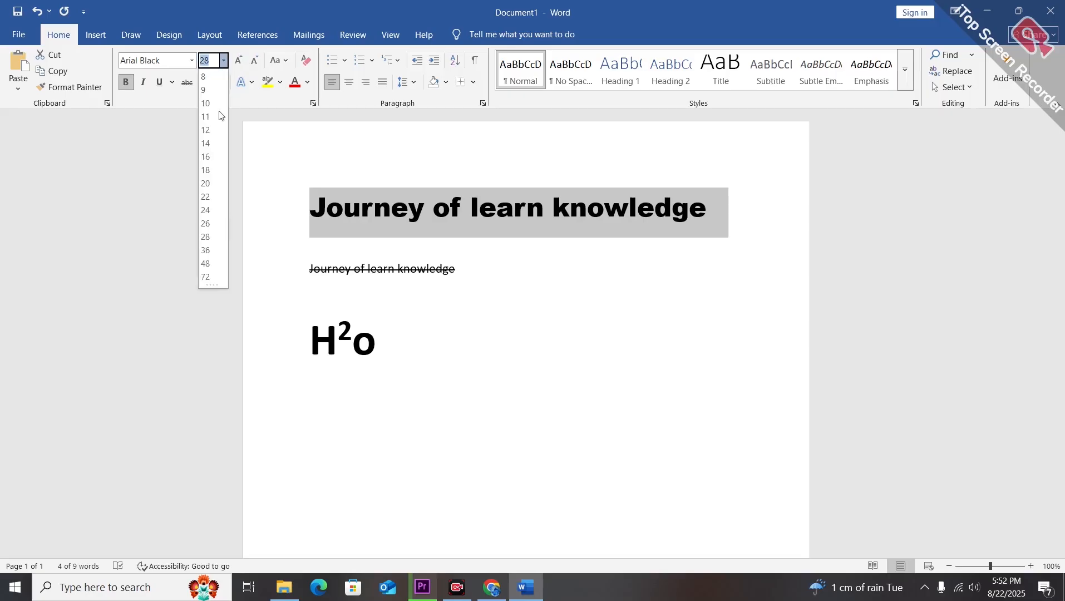
{"action": "left_click", "coordinate": [270, 152]}
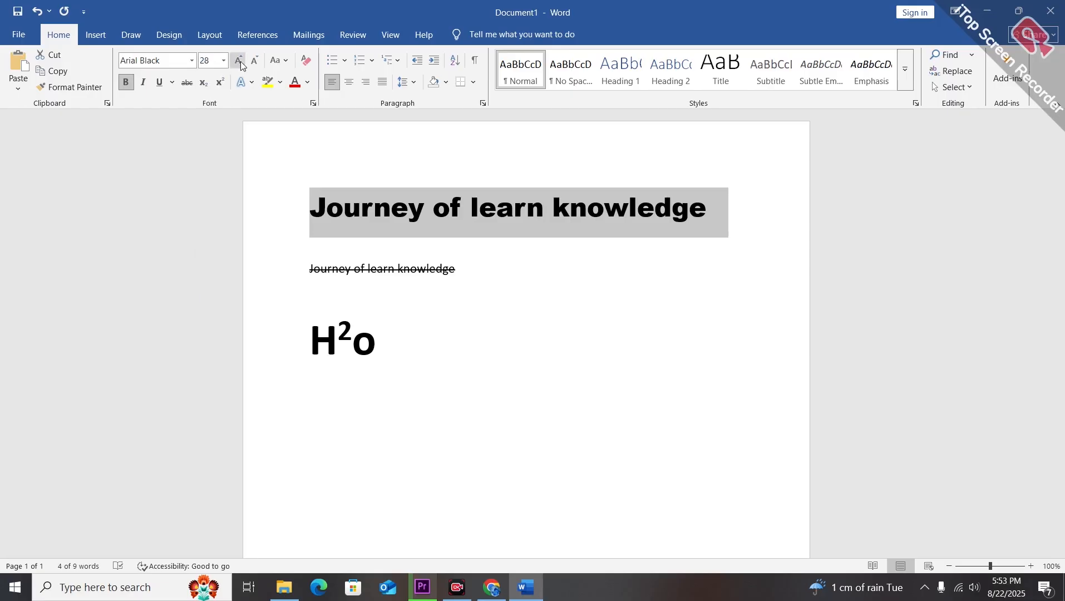
Resize the selected heading line step by step, growing and shrinking it until it ends at 18 pt.
{"action": "left_click", "coordinate": [238, 60]}
{"action": "left_click", "coordinate": [239, 60]}
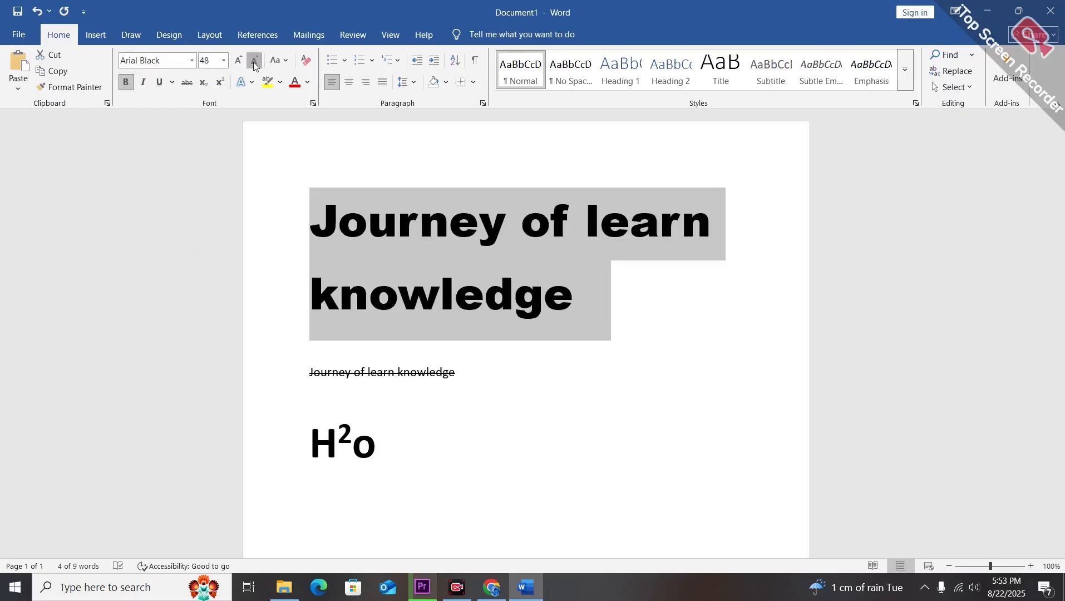
{"action": "left_click", "coordinate": [253, 62]}
{"action": "left_click", "coordinate": [253, 62]}
{"action": "left_click", "coordinate": [253, 62]}
{"action": "left_click", "coordinate": [253, 62]}
{"action": "left_click", "coordinate": [253, 62]}
{"action": "left_click", "coordinate": [253, 62]}
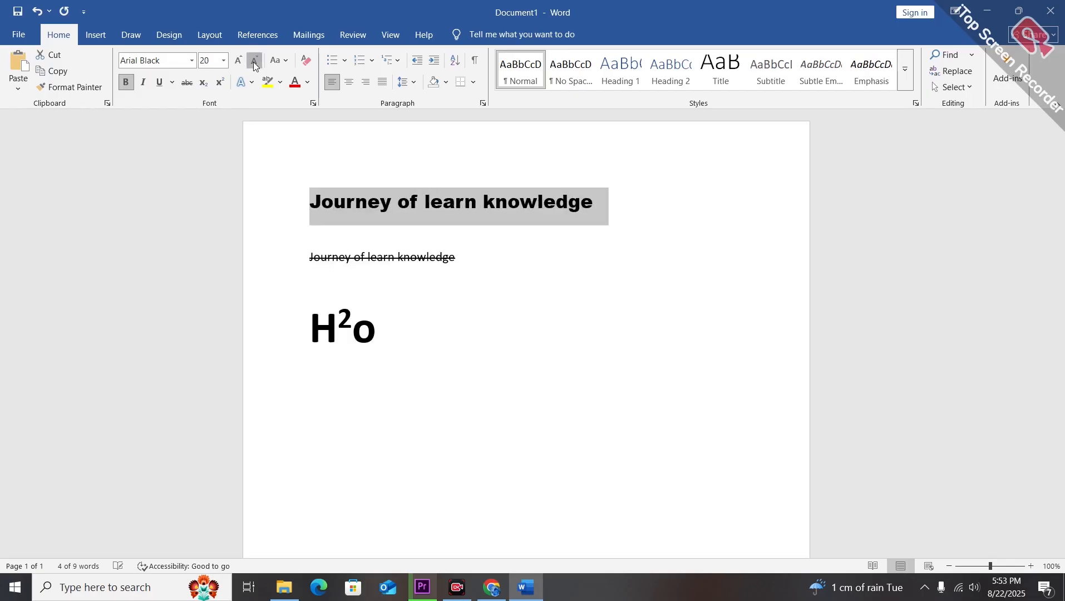
{"action": "left_click", "coordinate": [253, 62]}
{"action": "left_click", "coordinate": [253, 62]}
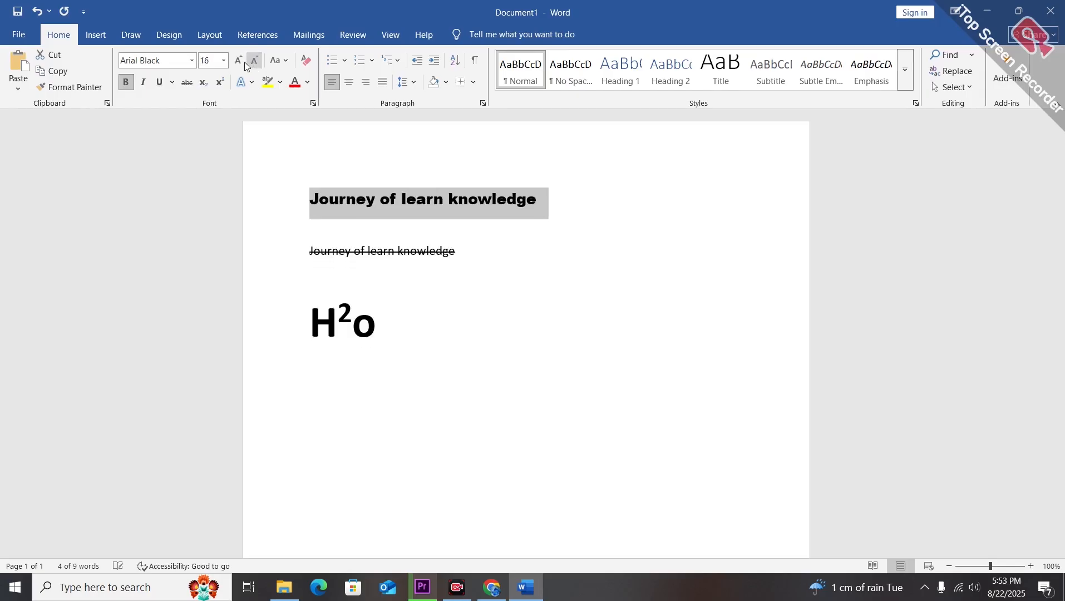
{"action": "left_click", "coordinate": [245, 62]}
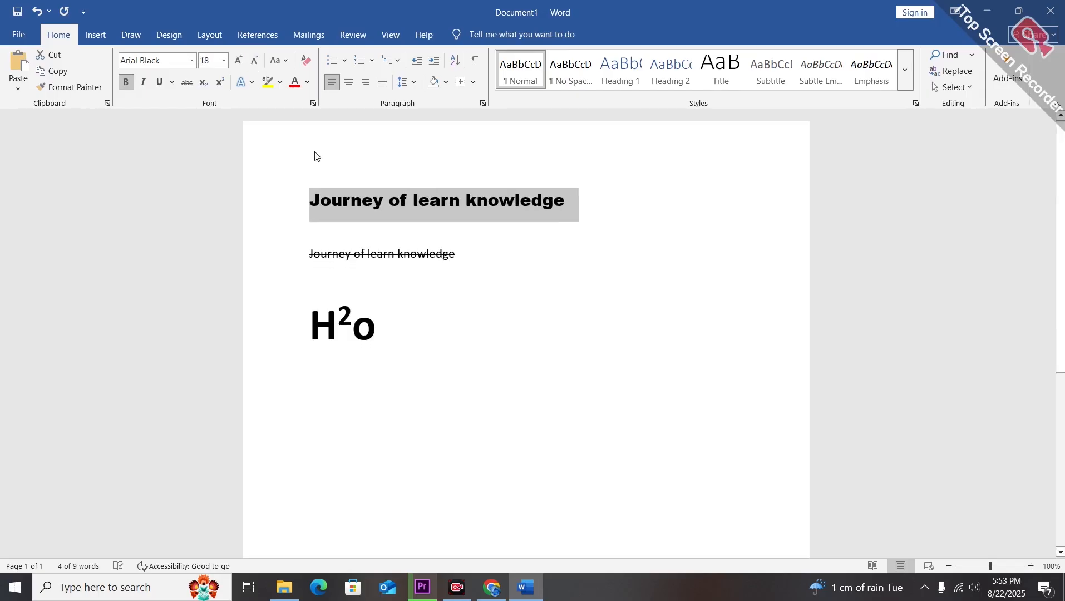
{"action": "left_click", "coordinate": [315, 156]}
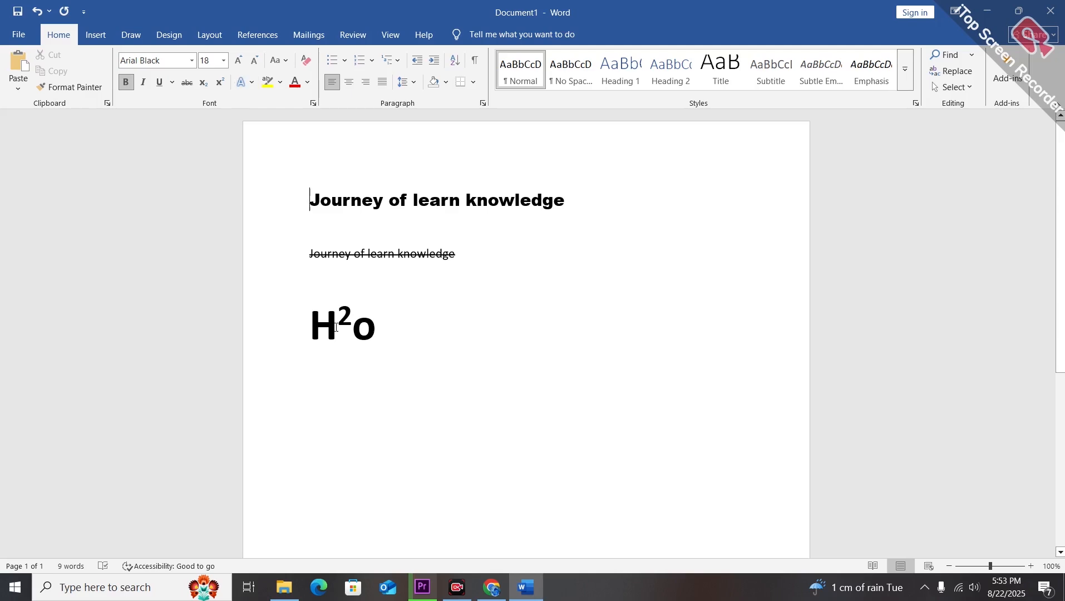
Select H2o and apply a text effect with a perspective shadow to it.
{"action": "left_click", "coordinate": [314, 333]}
{"action": "key", "text": "shift+End"}
{"action": "left_click", "coordinate": [251, 82]}
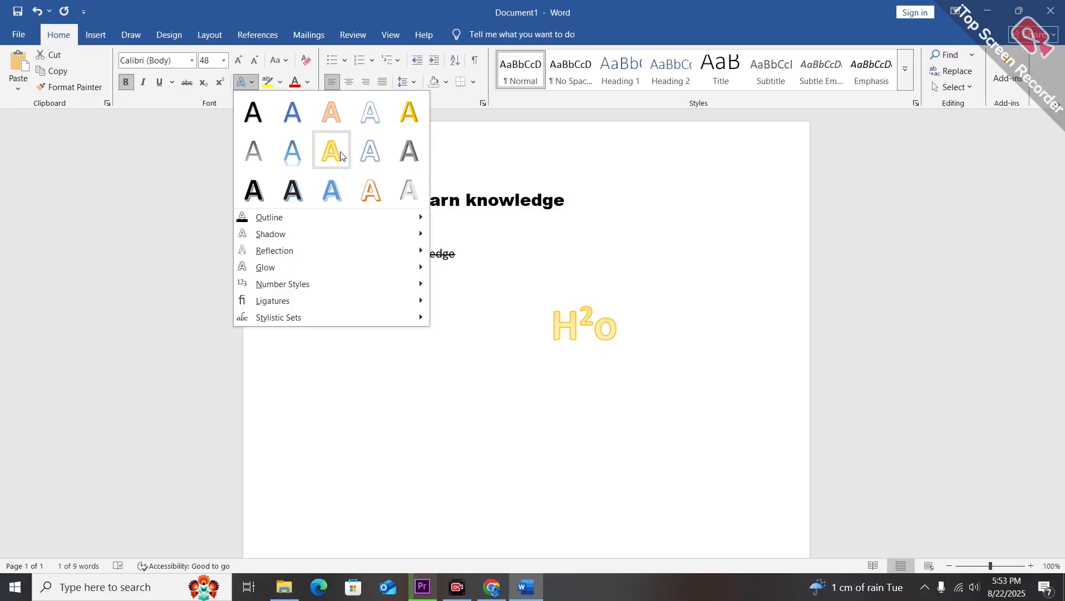
{"action": "mouse_move", "coordinate": [262, 219]}
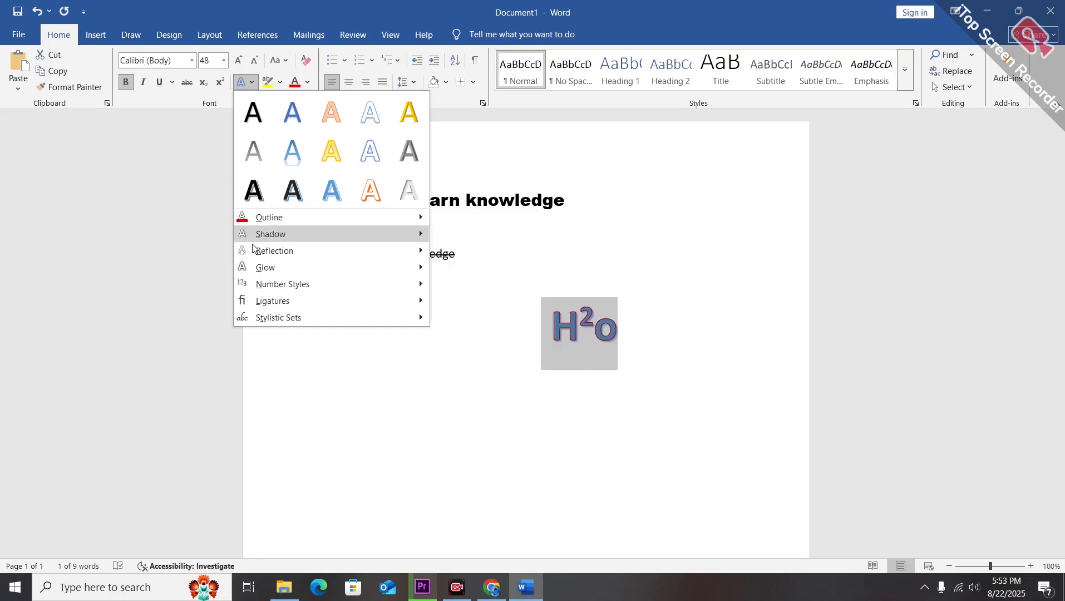
{"action": "mouse_move", "coordinate": [254, 240]}
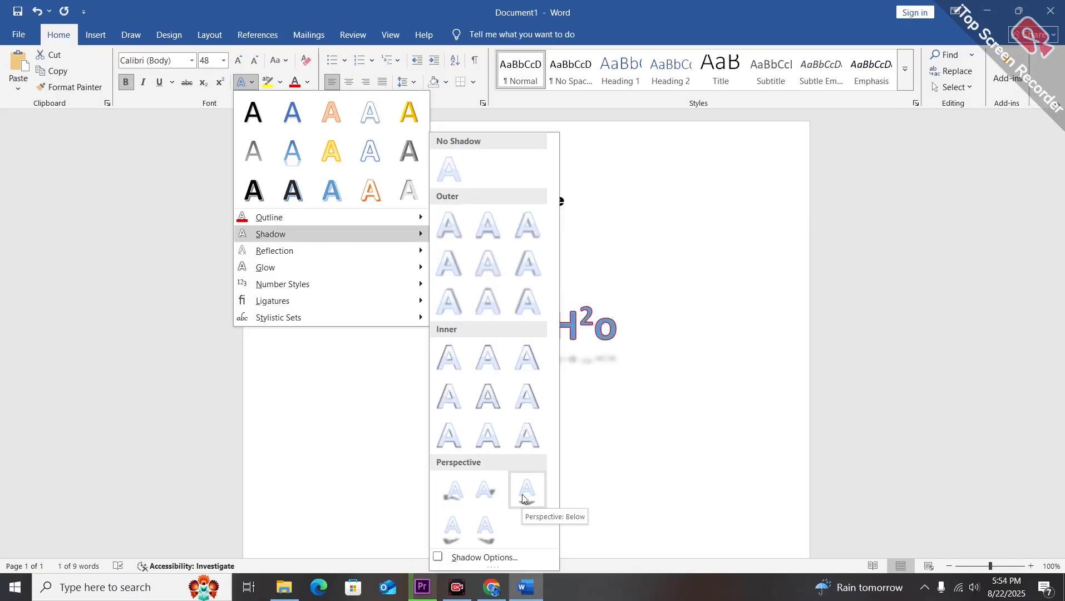
{"action": "left_click", "coordinate": [492, 521]}
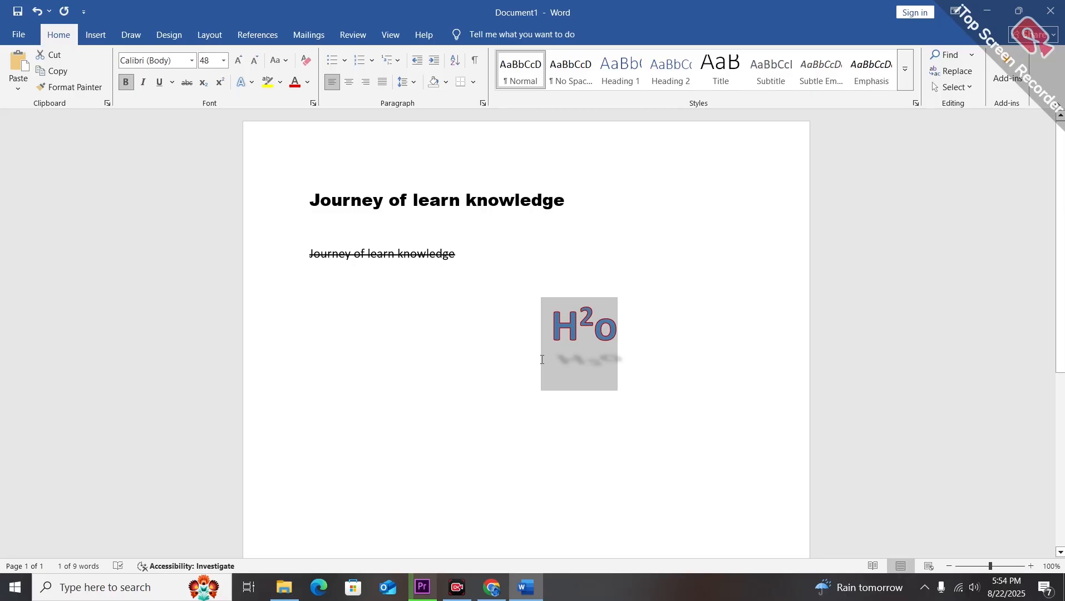
Apply a glow text effect to the heading line Journey of learn knowledge.
{"action": "left_click", "coordinate": [241, 82]}
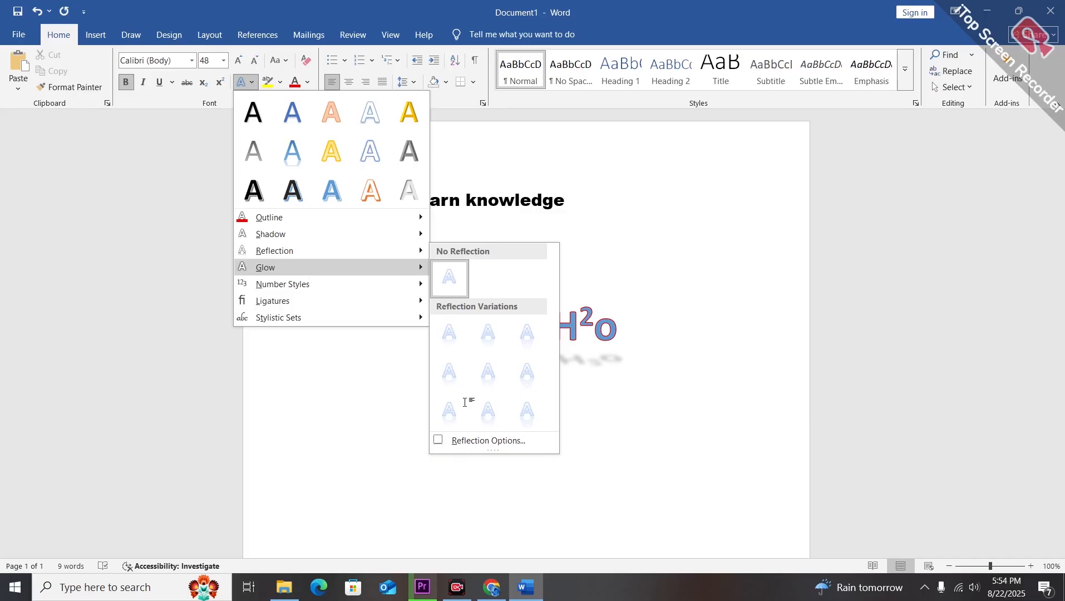
{"action": "left_click", "coordinate": [553, 360]}
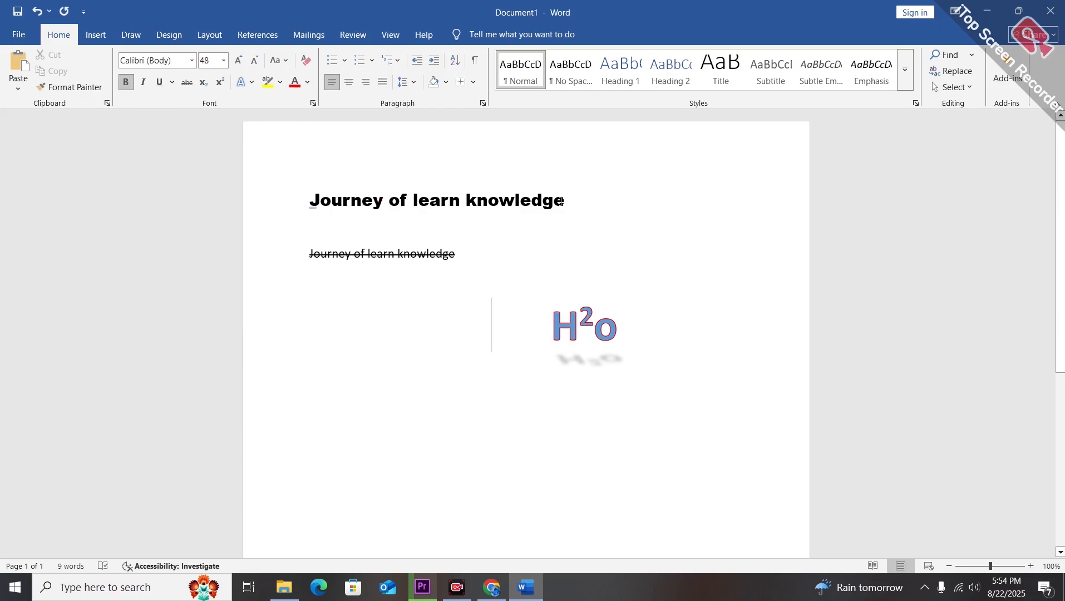
{"action": "left_click_drag", "start_coordinate": [562, 201], "coordinate": [310, 200]}
{"action": "left_click", "coordinate": [241, 82]}
{"action": "mouse_move", "coordinate": [266, 267]}
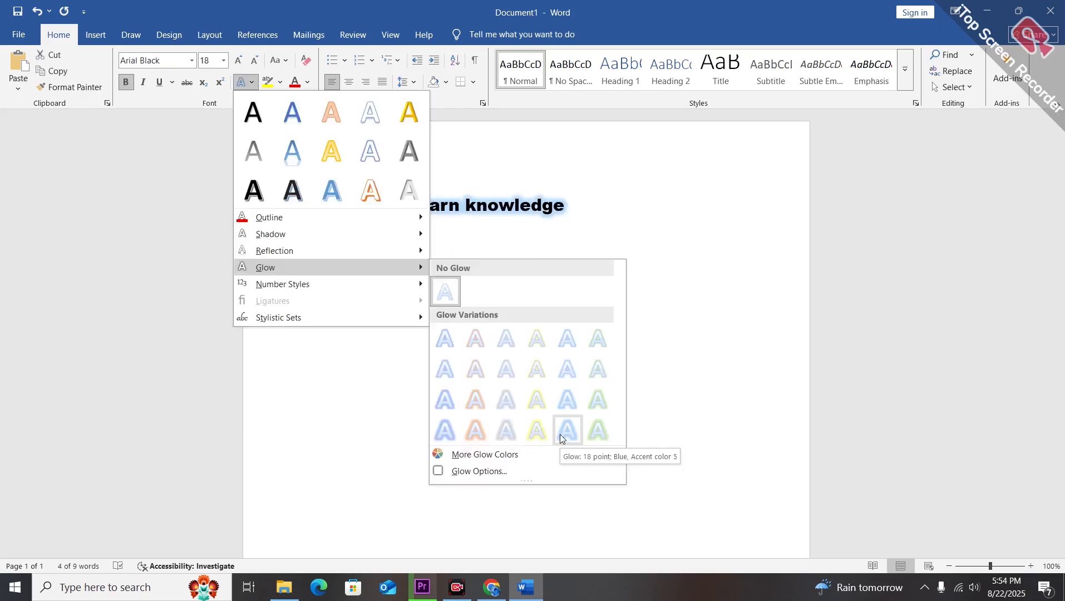
{"action": "left_click", "coordinate": [561, 438]}
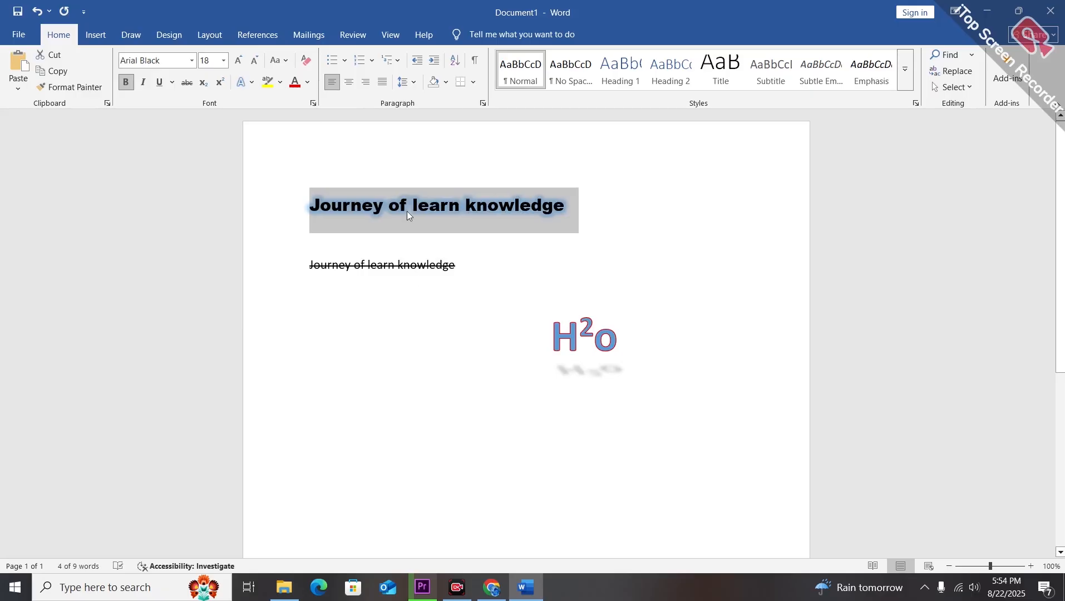
{"action": "left_click", "coordinate": [253, 83]}
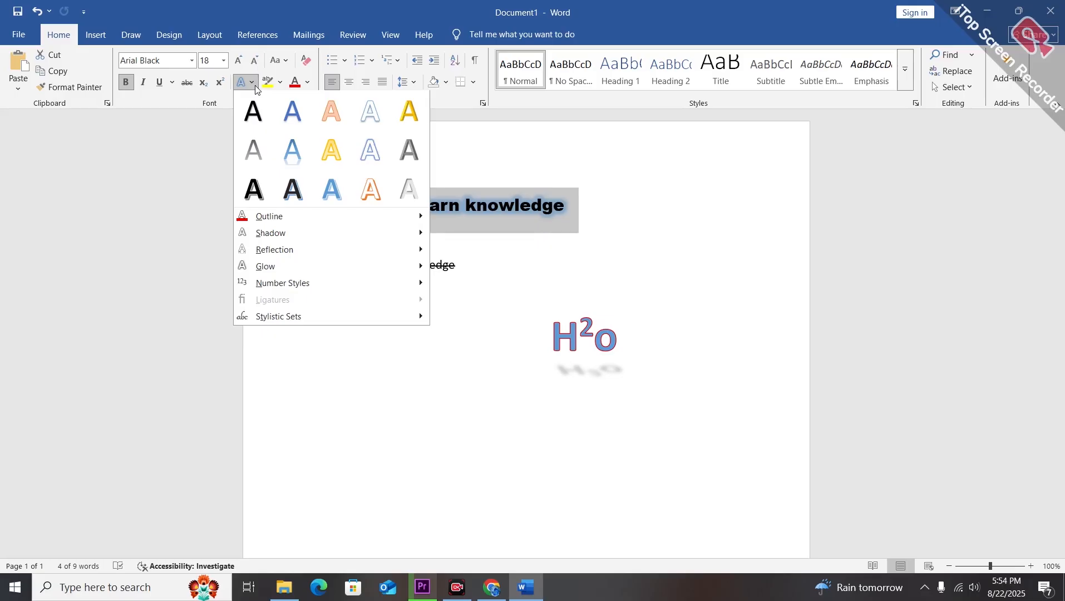
{"action": "mouse_move", "coordinate": [303, 242]}
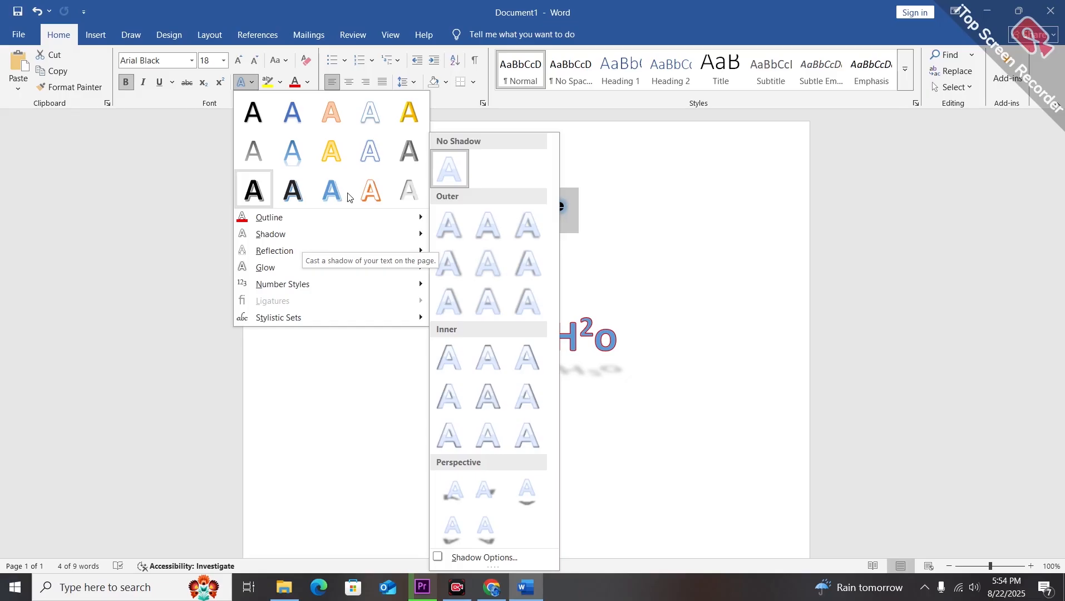
{"action": "left_click", "coordinate": [245, 81]}
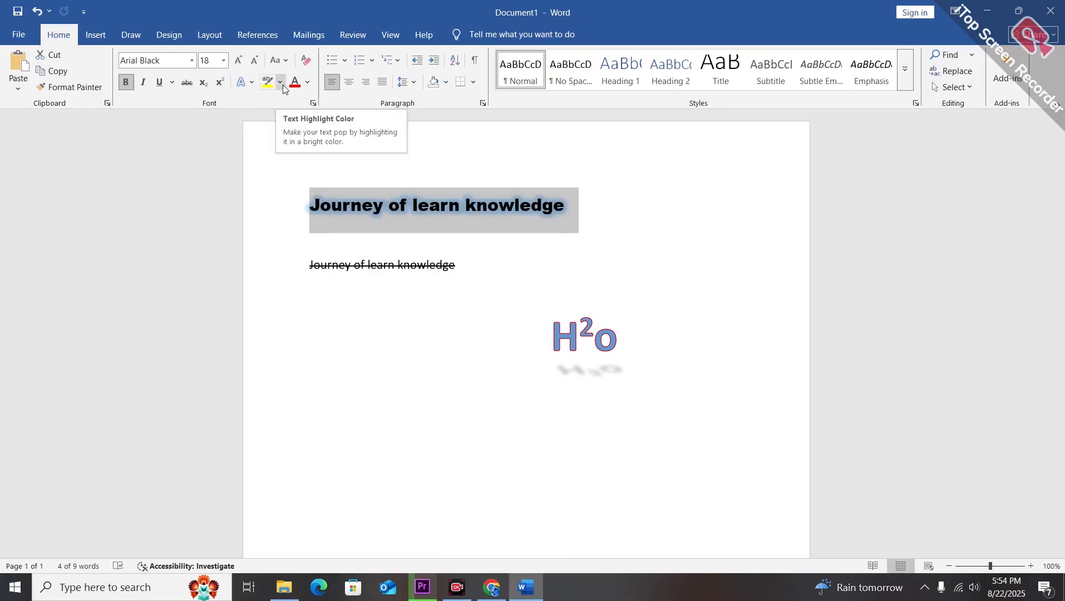
Delete the strikethrough line and the H2o line below the heading.
{"action": "left_click_drag", "start_coordinate": [630, 337], "coordinate": [321, 269]}
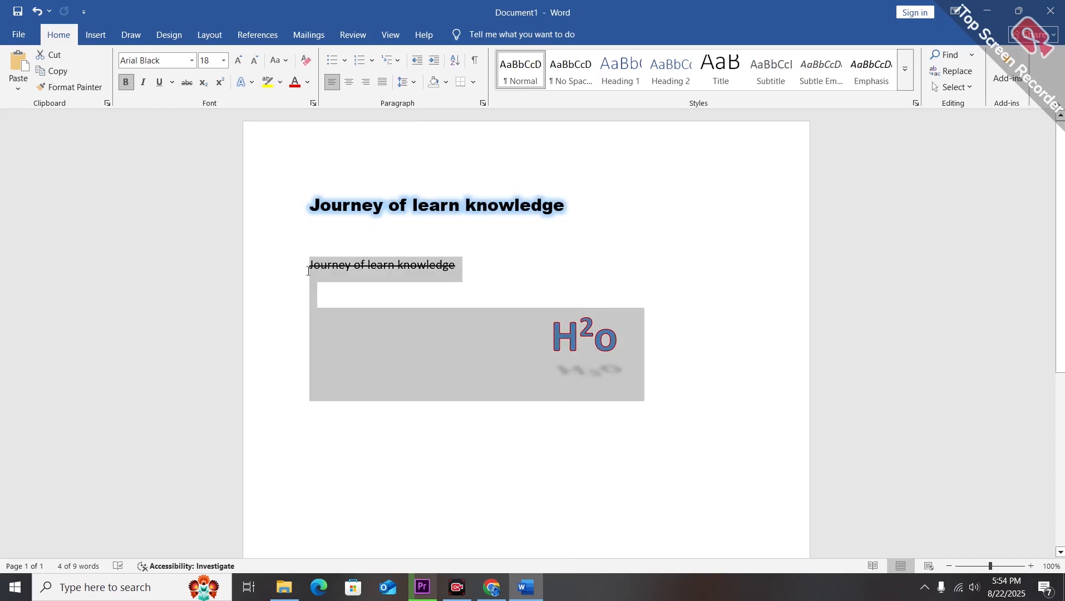
{"action": "key", "text": "Delete"}
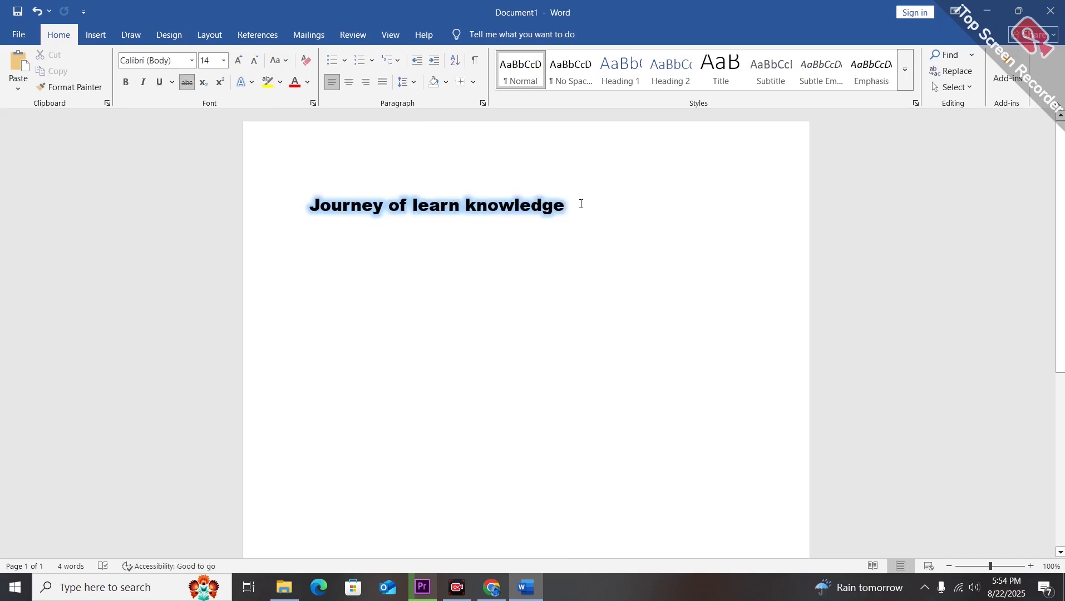
Center the heading line on the page.
{"action": "triple_click", "coordinate": [321, 196]}
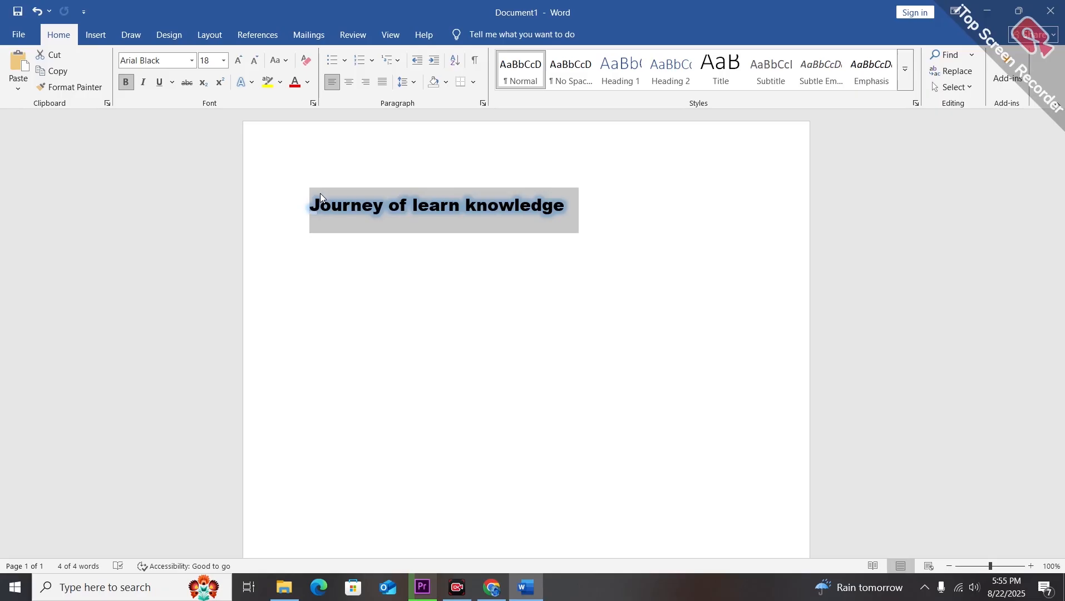
{"action": "key", "text": "ctrl+e"}
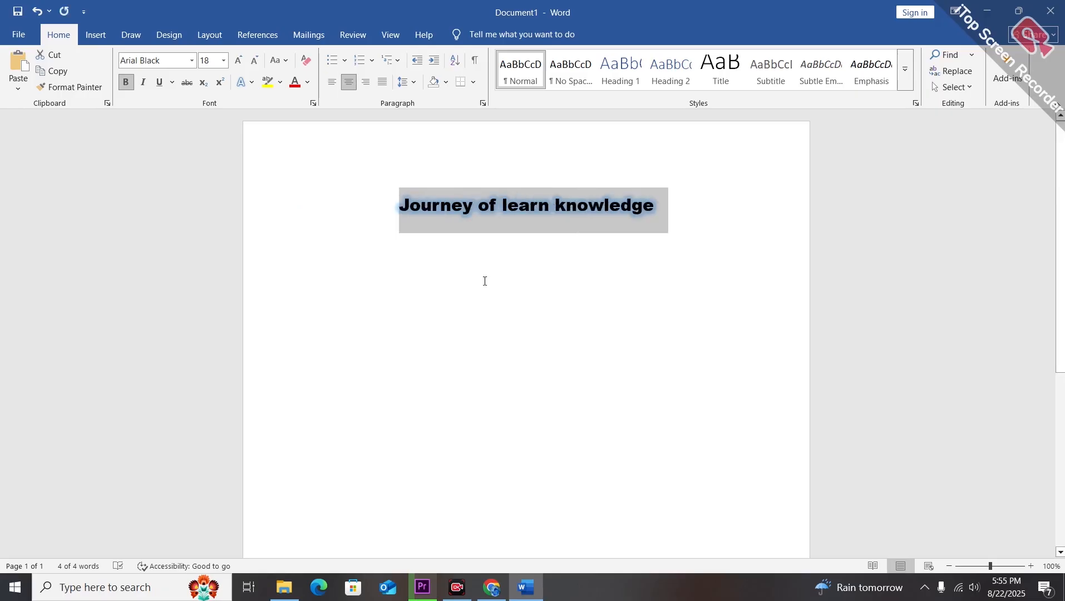
Generate one paragraph of sample text below the heading by entering =rand(1).
{"action": "left_click", "coordinate": [520, 335]}
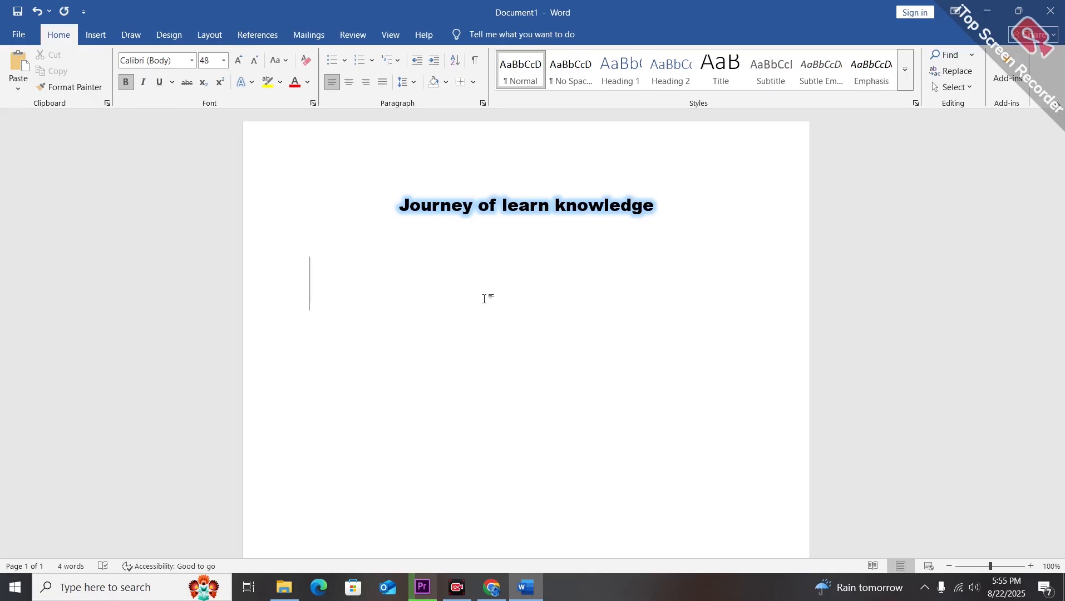
{"action": "type", "text": "=rand"}
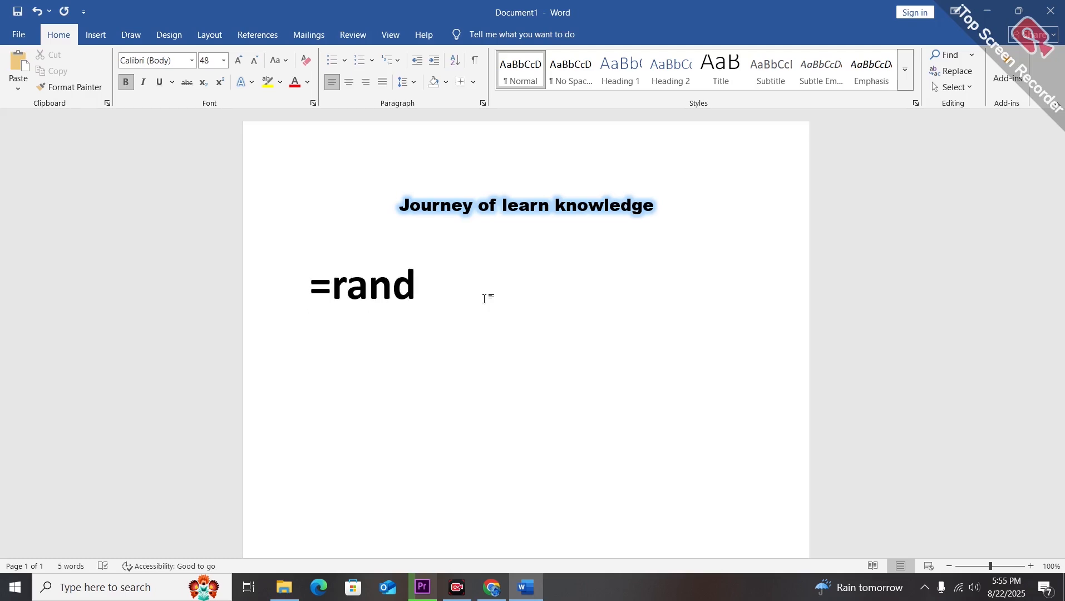
{"action": "type", "text": "()"}
{"action": "key", "text": "Left"}
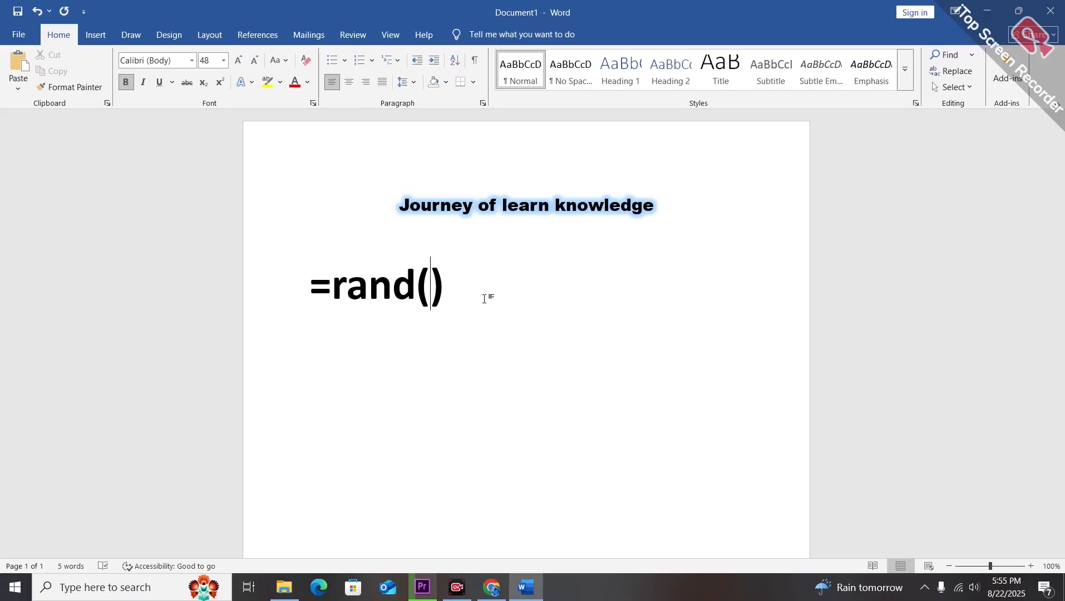
{"action": "type", "text": "1"}
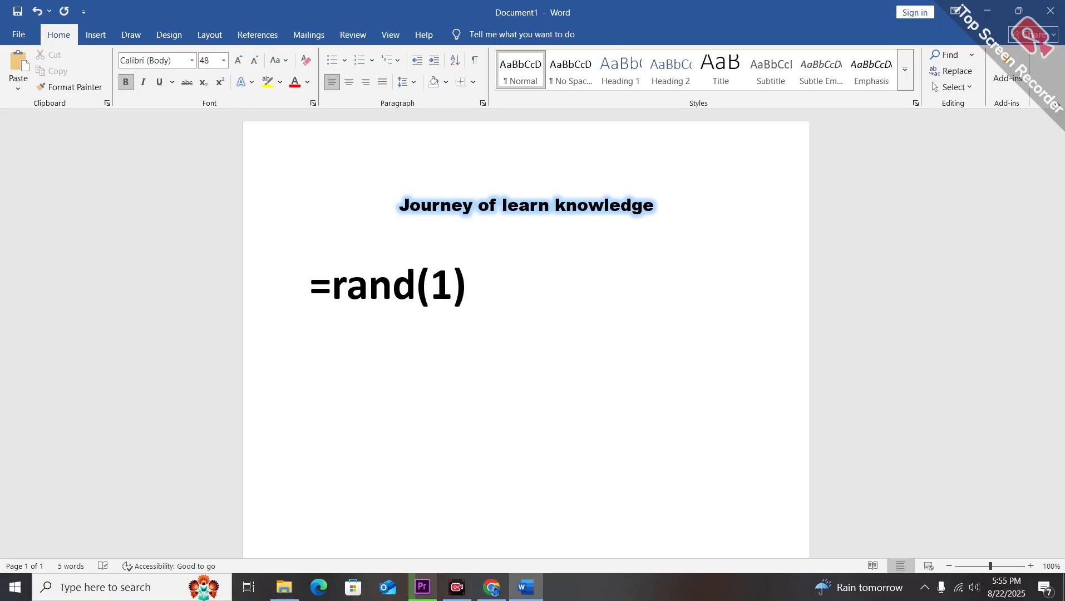
{"action": "key", "text": "Return"}
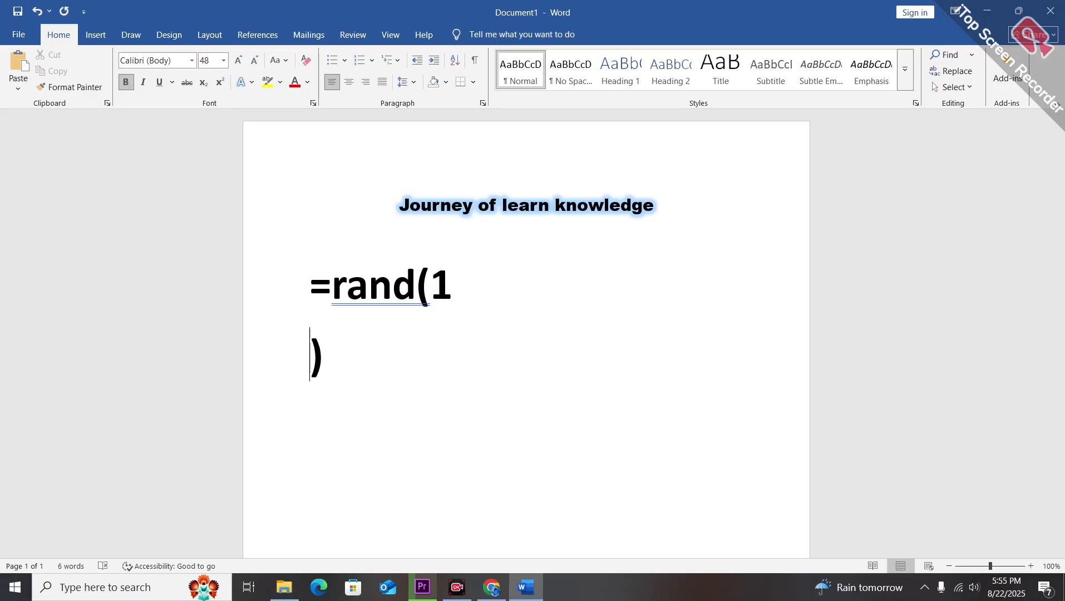
{"action": "key", "text": "BackSpace"}
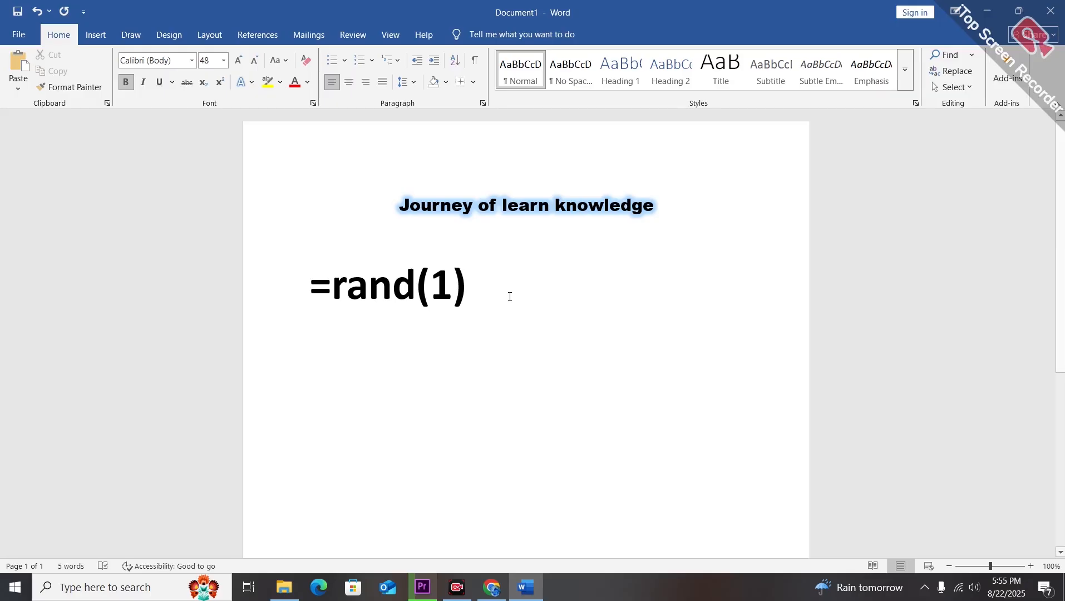
{"action": "key", "text": "Return"}
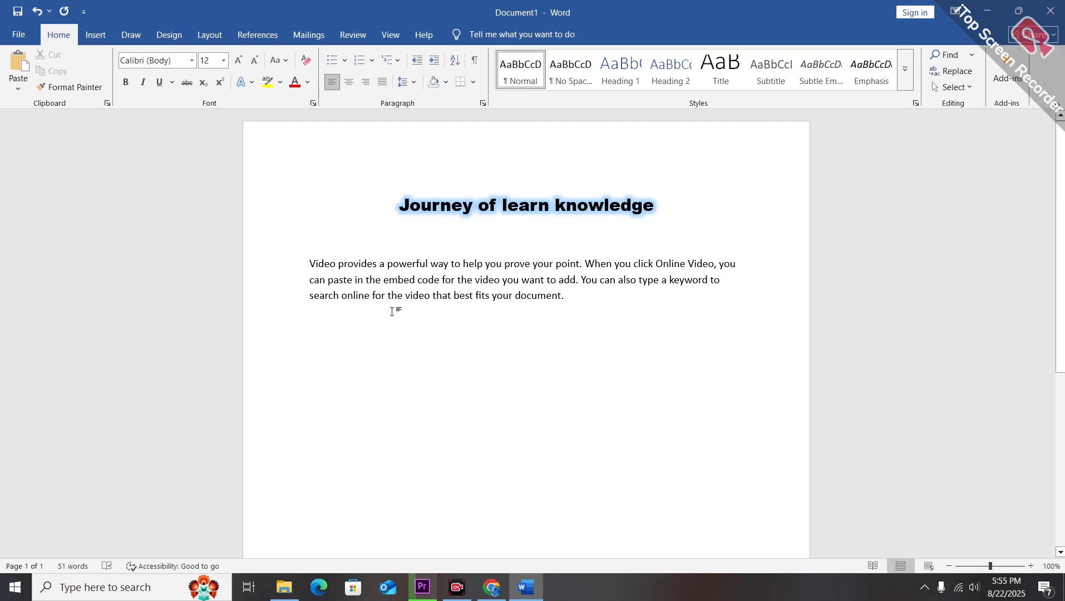
Generate two more paragraphs of sample text by entering =rand(2).
{"action": "type", "text": "=ra"}
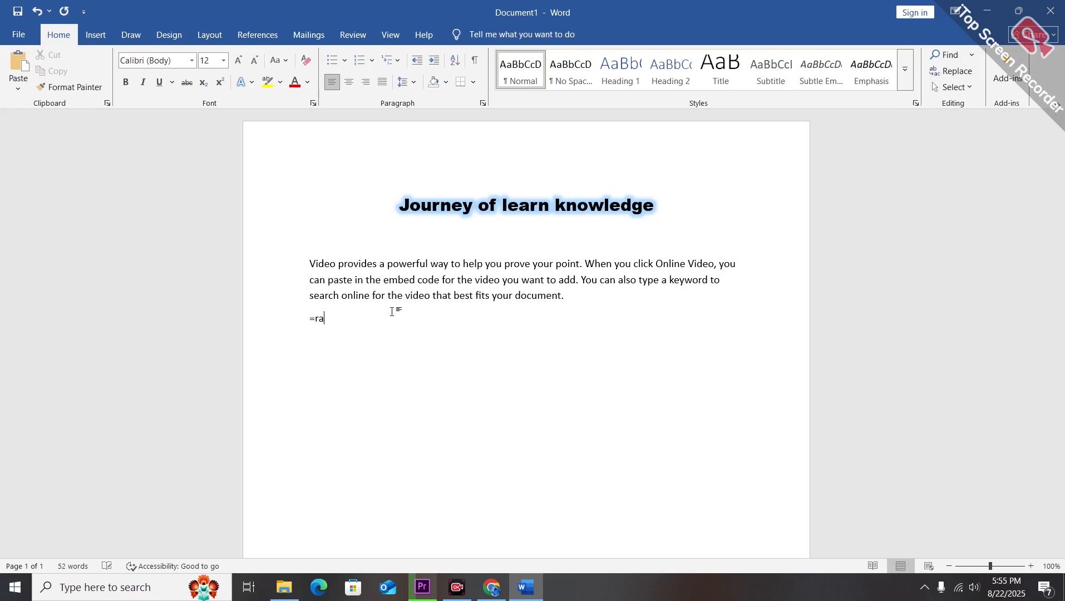
{"action": "type", "text": "nd()"}
{"action": "type", "text": "2"}
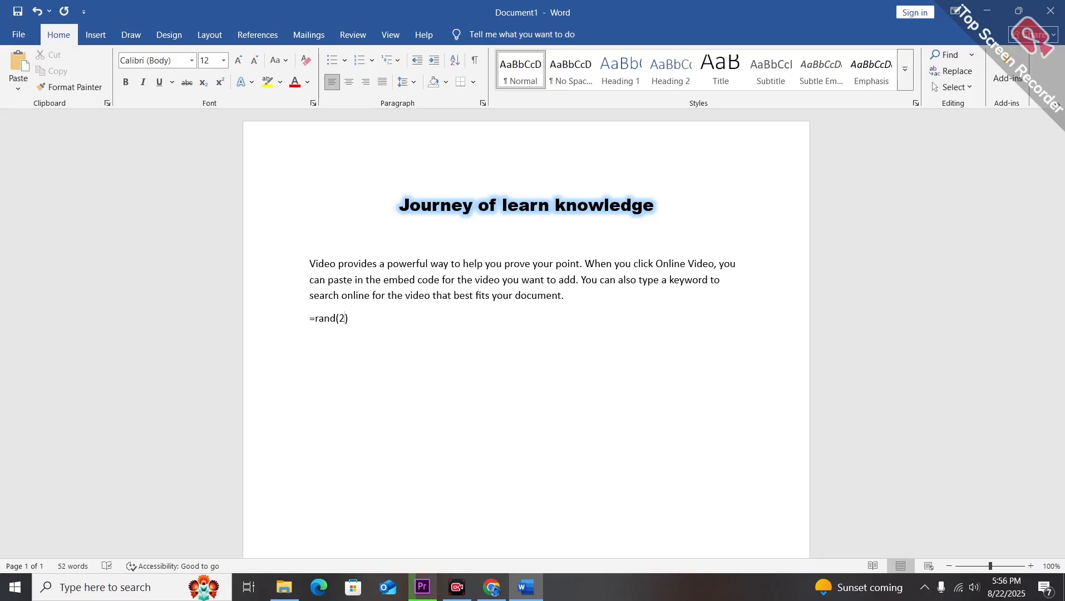
{"action": "key", "text": "Return"}
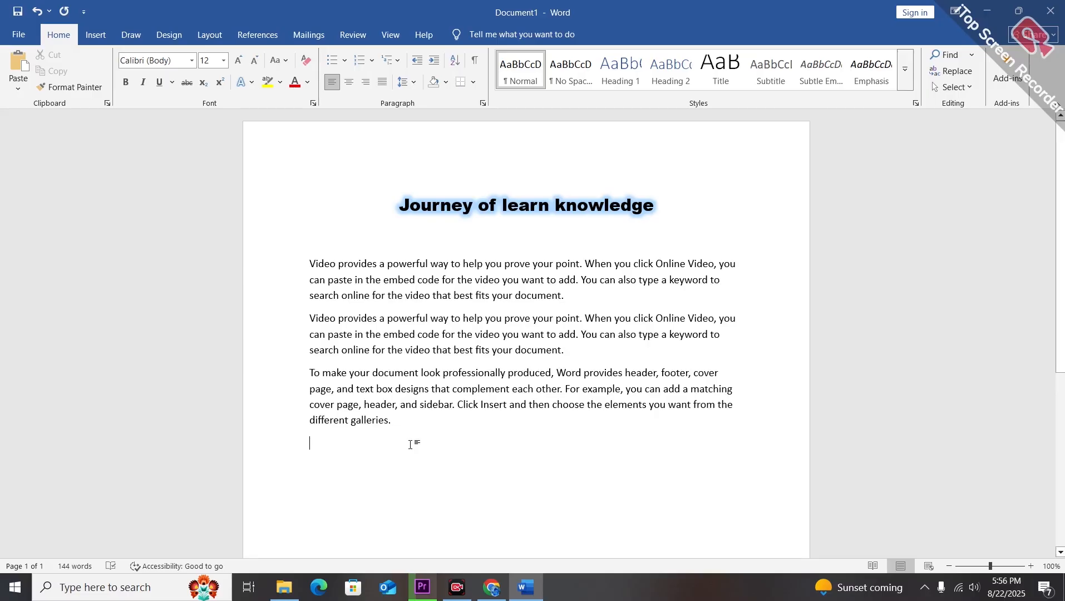
Generate one paragraph of two sentences by entering =rand(1,2).
{"action": "type", "text": "="}
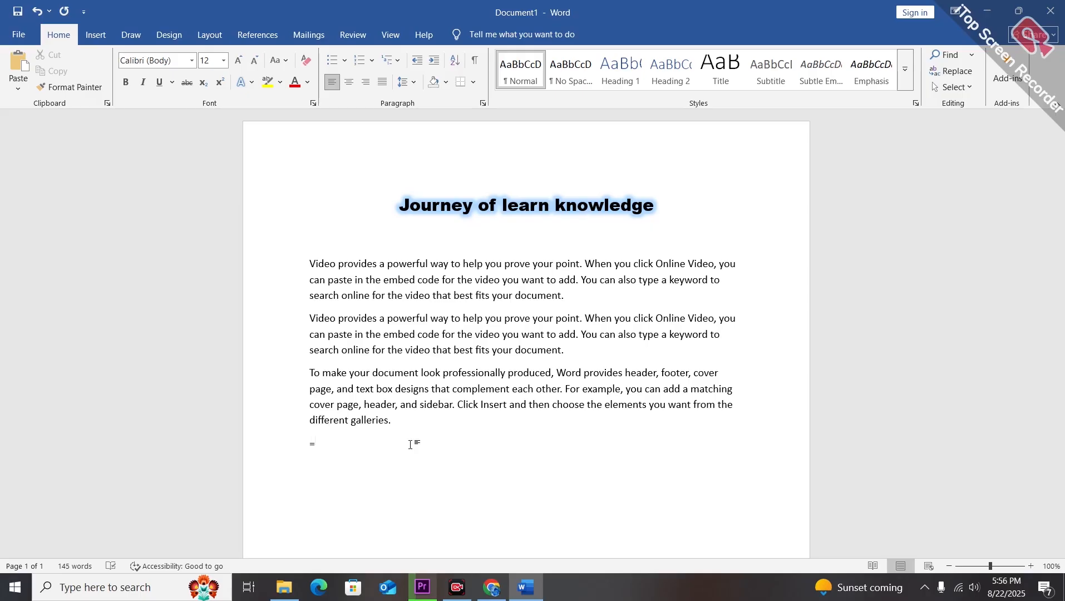
{"action": "type", "text": "Rand"}
{"action": "key", "text": "BackSpace"}
{"action": "key", "text": "BackSpace"}
{"action": "key", "text": "BackSpace"}
{"action": "key", "text": "BackSpace"}
{"action": "type", "text": "rand("}
{"action": "type", "text": "1,2"}
{"action": "key", "text": "Return"}
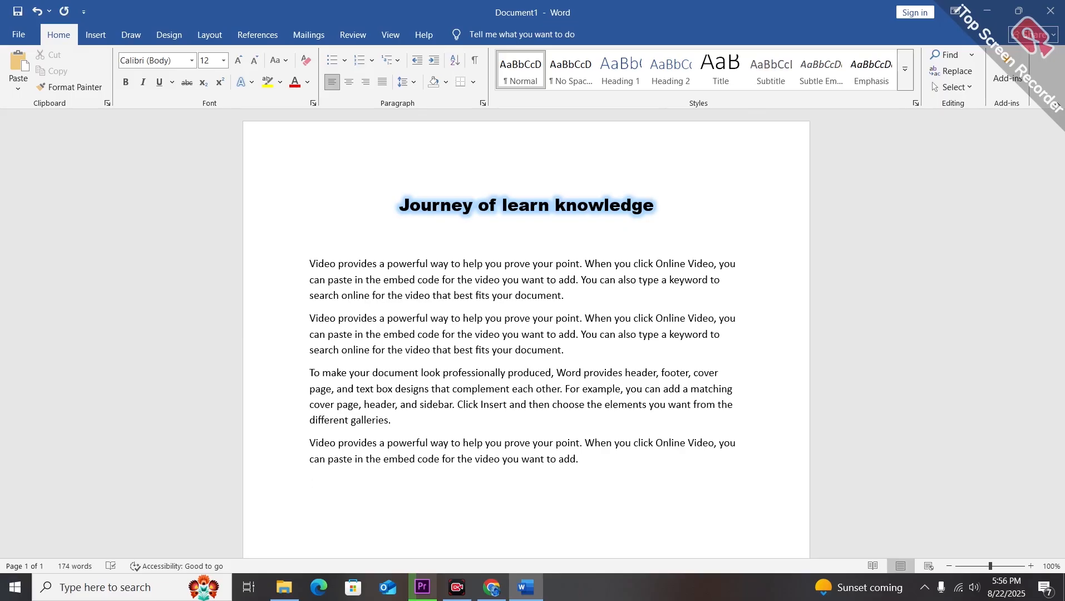
Generate one paragraph of nine sentences by entering =rand(1,9).
{"action": "type", "text": "="}
{"action": "type", "text": "ra"}
{"action": "type", "text": "nd"}
{"action": "type", "text": "()"}
{"action": "type", "text": "1"}
{"action": "type", "text": ","}
{"action": "type", "text": "1"}
{"action": "key", "text": "BackSpace"}
{"action": "type", "text": "9"}
{"action": "key", "text": "Return"}
{"action": "key", "text": "BackSpace"}
{"action": "key", "text": "Return"}
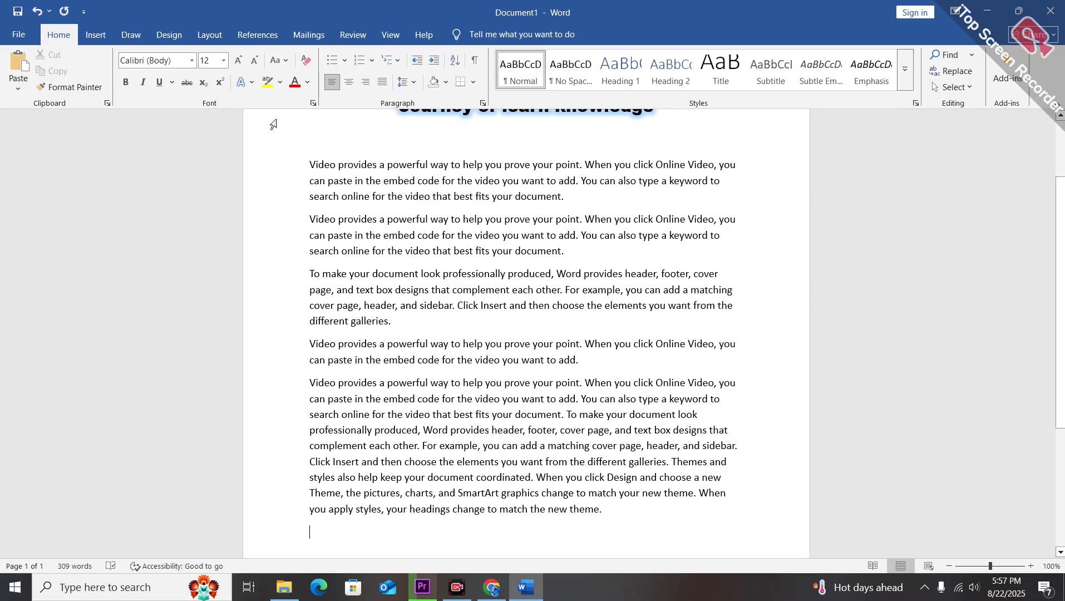
Highlight the words a powerful in the fourth paragraph in yellow.
{"action": "left_click", "coordinate": [282, 87]}
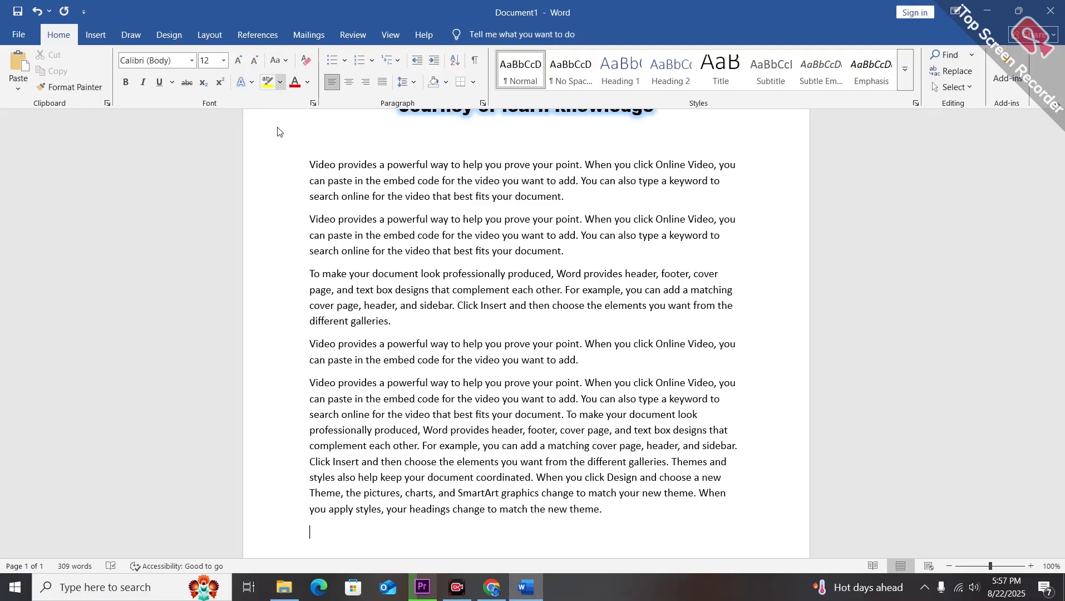
{"action": "left_click", "coordinate": [302, 186]}
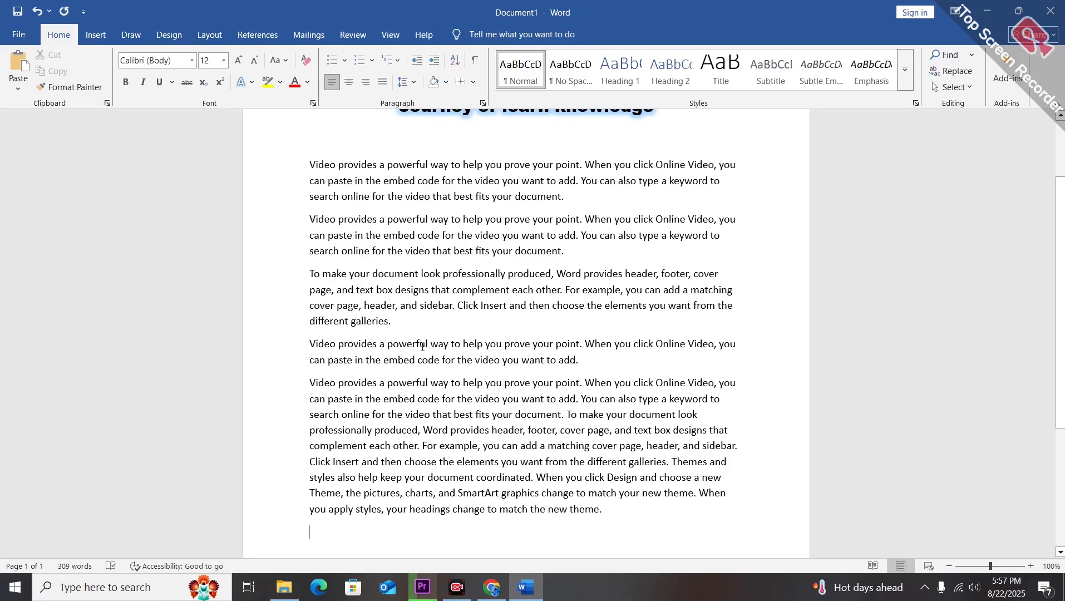
{"action": "left_click_drag", "start_coordinate": [423, 347], "coordinate": [380, 345]}
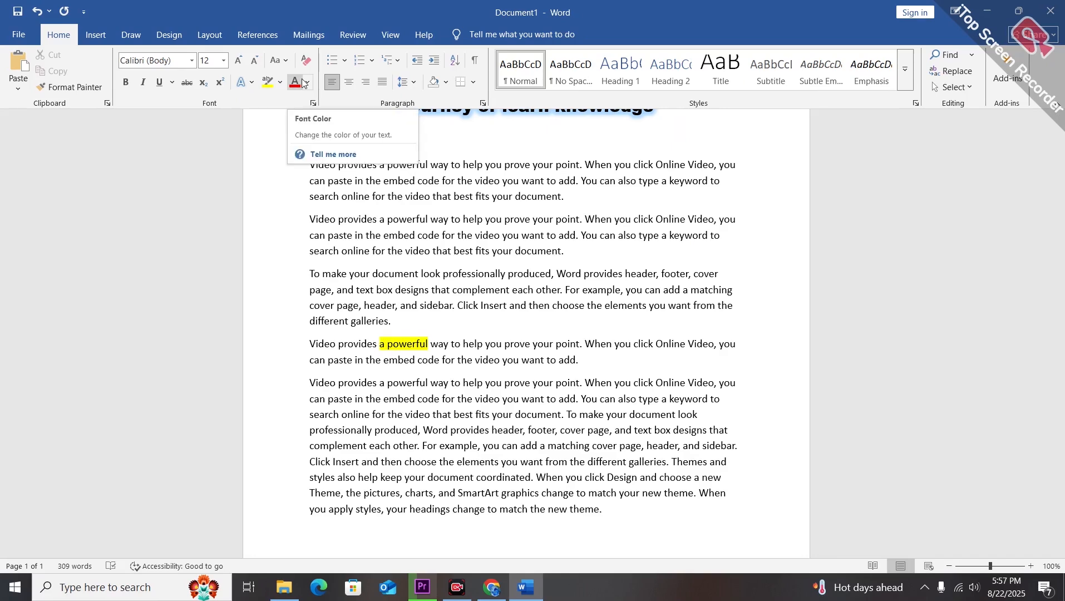
Color the first paragraph's text green.
{"action": "left_click", "coordinate": [306, 82]}
{"action": "left_click", "coordinate": [268, 170]}
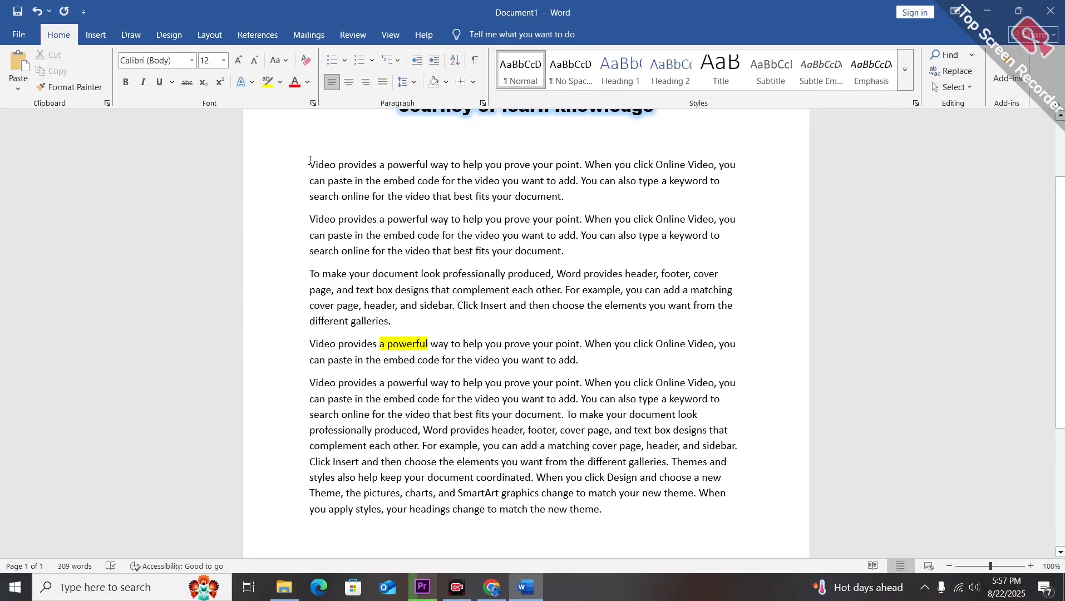
{"action": "triple_click", "coordinate": [310, 164]}
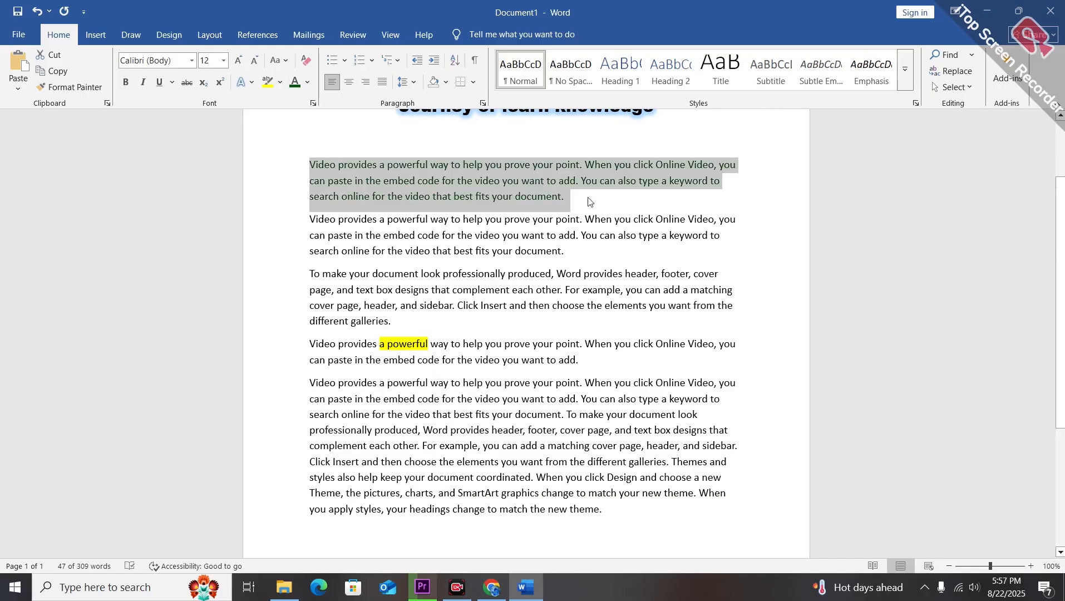
{"action": "left_click", "coordinate": [589, 202]}
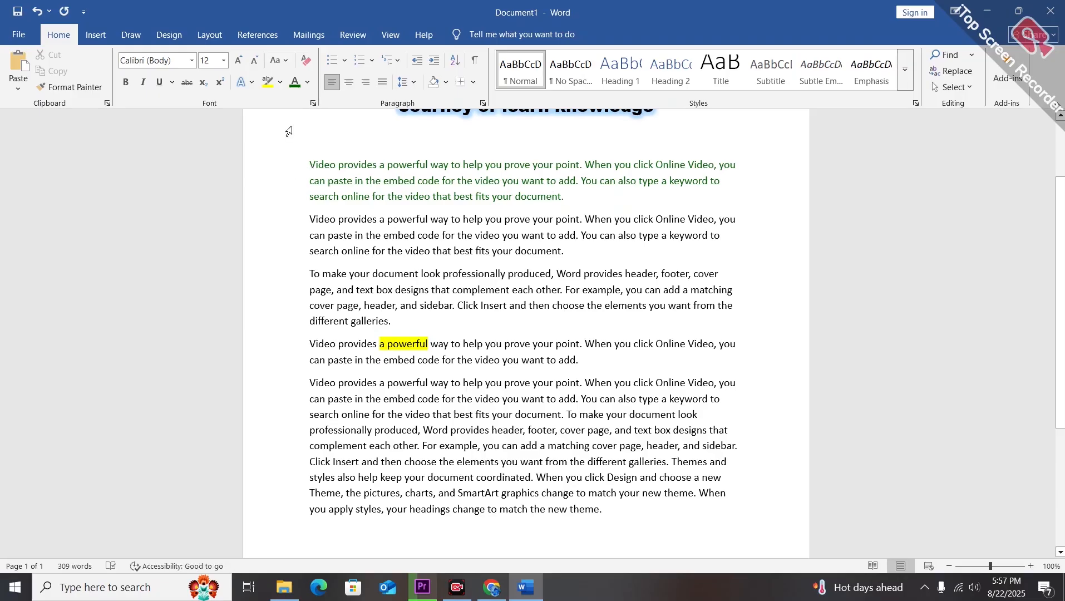
Apply the green font color to the first two paragraphs.
{"action": "left_click", "coordinate": [440, 325]}
{"action": "key", "text": "ctrl+Home"}
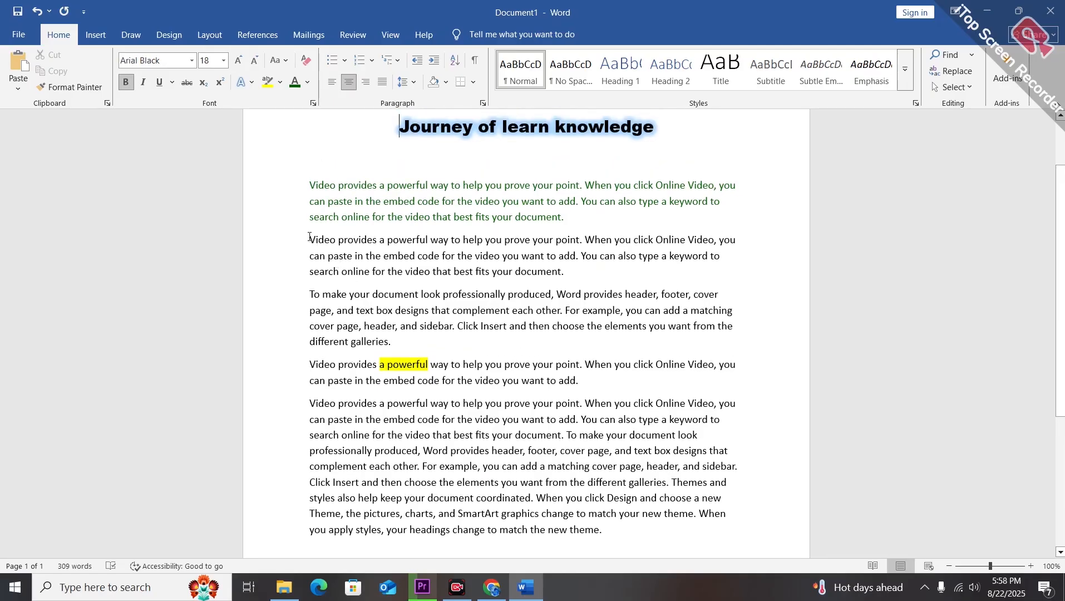
{"action": "left_click_drag", "start_coordinate": [310, 238], "coordinate": [561, 272]}
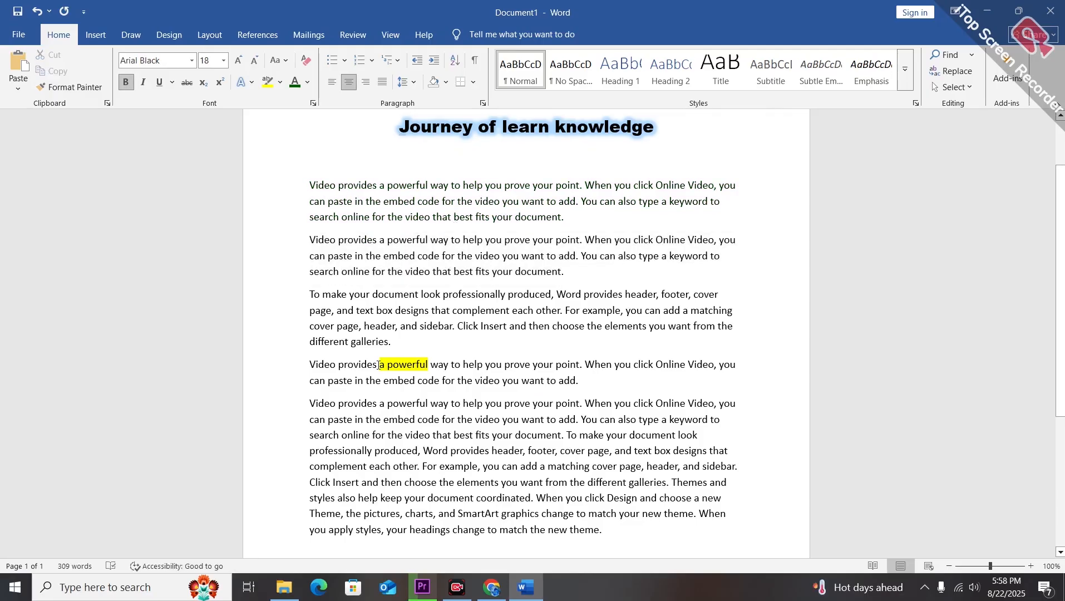
{"action": "left_click_drag", "start_coordinate": [429, 366], "coordinate": [339, 366]}
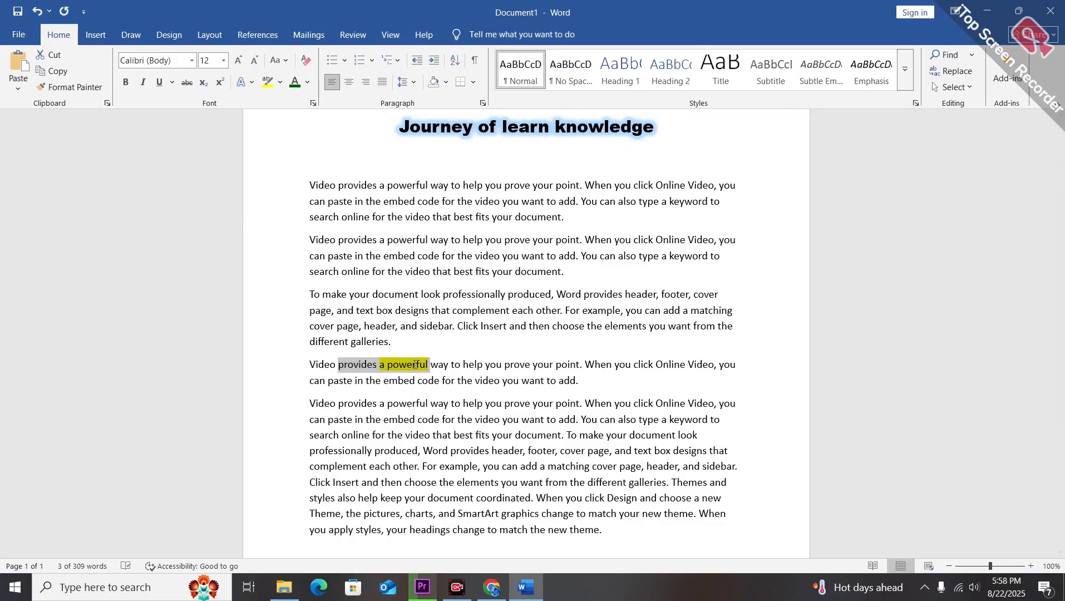
{"action": "left_click", "coordinate": [462, 346]}
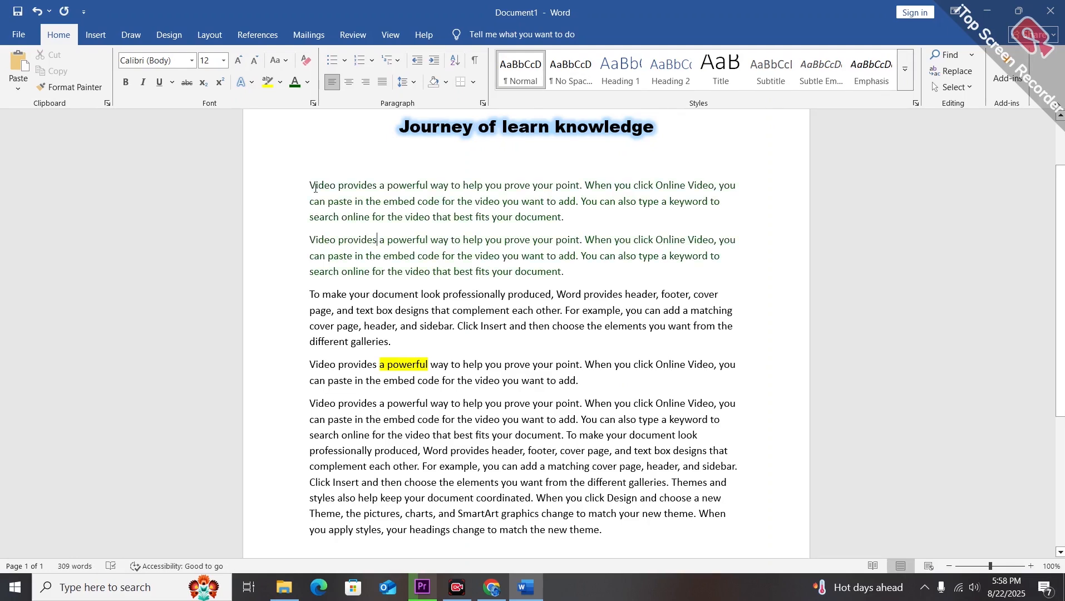
Clear all formatting from the first two paragraphs.
{"action": "left_click_drag", "start_coordinate": [316, 189], "coordinate": [566, 272]}
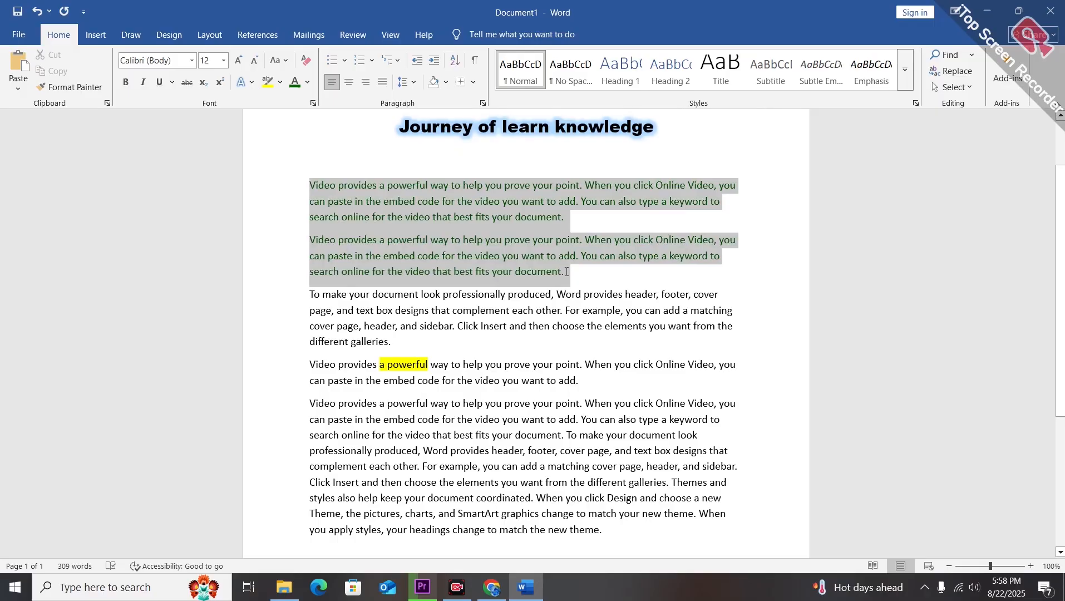
{"action": "left_click", "coordinate": [306, 63]}
Remove the yellow highlight from the words a powerful in the fourth paragraph.
{"action": "left_click_drag", "start_coordinate": [427, 365], "coordinate": [392, 370]}
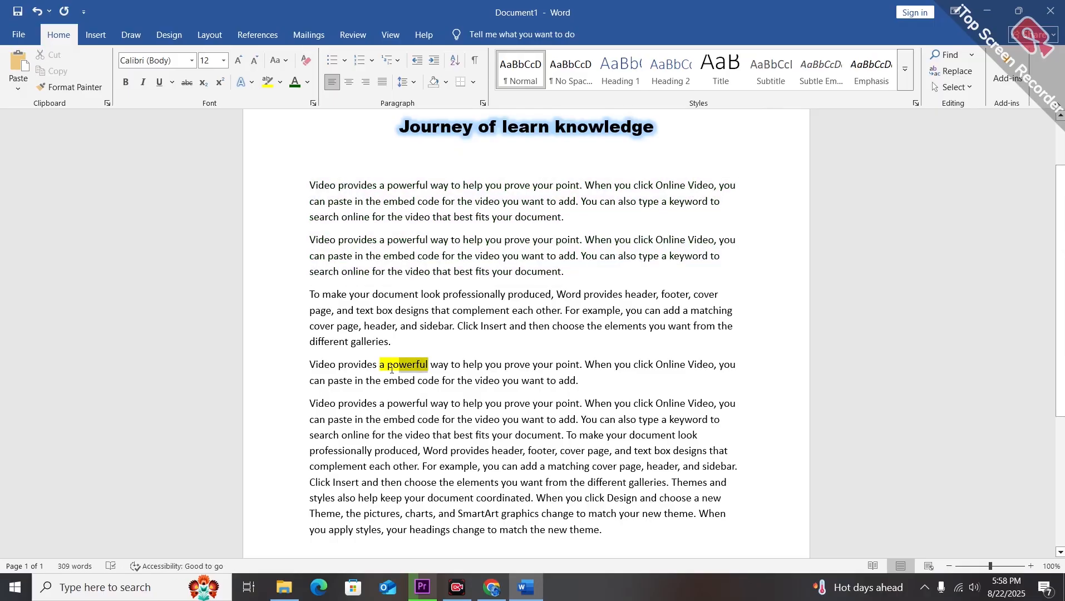
{"action": "left_click", "coordinate": [396, 388]}
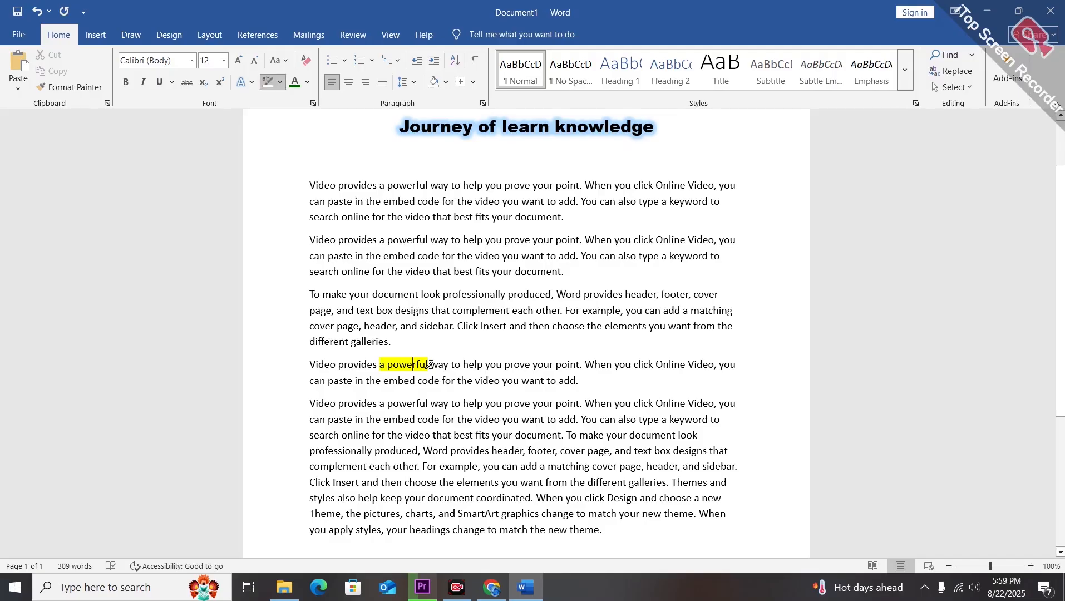
{"action": "left_click_drag", "start_coordinate": [431, 366], "coordinate": [379, 365]}
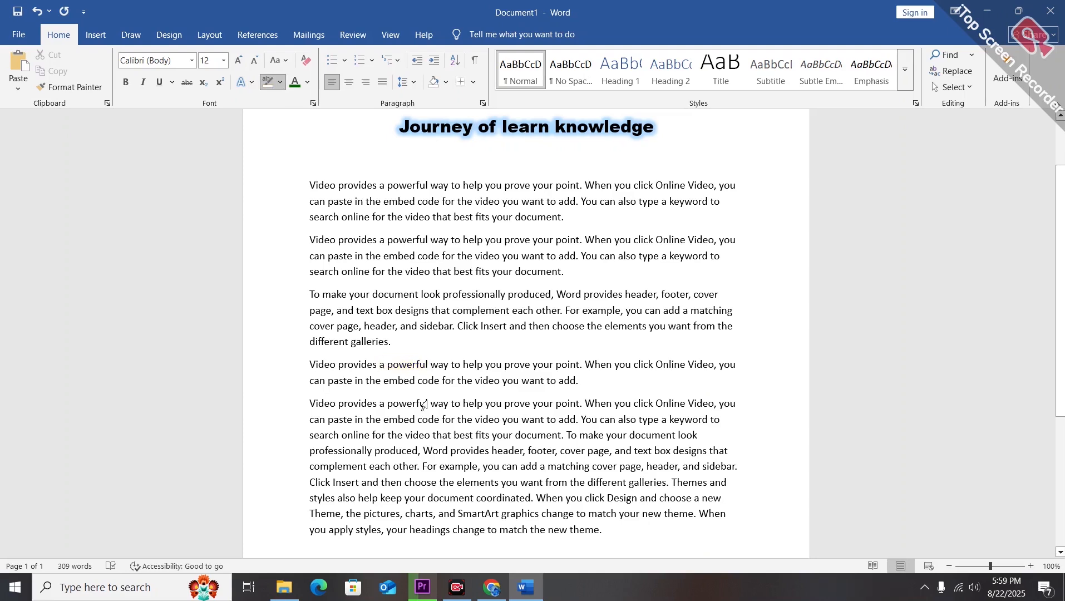
{"action": "left_click", "coordinate": [264, 82]}
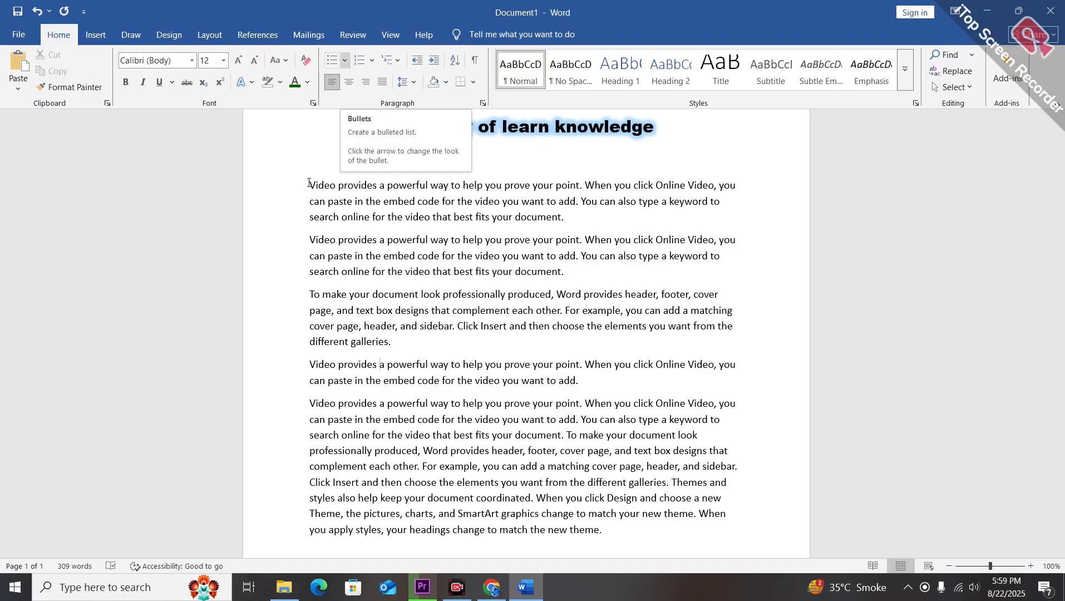
Apply bullets to the first paragraph and delete the empty bullet lines above it.
{"action": "left_click", "coordinate": [341, 63]}
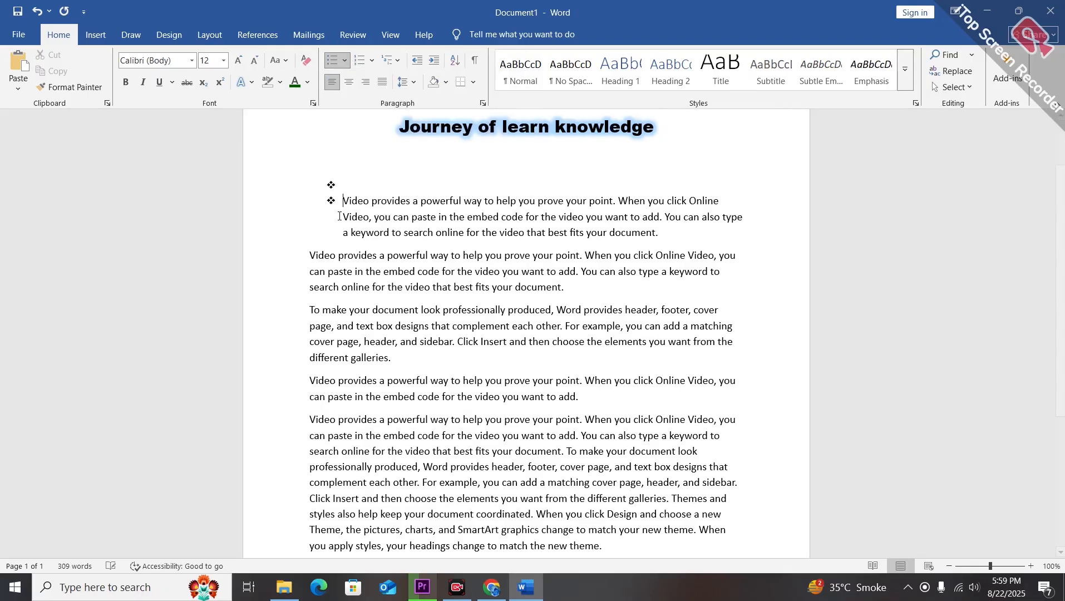
{"action": "key", "text": "Return"}
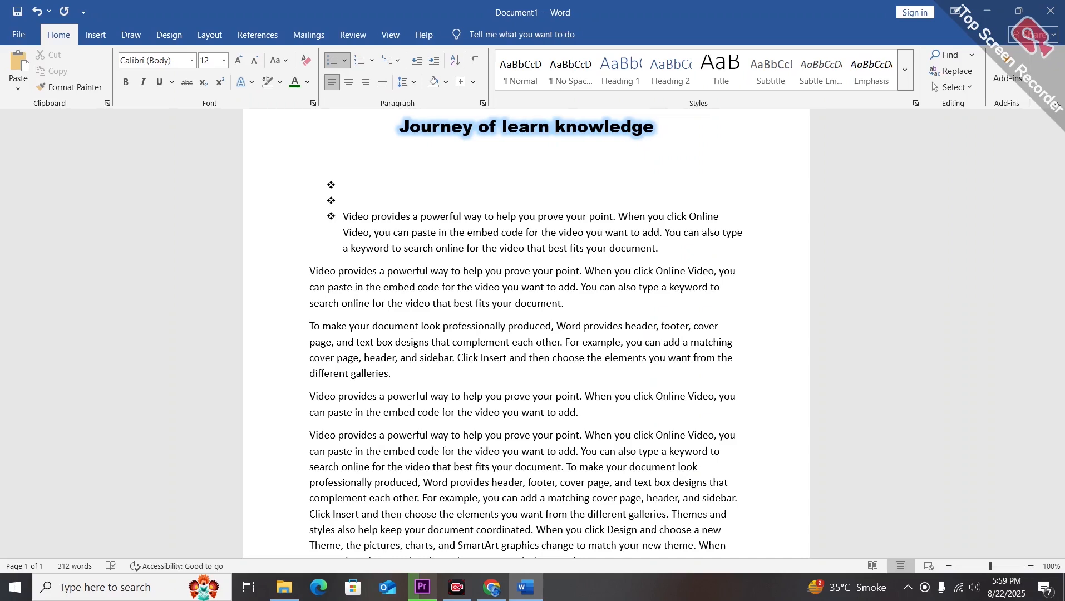
{"action": "key", "text": "BackSpace"}
{"action": "key", "text": "BackSpace"}
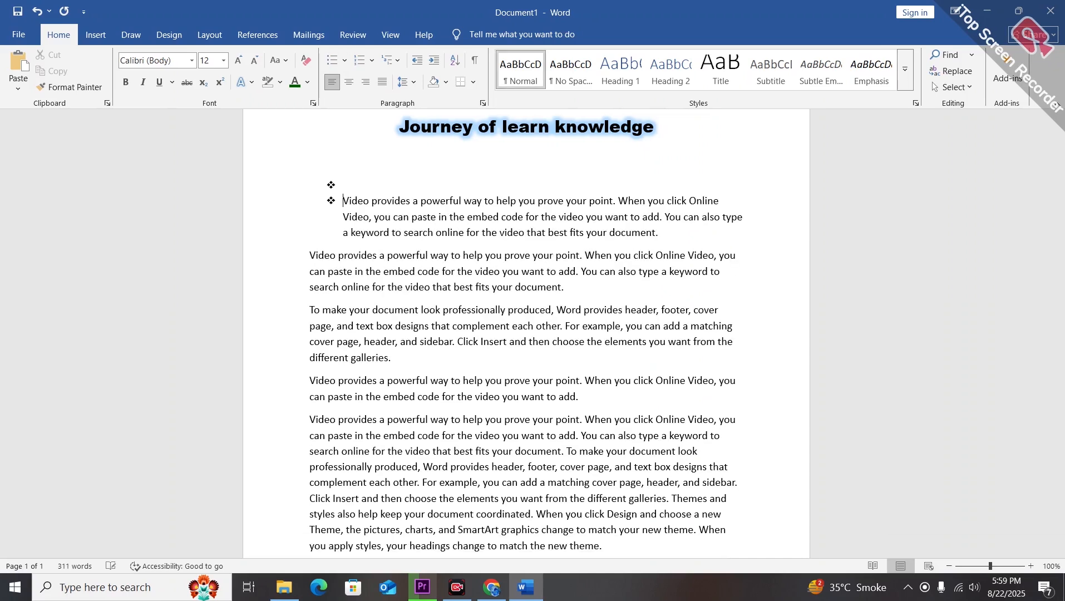
{"action": "key", "text": "BackSpace"}
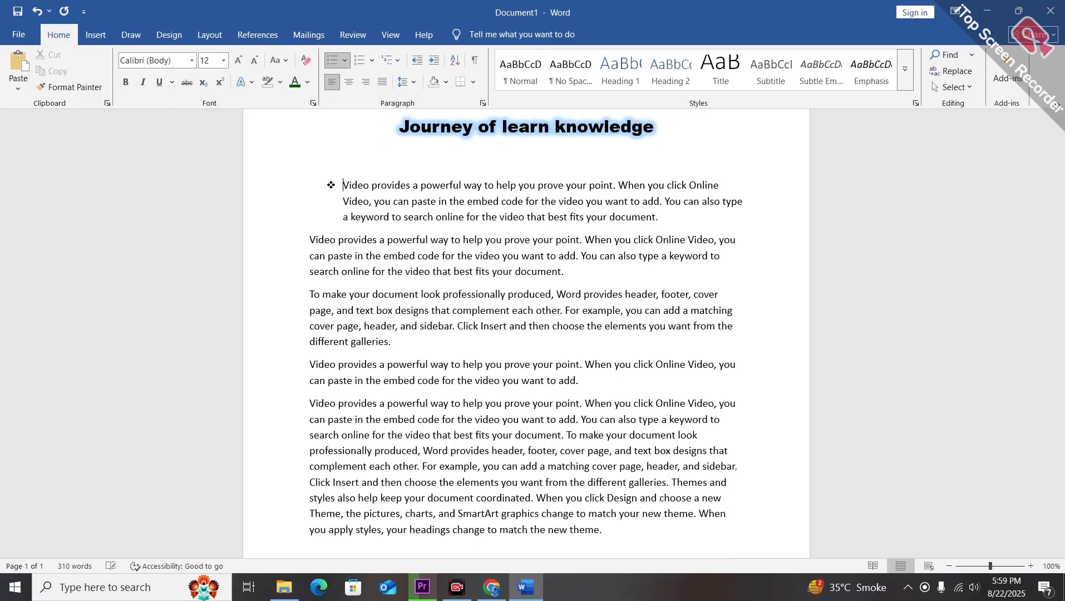
Add an empty bullet line after the first paragraph and a blank line before the second paragraph.
{"action": "left_click", "coordinate": [666, 217]}
{"action": "key", "text": "Return"}
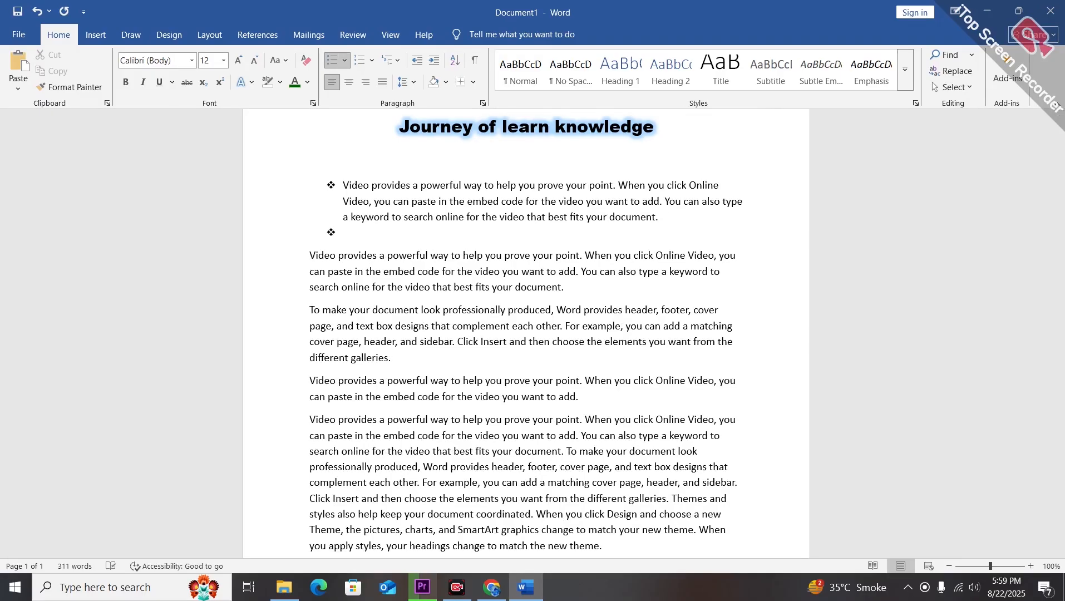
{"action": "left_click", "coordinate": [310, 255]}
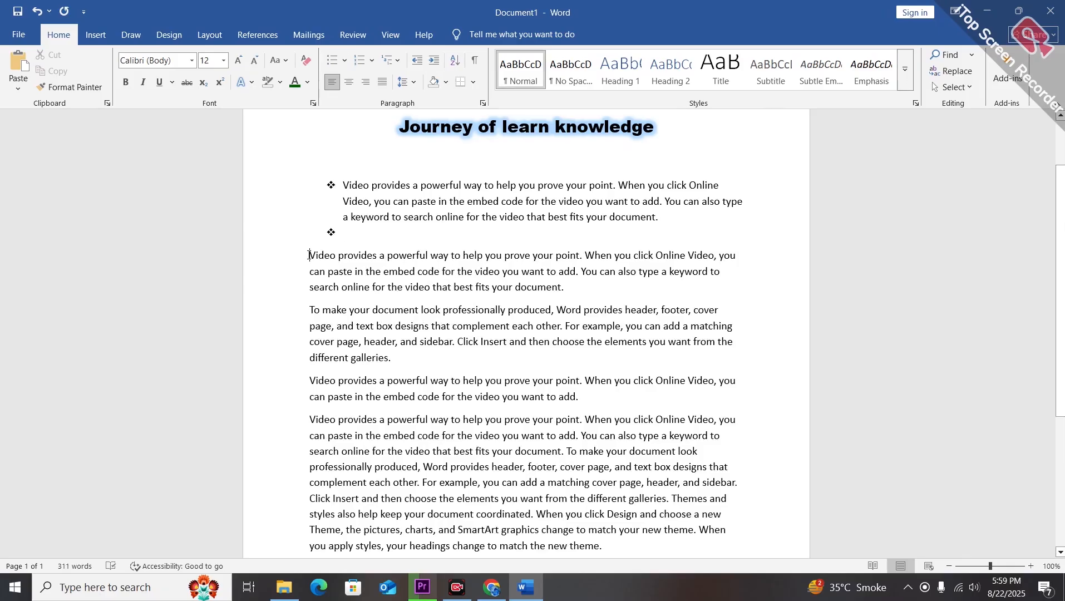
{"action": "key", "text": "Return"}
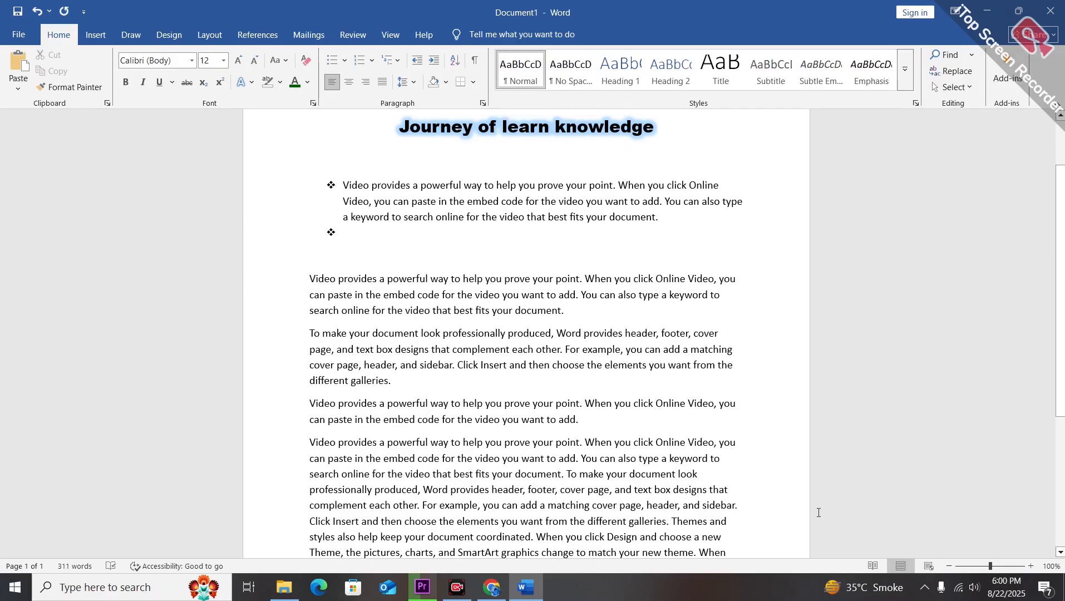
Number the second paragraph using the 1. 2. 3. numbering format.
{"action": "left_click", "coordinate": [363, 64]}
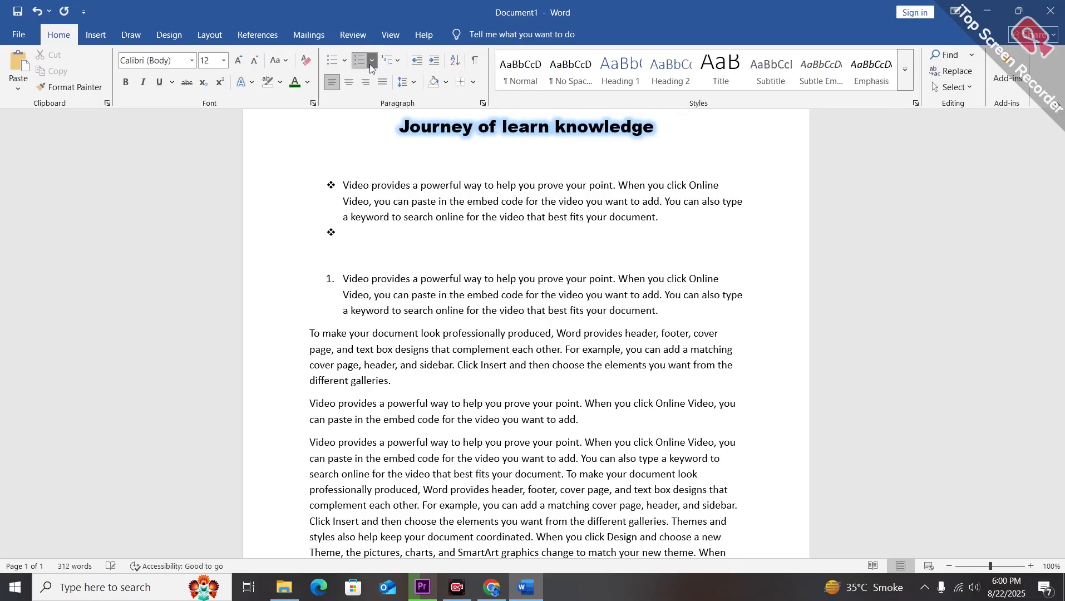
{"action": "left_click", "coordinate": [372, 61]}
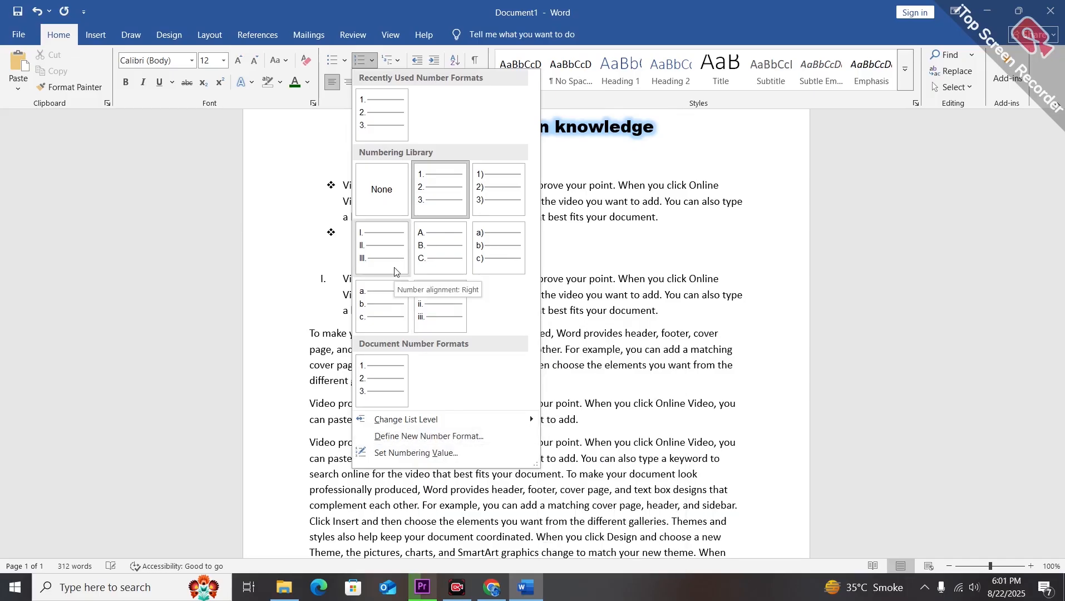
{"action": "left_click", "coordinate": [435, 208]}
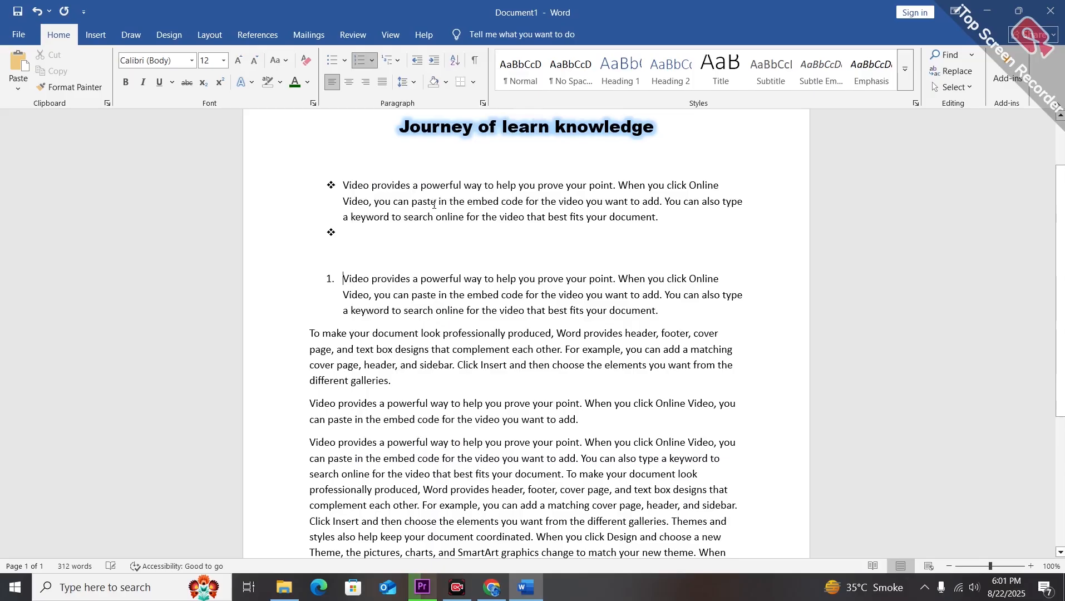
Apply the bulleted multilevel list style to the second paragraph.
{"action": "left_click", "coordinate": [396, 66]}
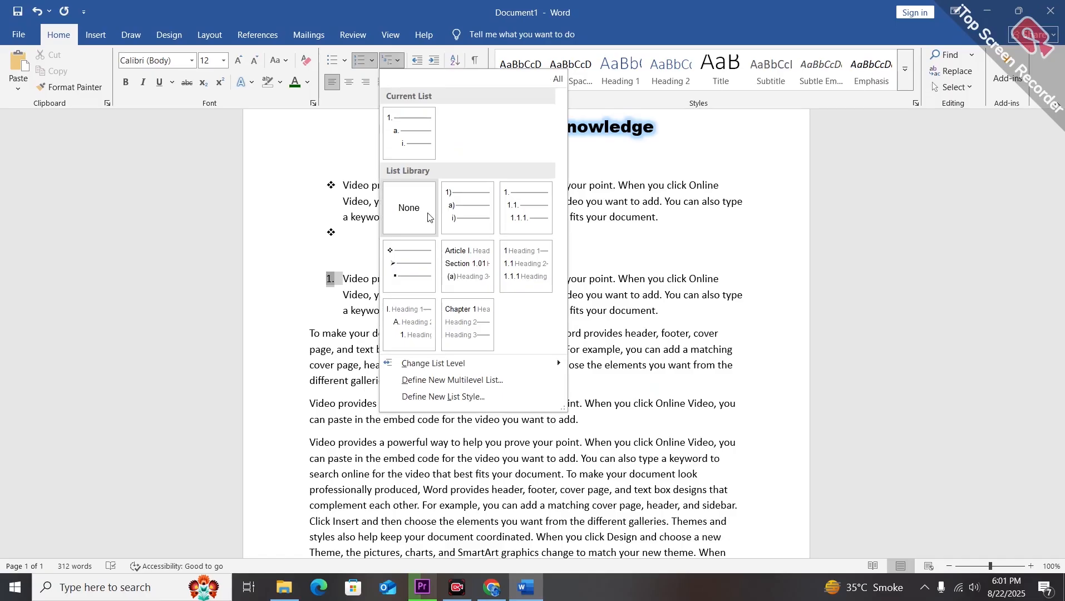
{"action": "mouse_move", "coordinate": [409, 261]}
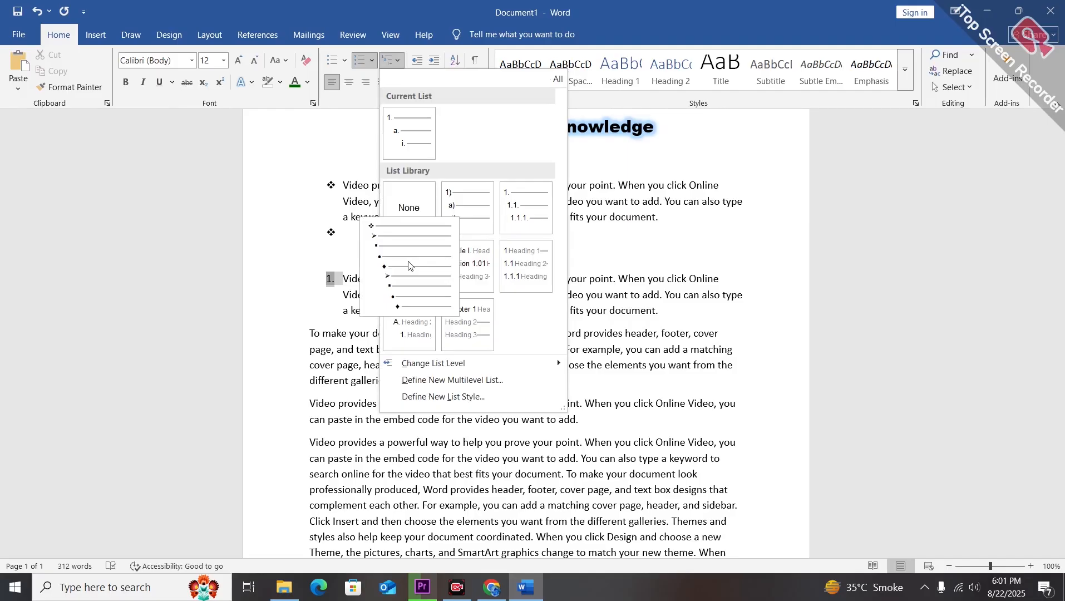
{"action": "left_click", "coordinate": [409, 265]}
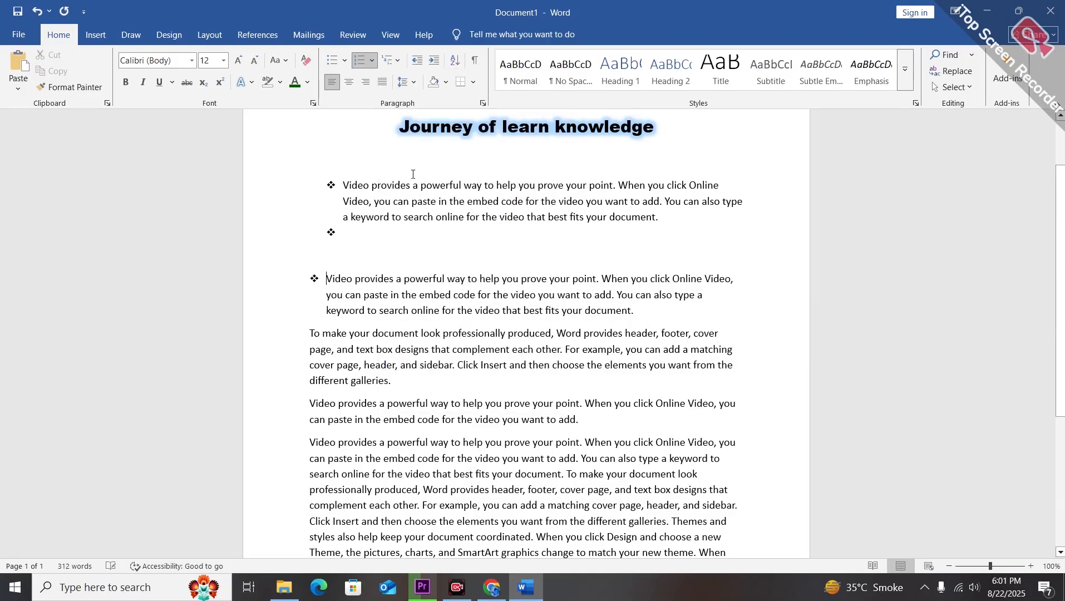
Apply numbering to the third paragraph.
{"action": "key", "text": "ctrl+Down"}
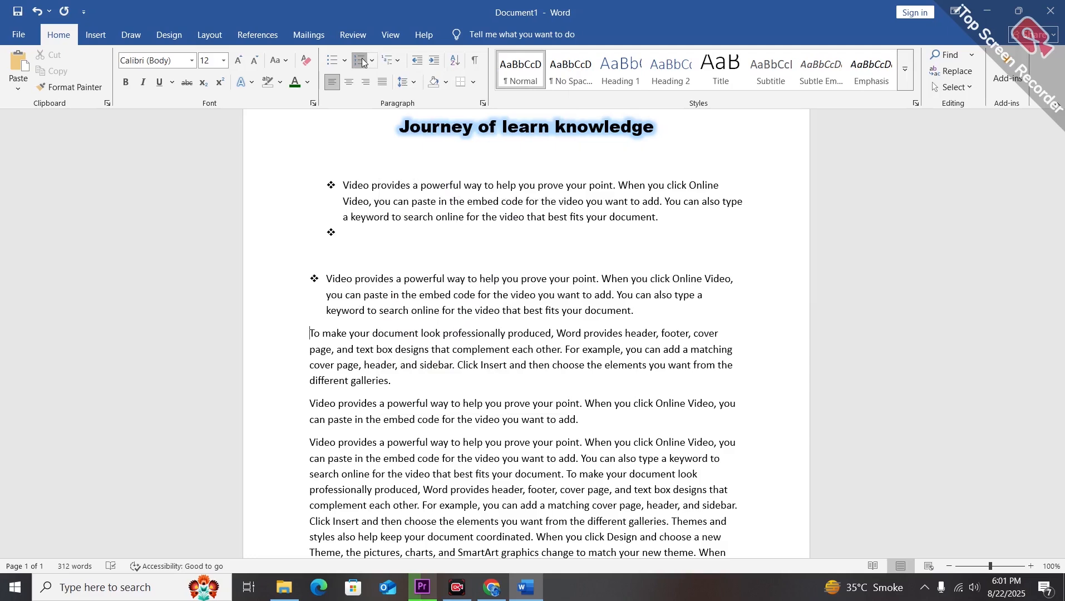
{"action": "left_click", "coordinate": [362, 60]}
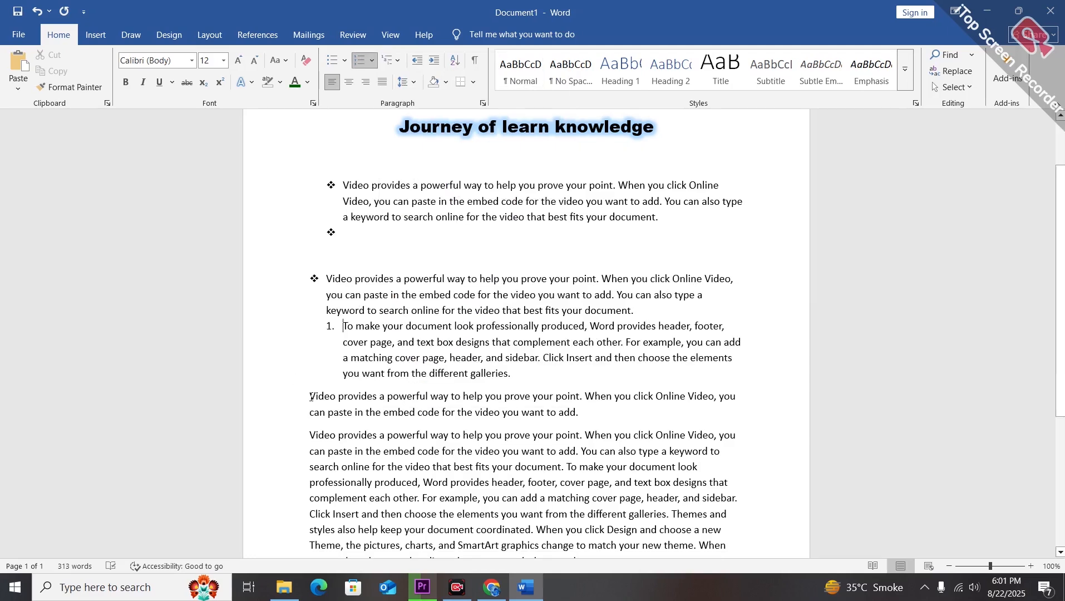
Apply the Article/Section multilevel list style to the fourth paragraph.
{"action": "left_click", "coordinate": [312, 396]}
{"action": "left_click", "coordinate": [392, 60]}
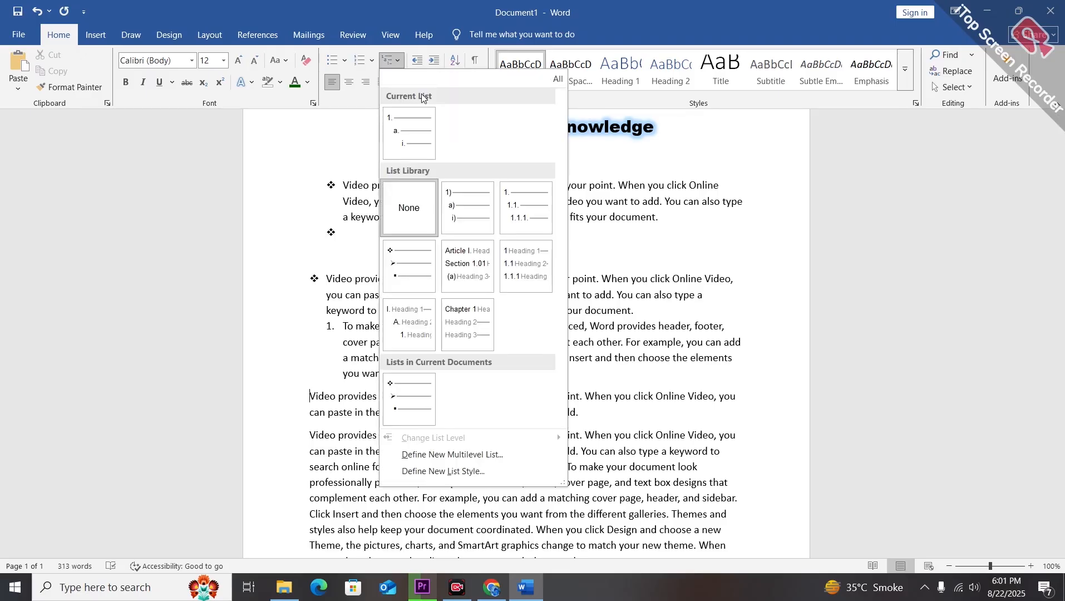
{"action": "mouse_move", "coordinate": [416, 280]}
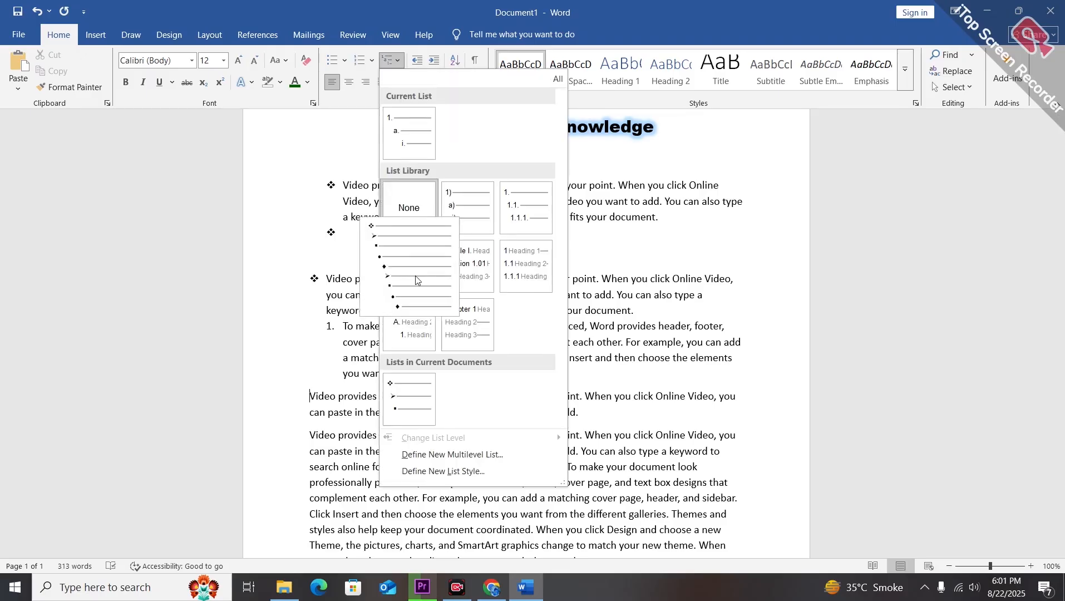
{"action": "left_click", "coordinate": [466, 273]}
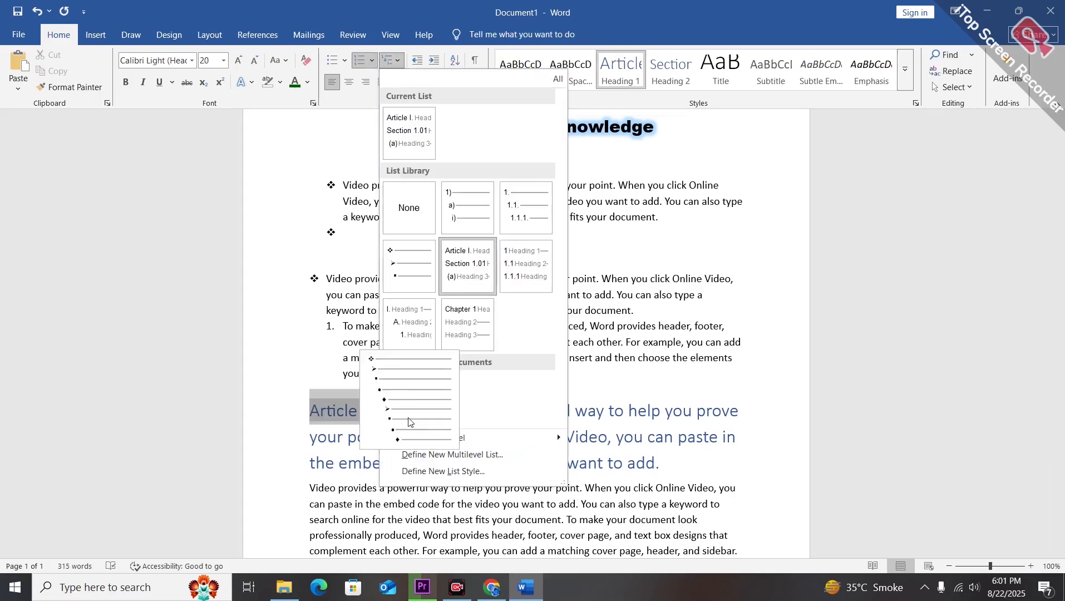
{"action": "left_click", "coordinate": [329, 148]}
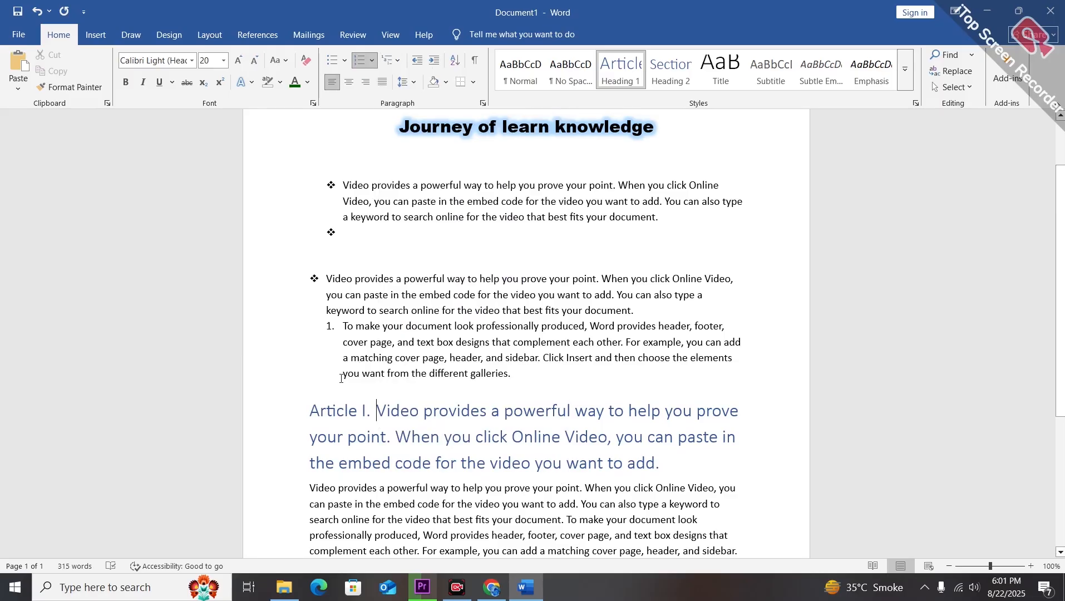
Justify the numbered third paragraph.
{"action": "left_click_drag", "start_coordinate": [341, 379], "coordinate": [515, 376]}
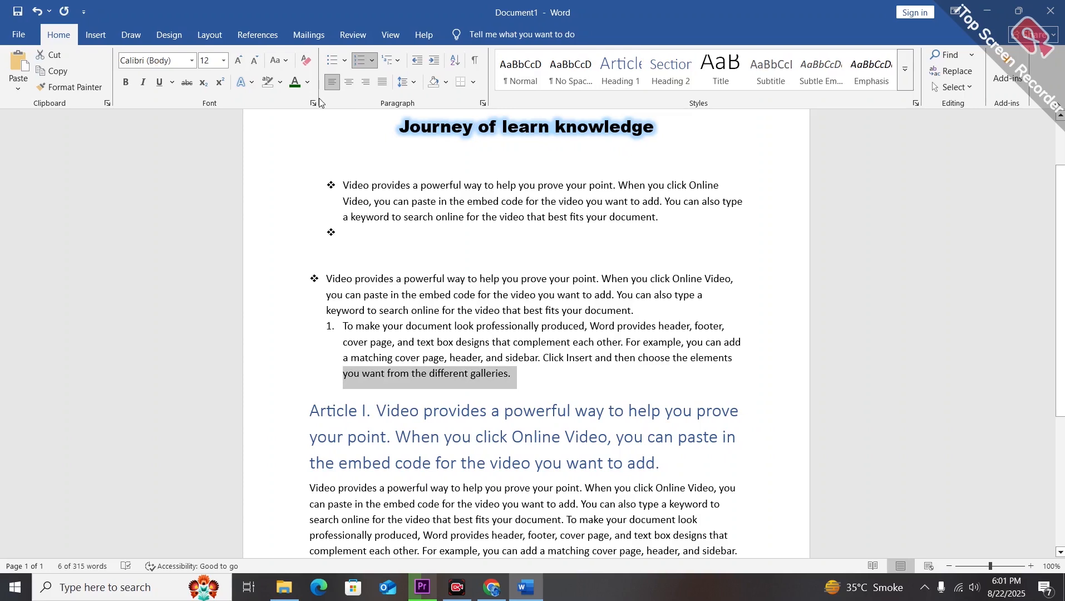
{"action": "key", "text": "ctrl+j"}
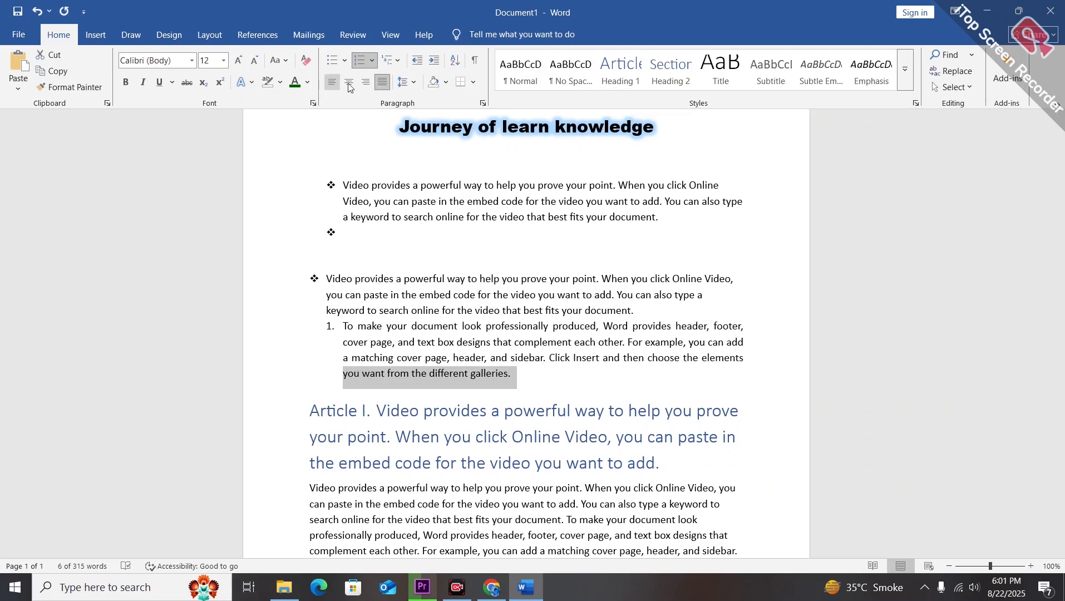
Try center, right and left alignment on the numbered paragraph before justifying it again.
{"action": "left_click", "coordinate": [349, 84]}
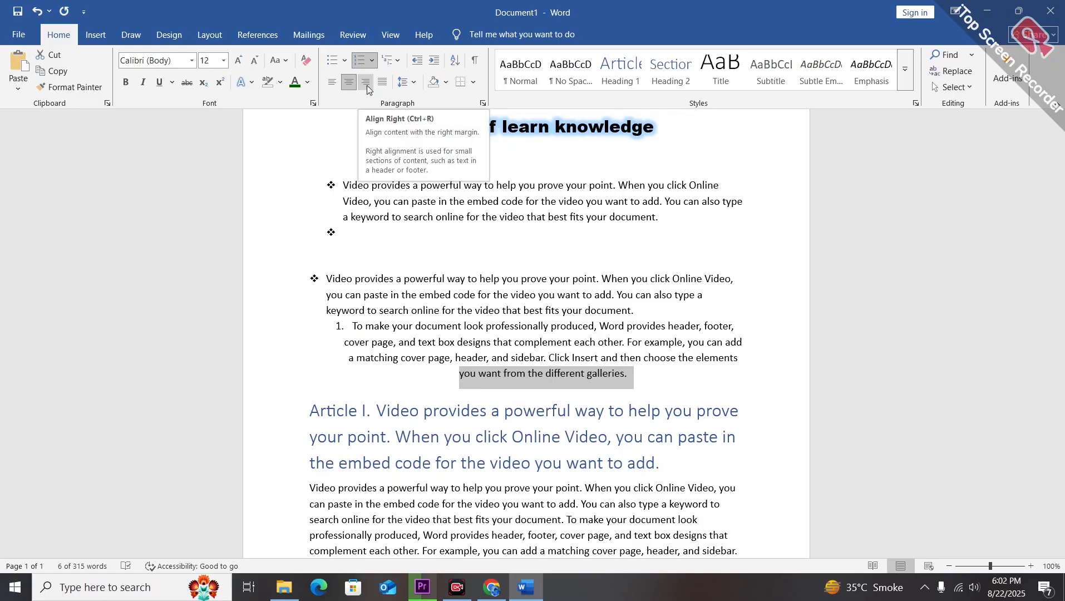
{"action": "left_click", "coordinate": [367, 84]}
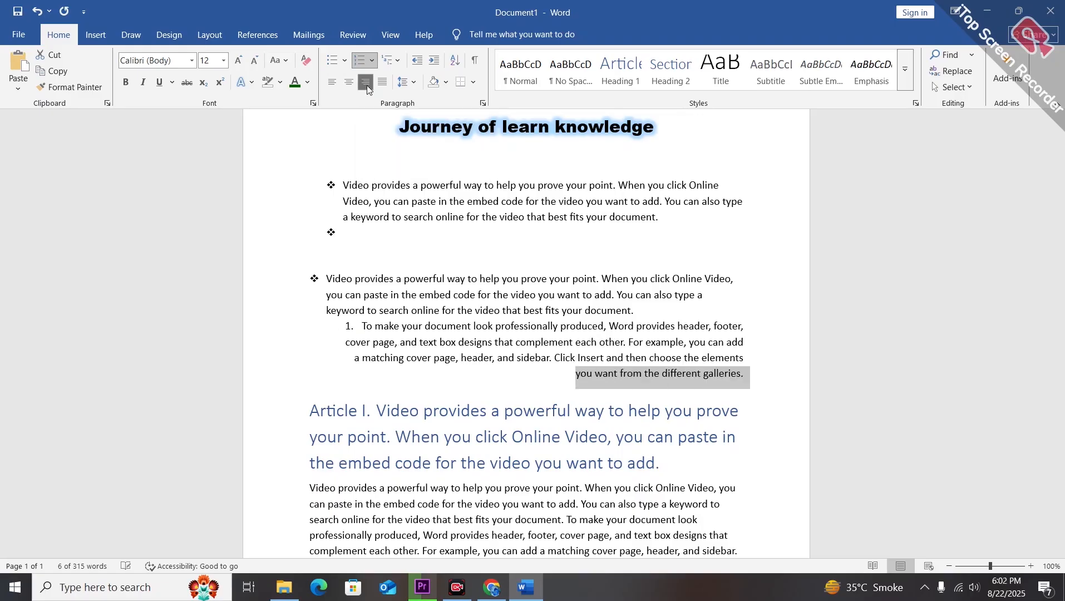
{"action": "left_click", "coordinate": [331, 85]}
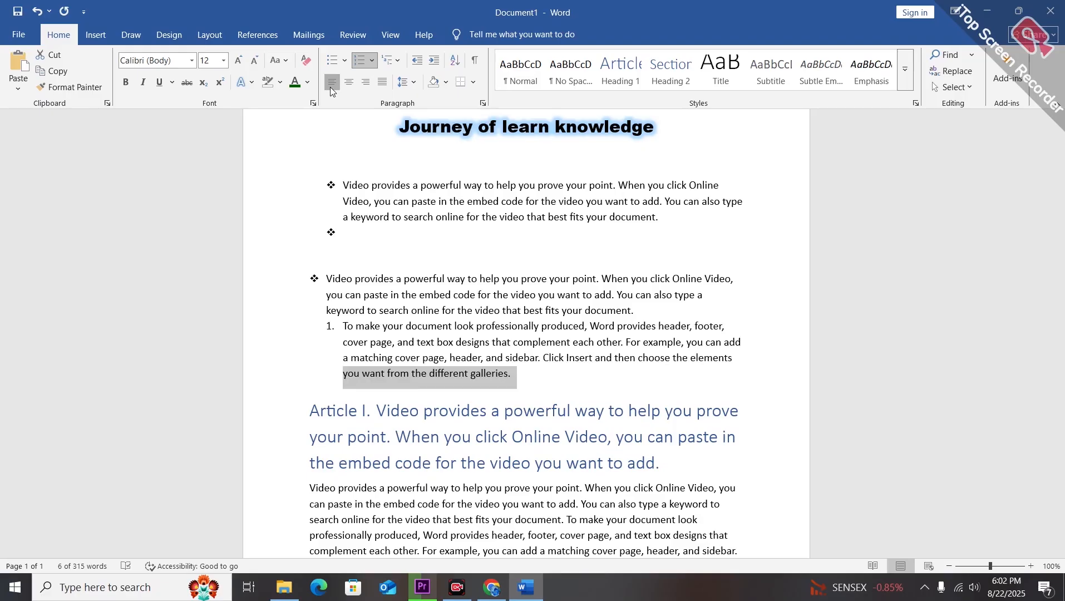
{"action": "left_click", "coordinate": [349, 83]}
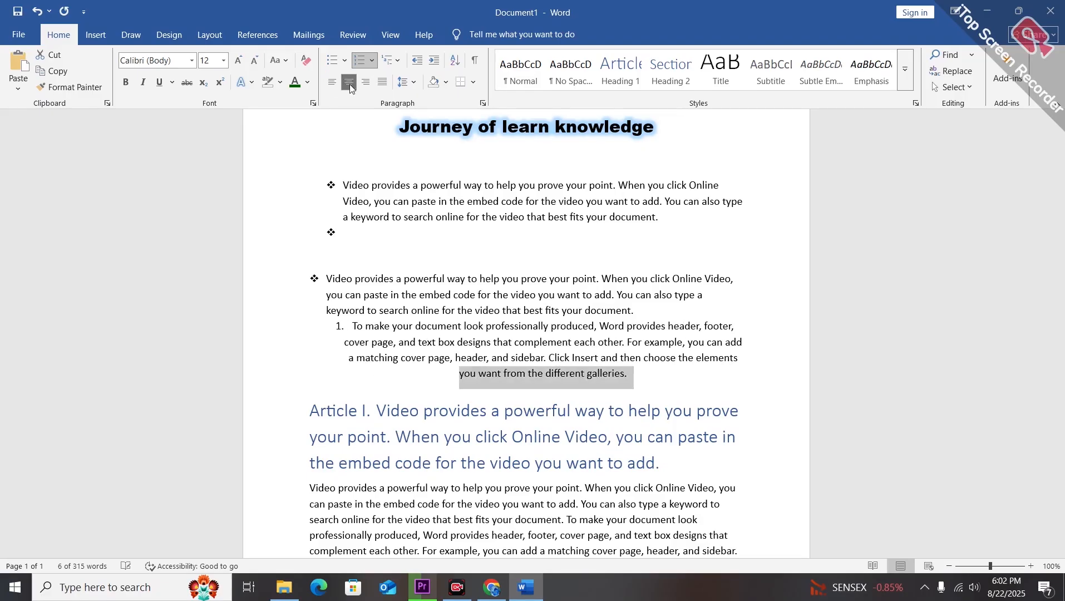
{"action": "left_click", "coordinate": [365, 84]}
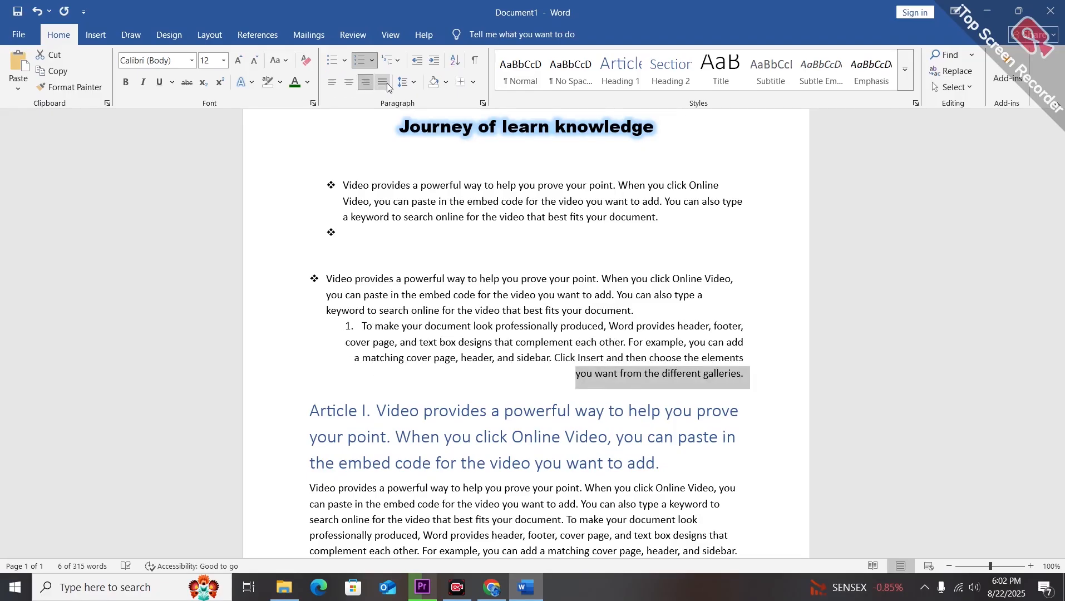
{"action": "left_click", "coordinate": [387, 84]}
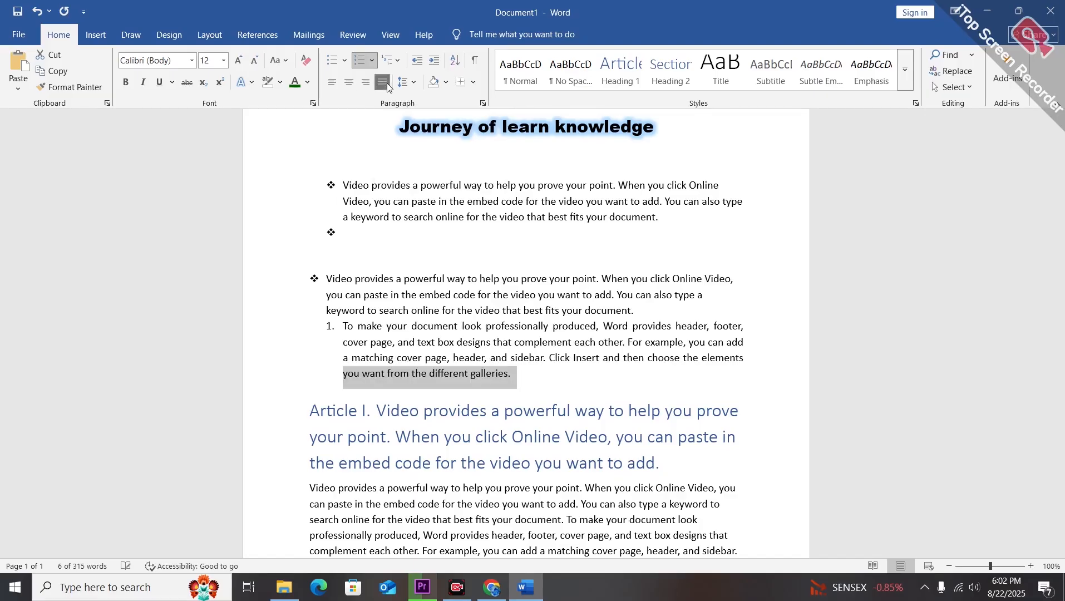
{"action": "left_click", "coordinate": [428, 401]}
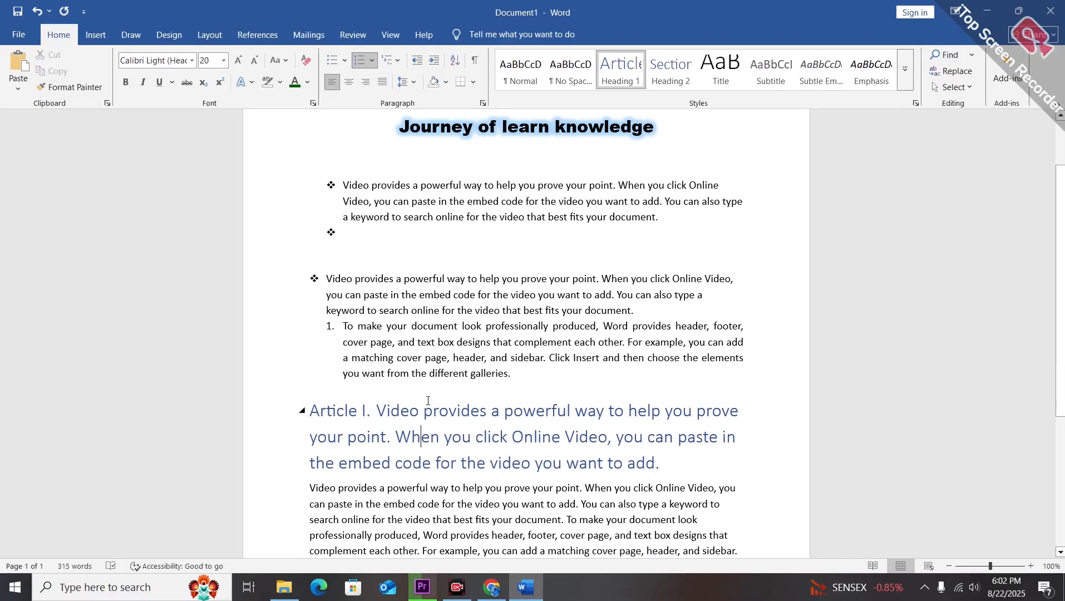
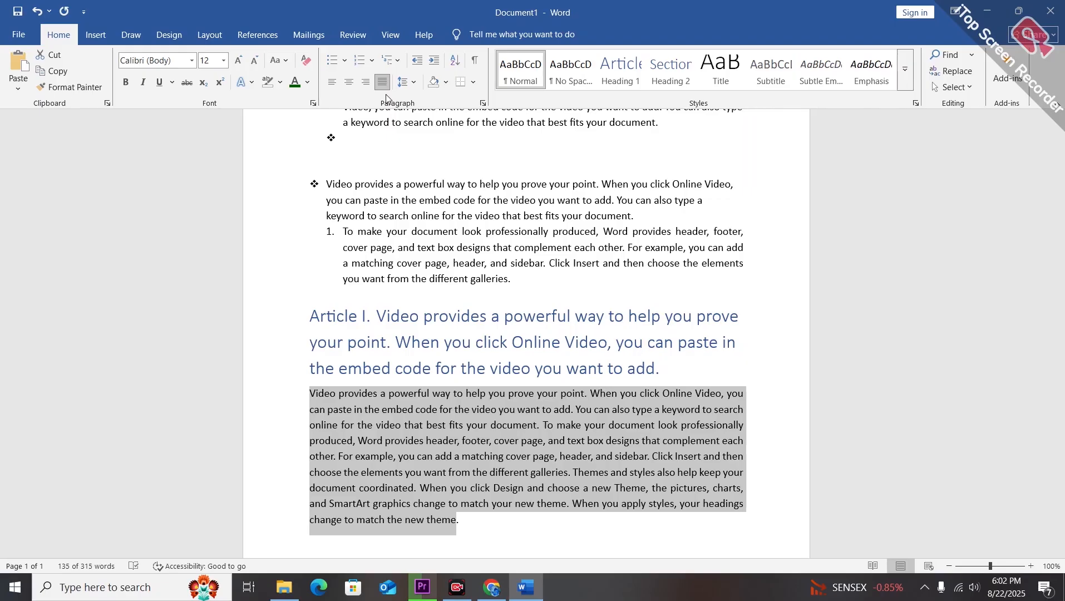
Double-space the selected paragraph under the Article heading and increase its indent several times.
{"action": "key", "text": "ctrl+2"}
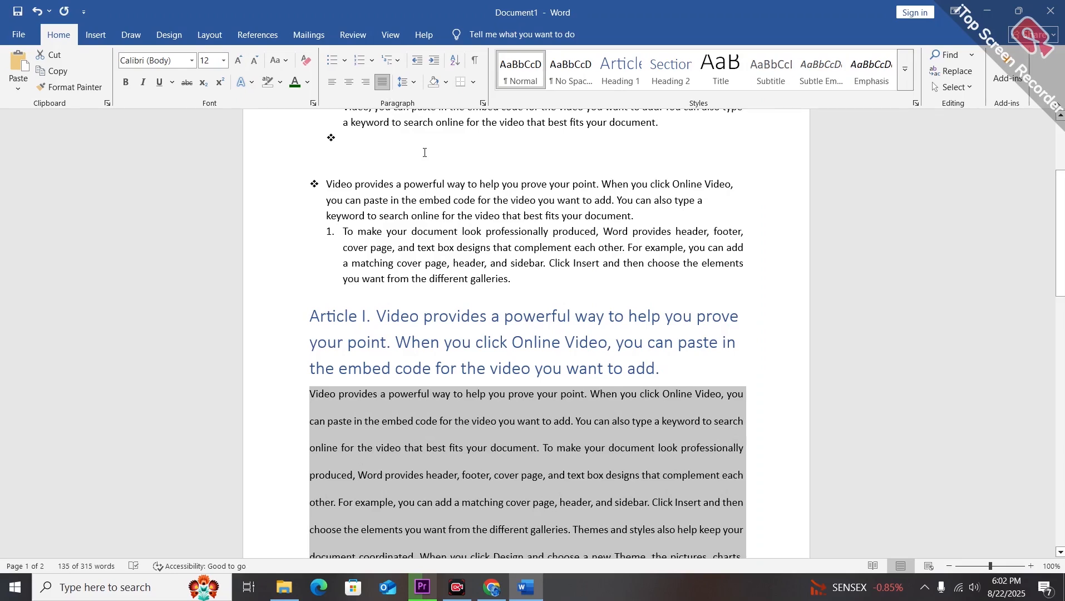
{"action": "left_click", "coordinate": [435, 62]}
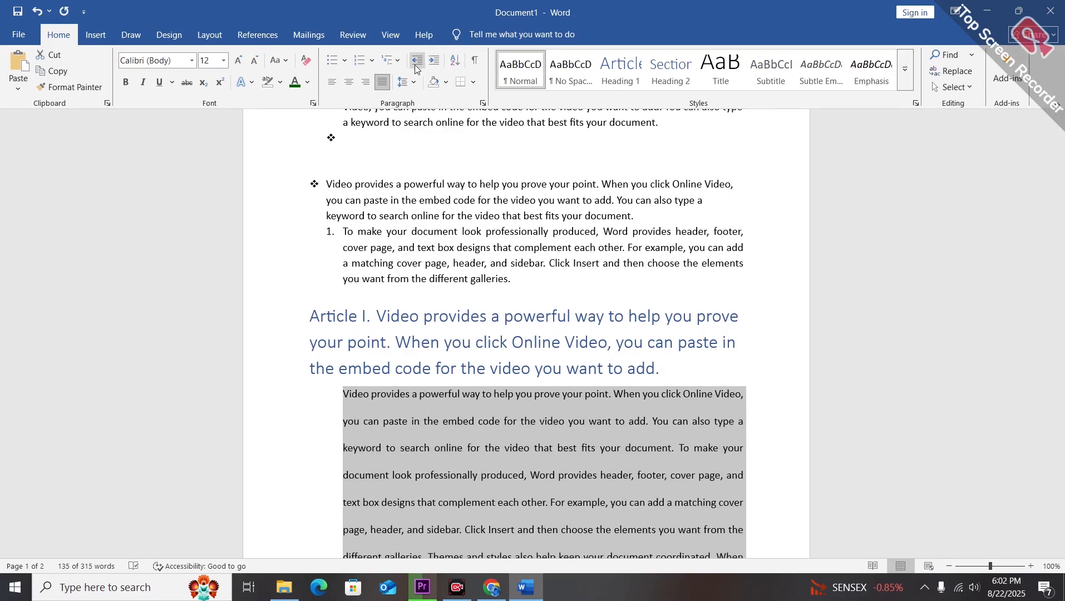
{"action": "left_click", "coordinate": [416, 65]}
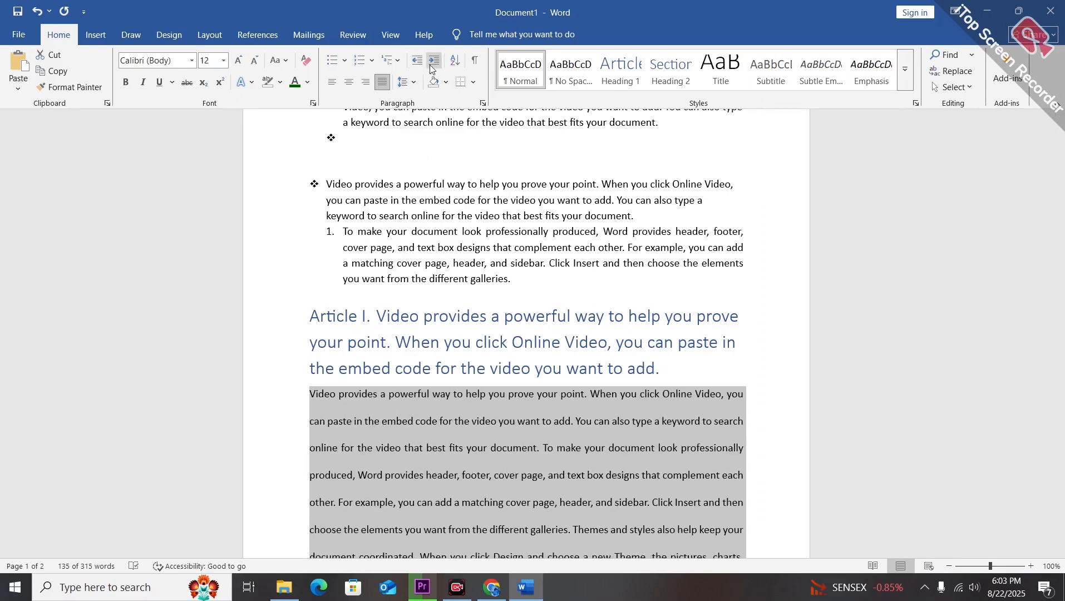
{"action": "left_click", "coordinate": [433, 63]}
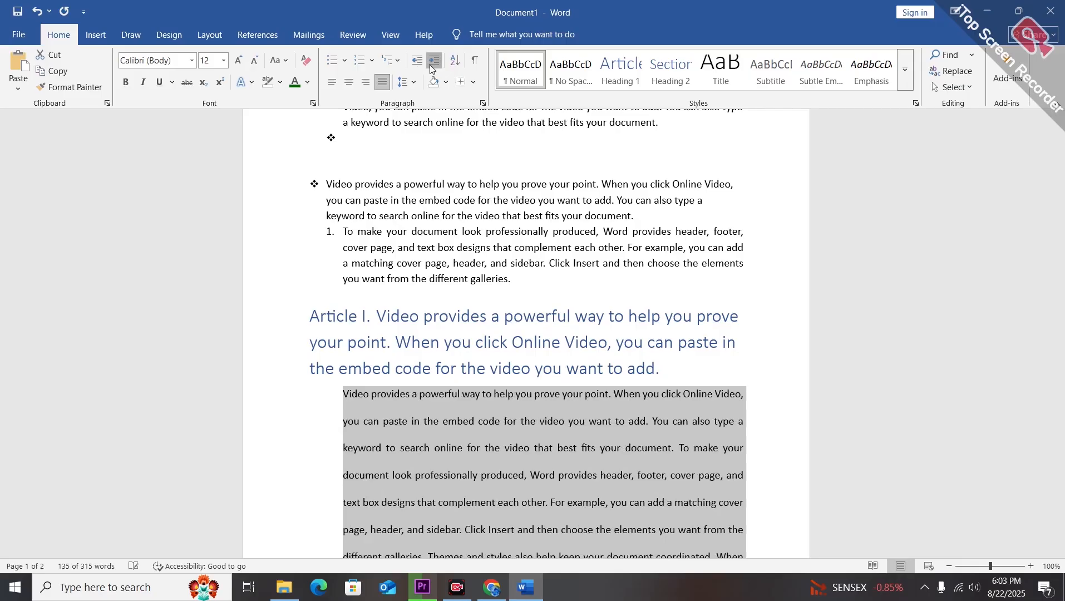
{"action": "left_click", "coordinate": [430, 65]}
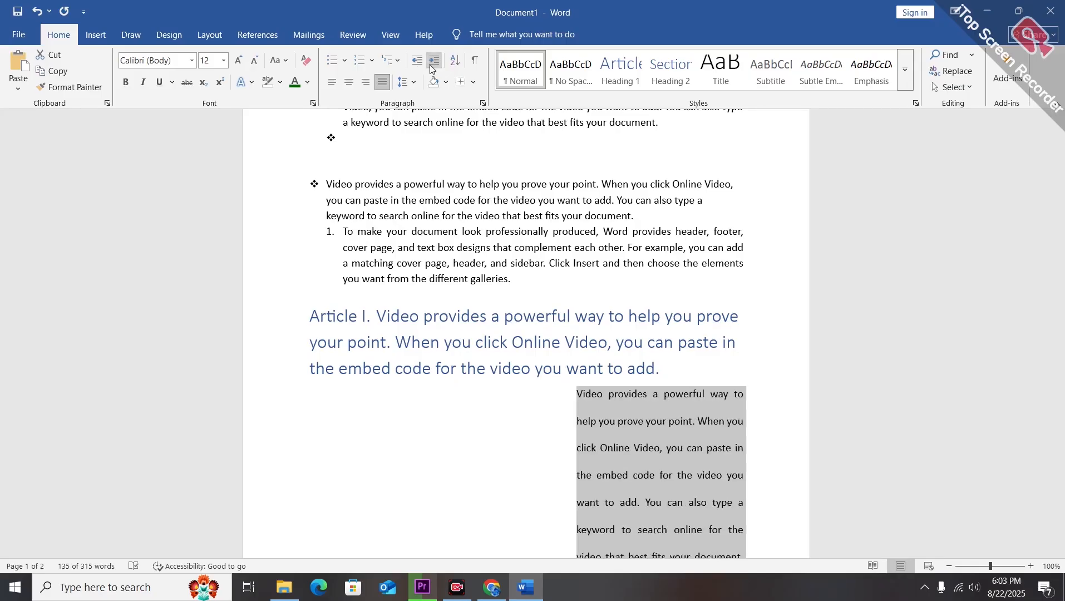
Select the paragraph's first lines and decrease their indent, then undo back to before the Article heading.
{"action": "left_click", "coordinate": [805, 379]}
{"action": "key", "text": "Down"}
{"action": "key", "text": "Down"}
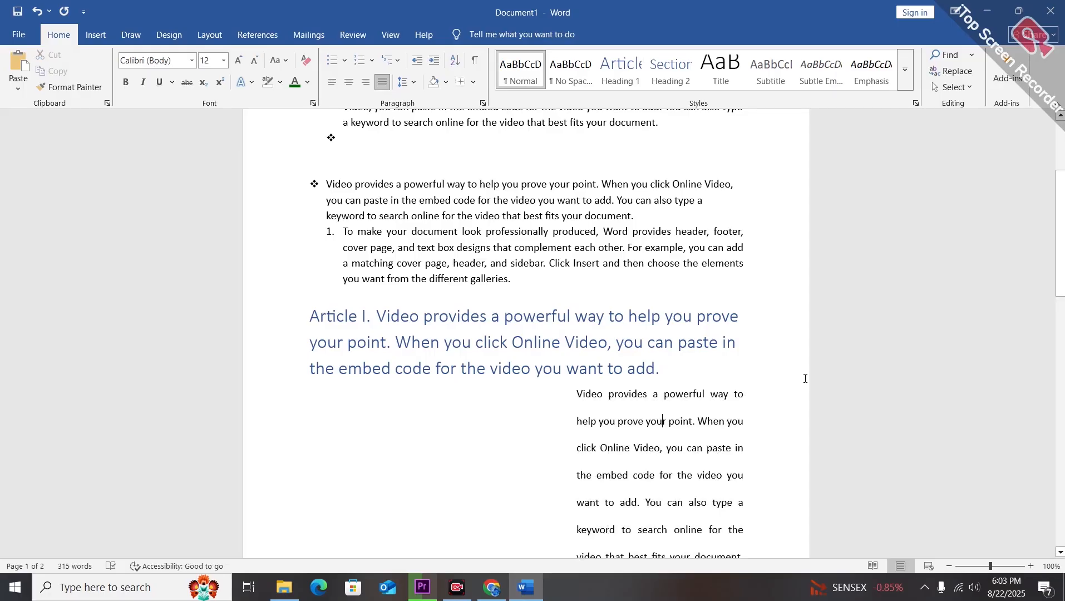
{"action": "scroll", "coordinate": [472, 449], "scroll_direction": "down", "scroll_amount": 2}
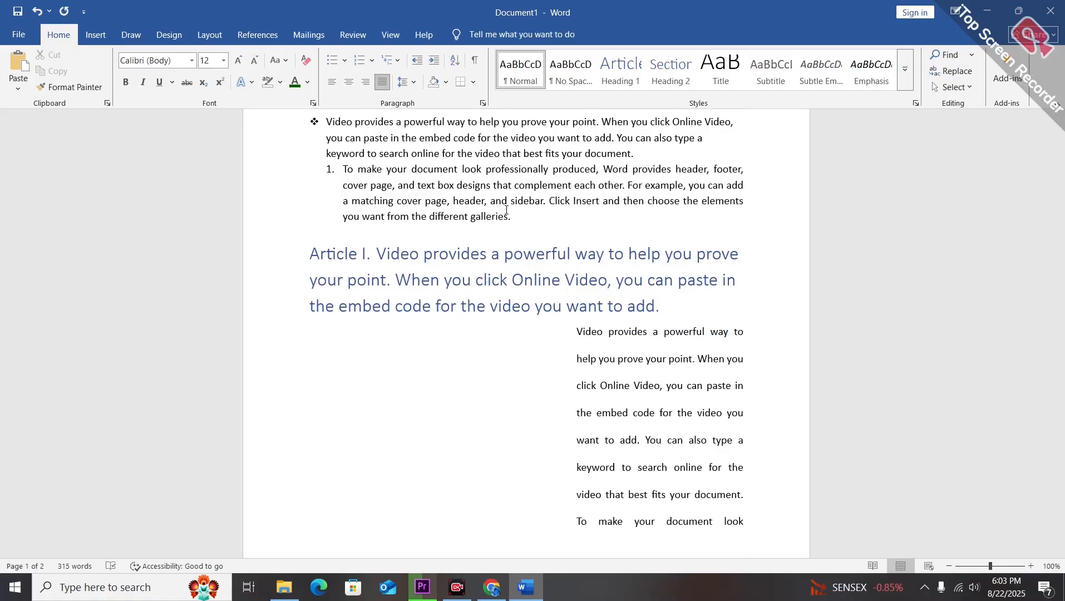
{"action": "left_click_drag", "start_coordinate": [565, 329], "coordinate": [726, 508]}
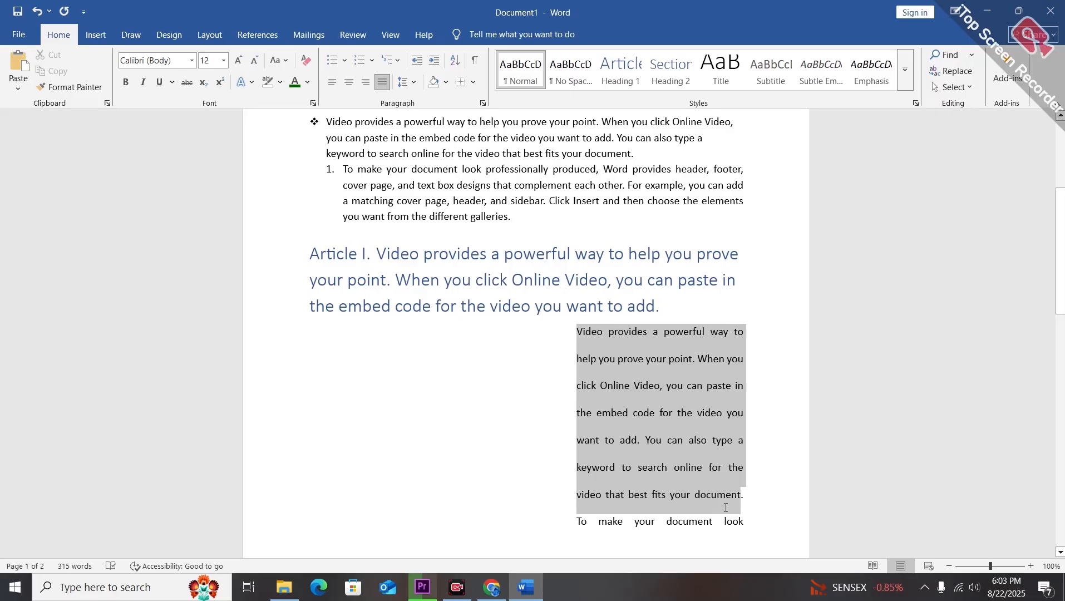
{"action": "left_click", "coordinate": [417, 60]}
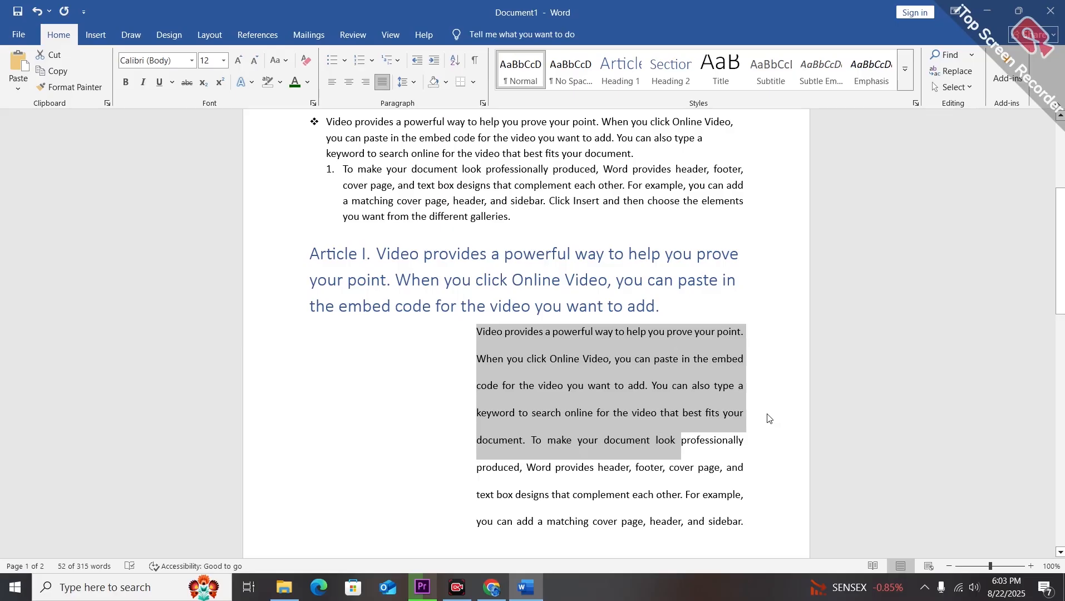
{"action": "key", "text": "ctrl+z"}
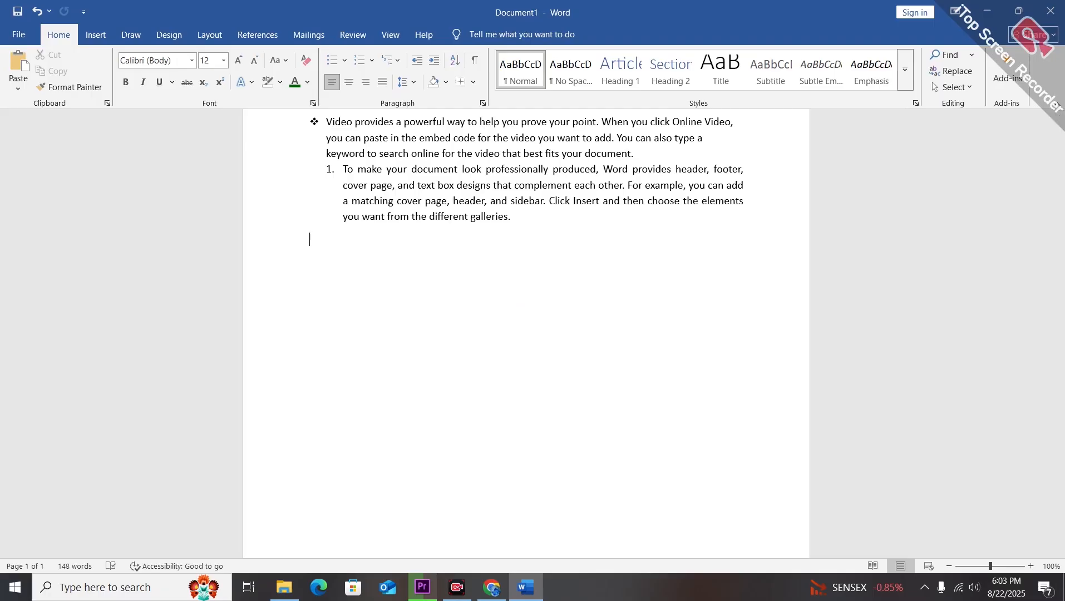
Below the numbered paragraph, type three first names on separate lines.
{"action": "type", "text": "ali"}
{"action": "key", "text": "Return"}
{"action": "type", "text": "umar"}
{"action": "key", "text": "Return"}
{"action": "type", "text": "maryam"}
{"action": "key", "text": "Return"}
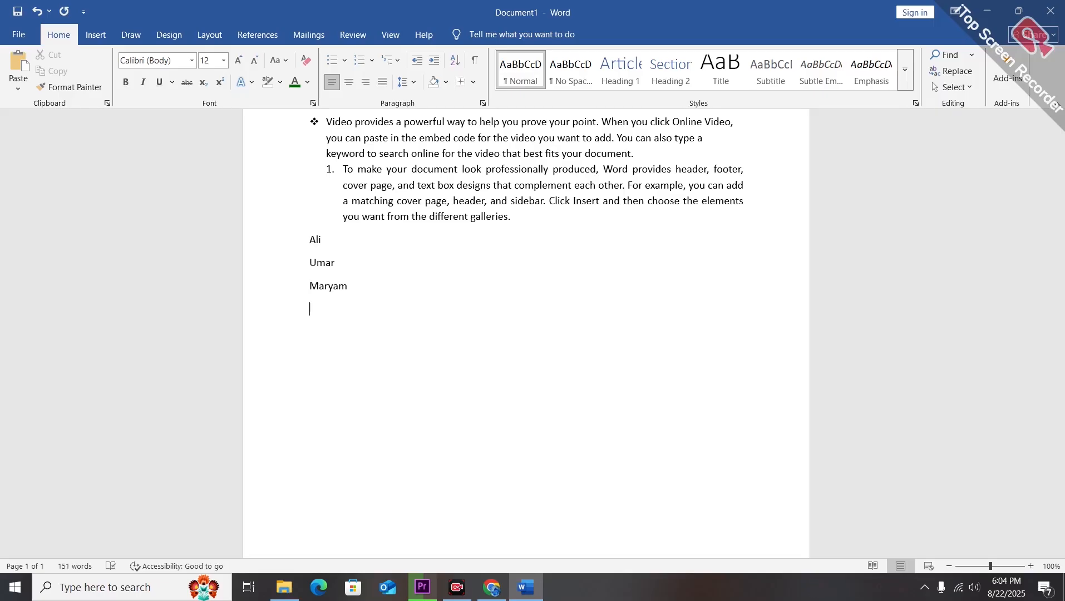
Add two more first names on new lines to complete the five-name list.
{"action": "type", "text": "alin"}
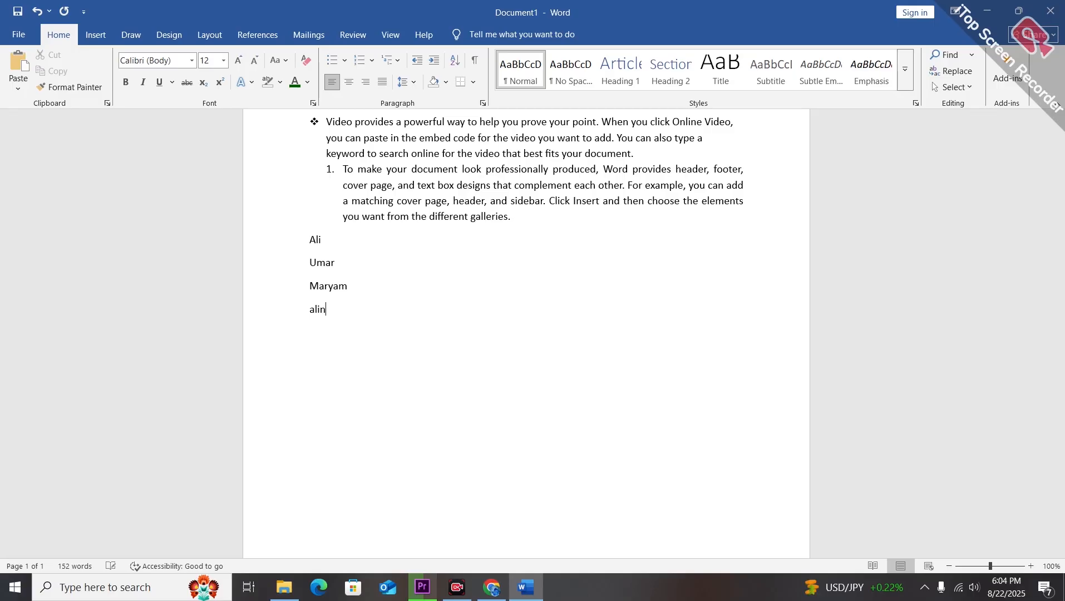
{"action": "type", "text": "a"}
{"action": "key", "text": "Return"}
{"action": "type", "text": "zanaib"}
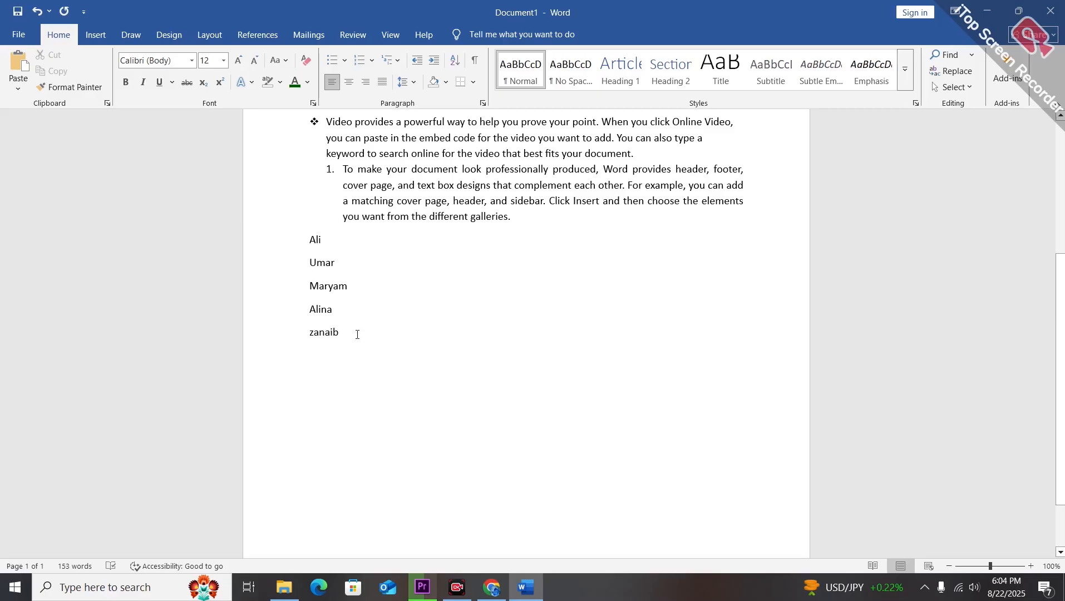
Select the five name lines and sort them by paragraphs in ascending text order.
{"action": "left_click_drag", "start_coordinate": [358, 335], "coordinate": [366, 242]}
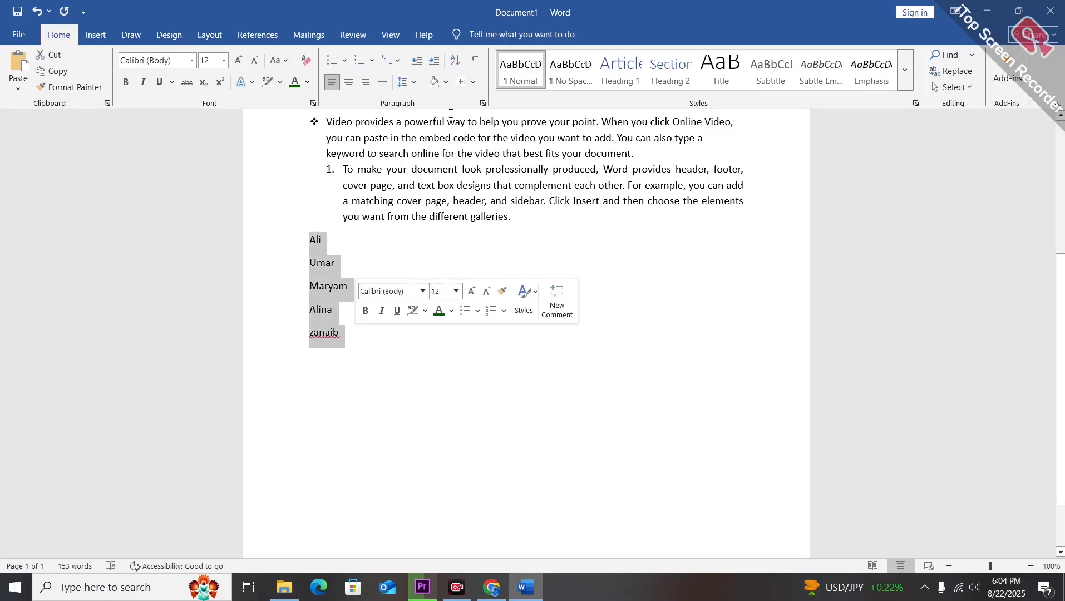
{"action": "left_click", "coordinate": [455, 61]}
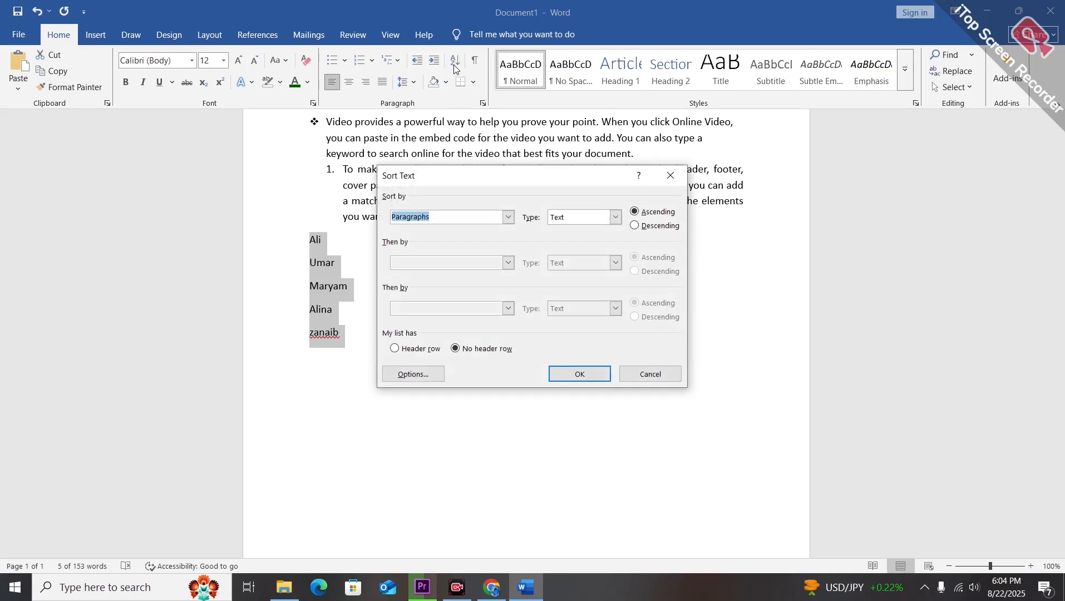
{"action": "left_click", "coordinate": [638, 216]}
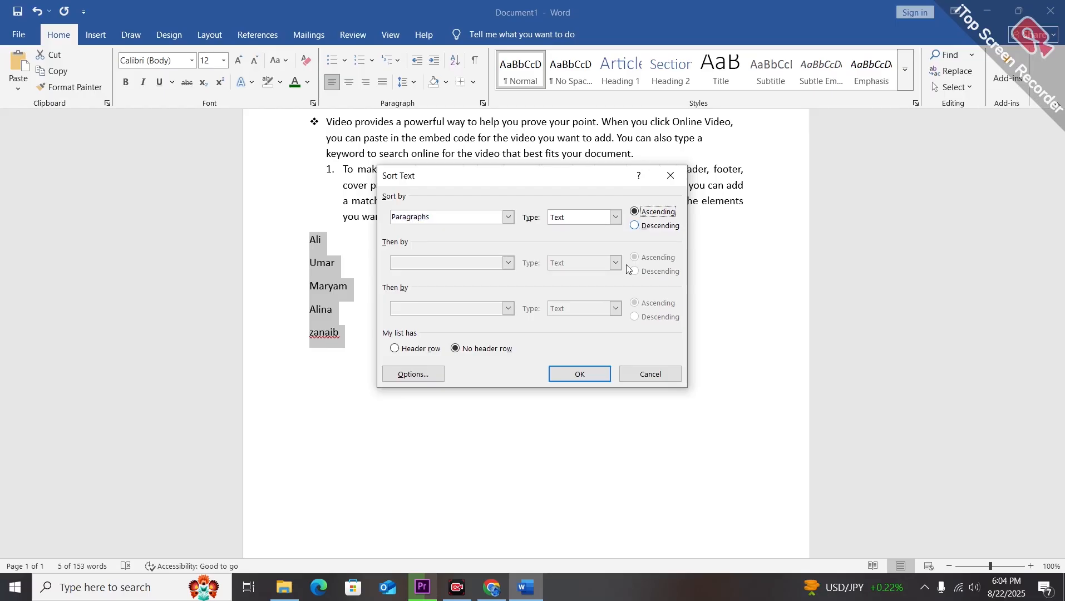
{"action": "key", "text": "Return"}
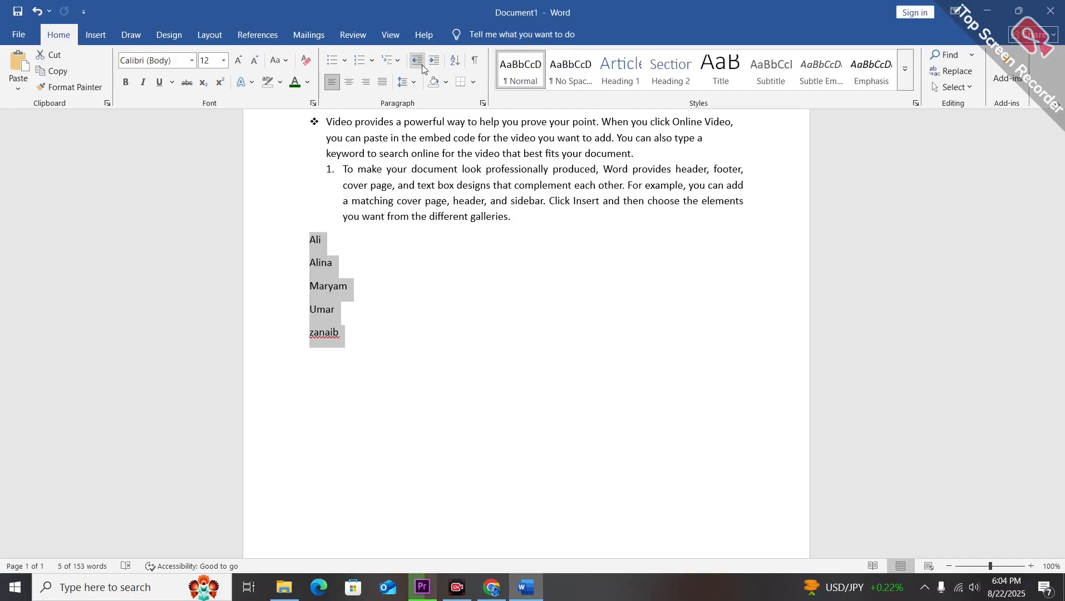
Sort the name list again by paragraphs in descending order.
{"action": "left_click", "coordinate": [466, 61]}
{"action": "left_click", "coordinate": [635, 225]}
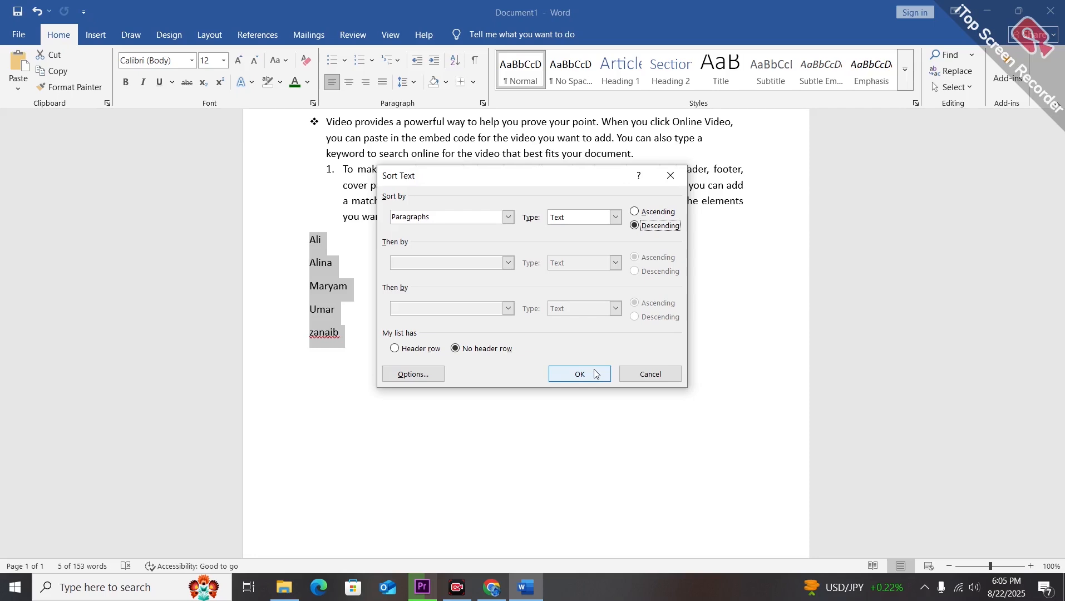
{"action": "left_click", "coordinate": [596, 374]}
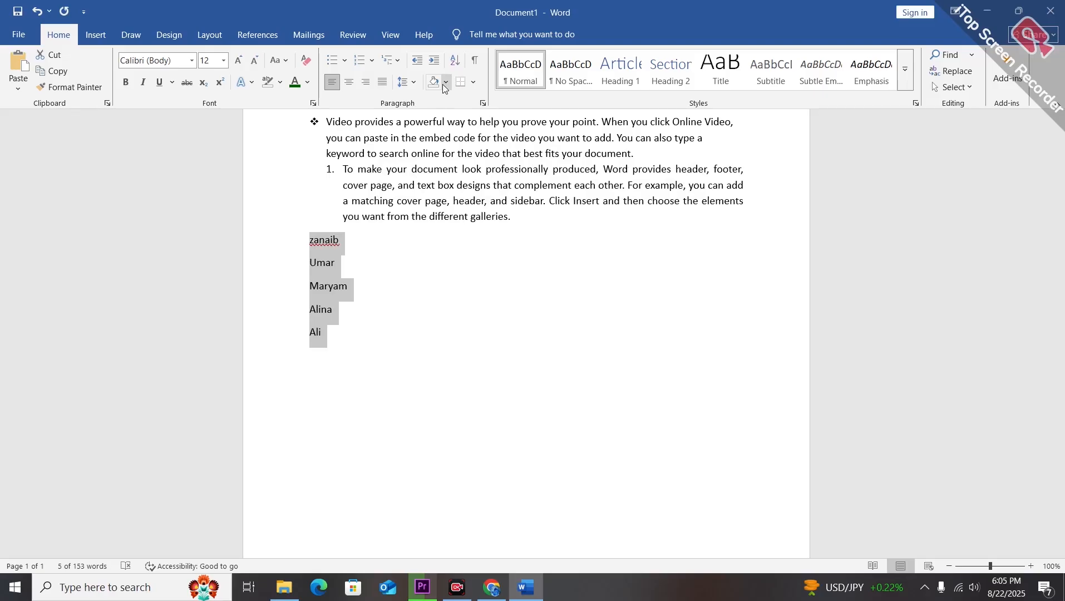
Apply orange shading to the last line of the numbered paragraph.
{"action": "left_click", "coordinate": [446, 83]}
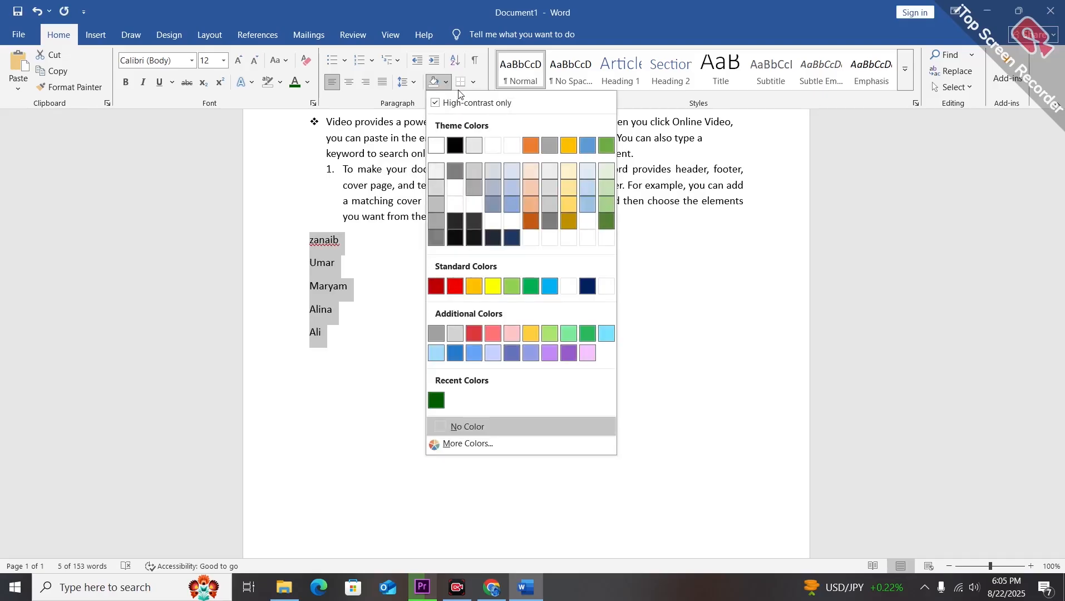
{"action": "left_click", "coordinate": [404, 397]}
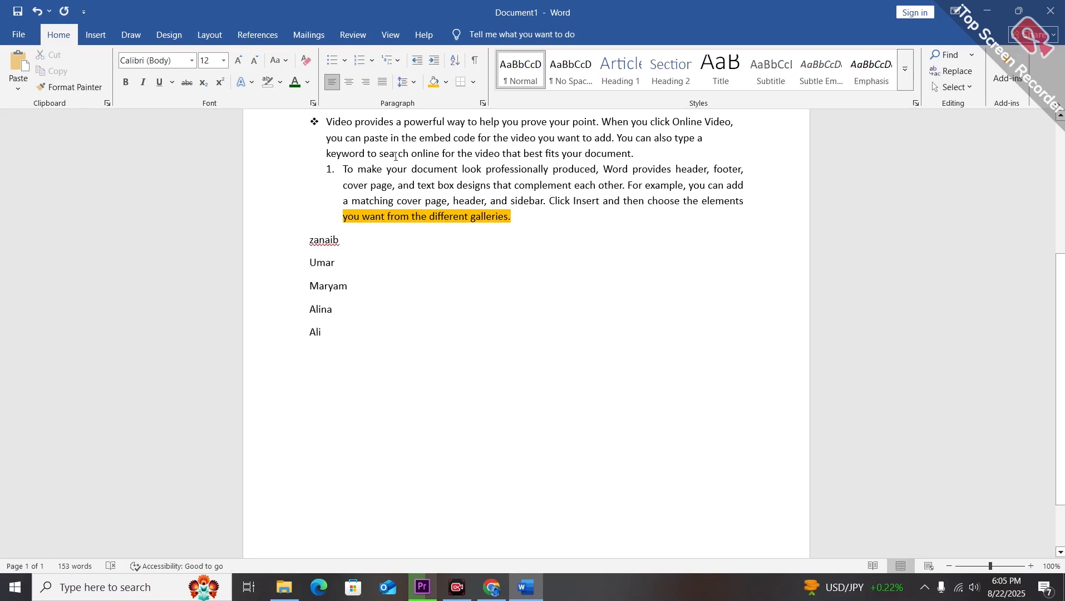
Add a left border to the second name line in the list.
{"action": "left_click", "coordinate": [473, 82]}
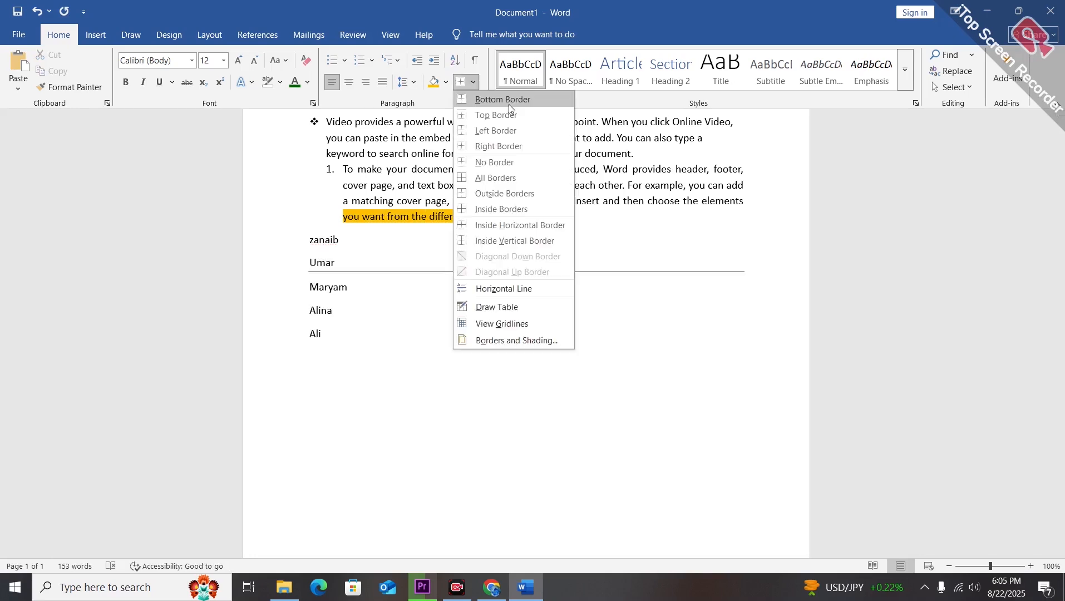
{"action": "left_click", "coordinate": [509, 104]}
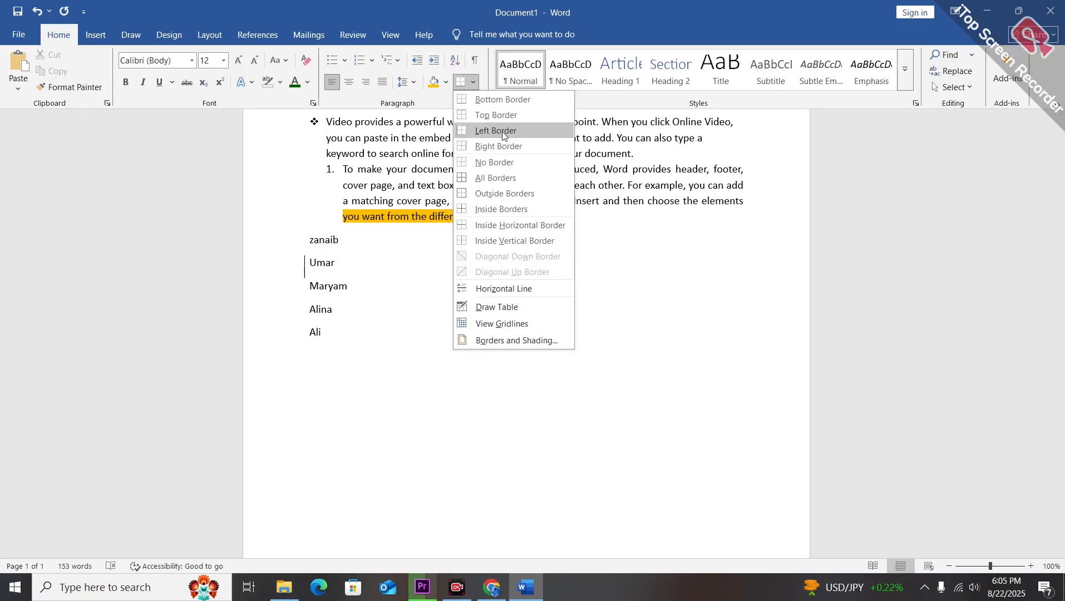
{"action": "left_click", "coordinate": [502, 131]}
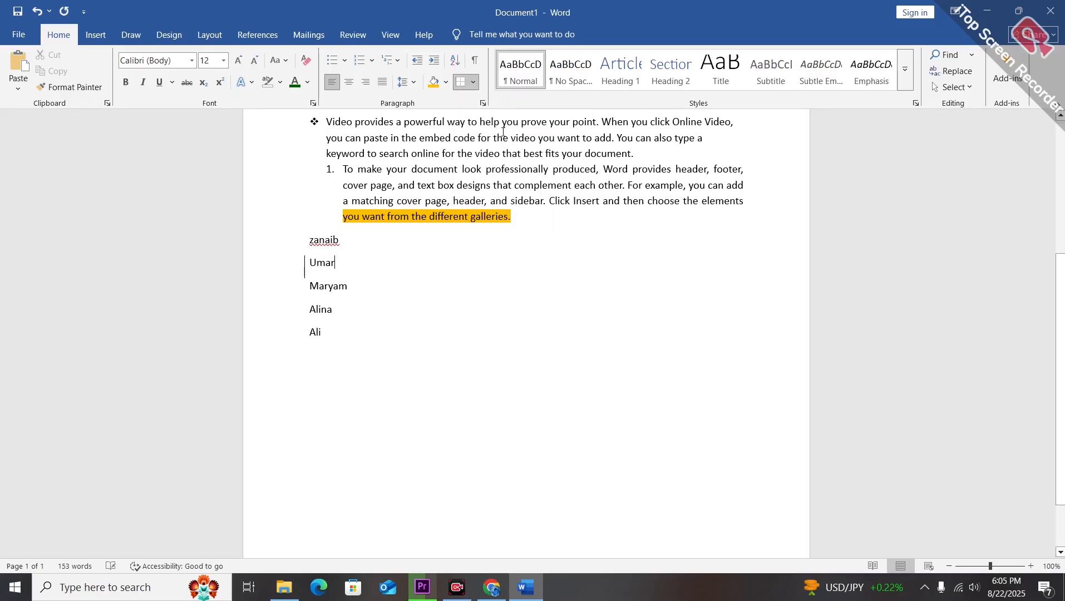
Add a bottom border to the second name line and remove it again.
{"action": "left_click", "coordinate": [475, 83]}
{"action": "left_click", "coordinate": [493, 99]}
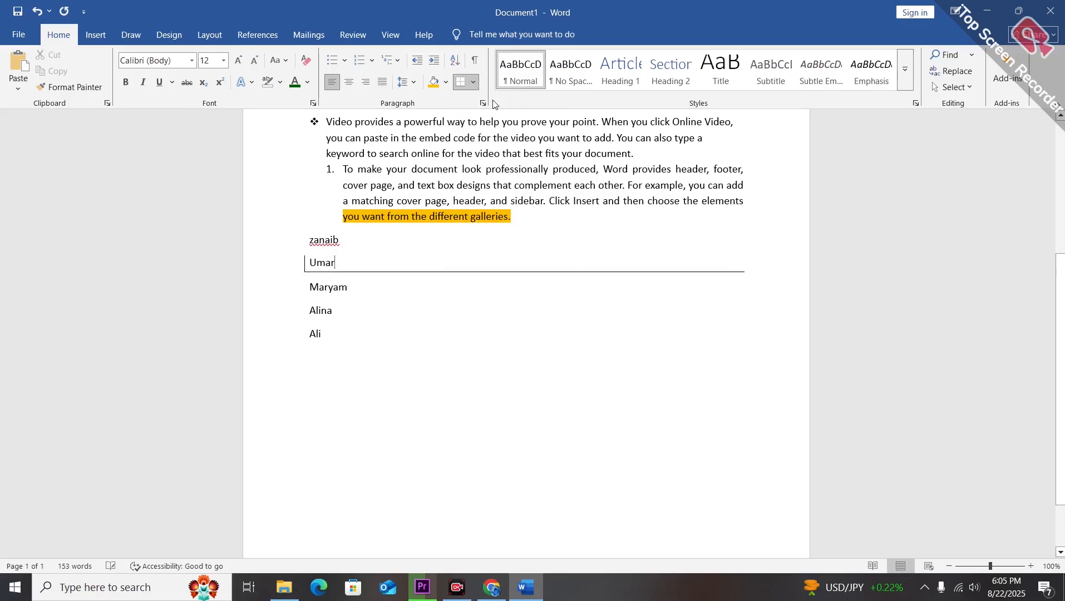
{"action": "left_click", "coordinate": [461, 80]}
Apply outside borders to the first name line in the list.
{"action": "left_click", "coordinate": [310, 237]}
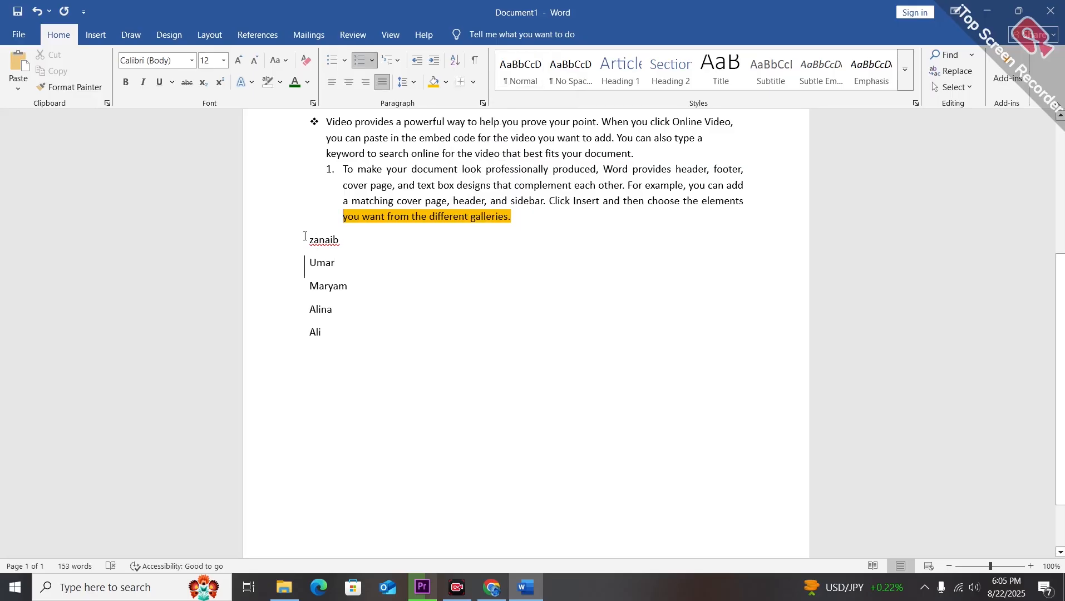
{"action": "left_click", "coordinate": [471, 85]}
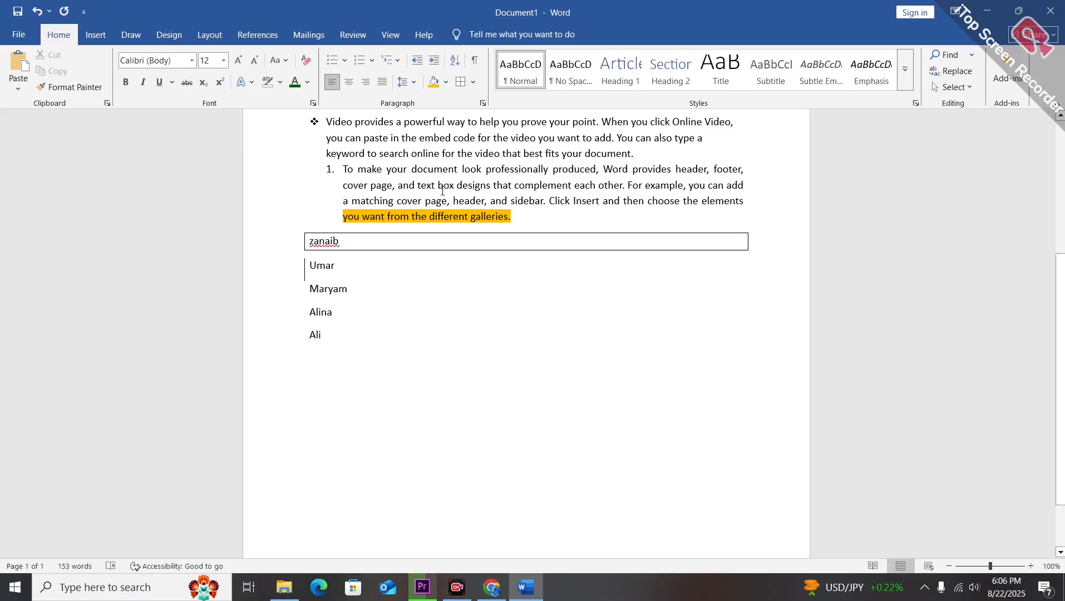
Color the phrase 'you can paste in the embed code' blue.
{"action": "left_click_drag", "start_coordinate": [477, 138], "coordinate": [326, 137]}
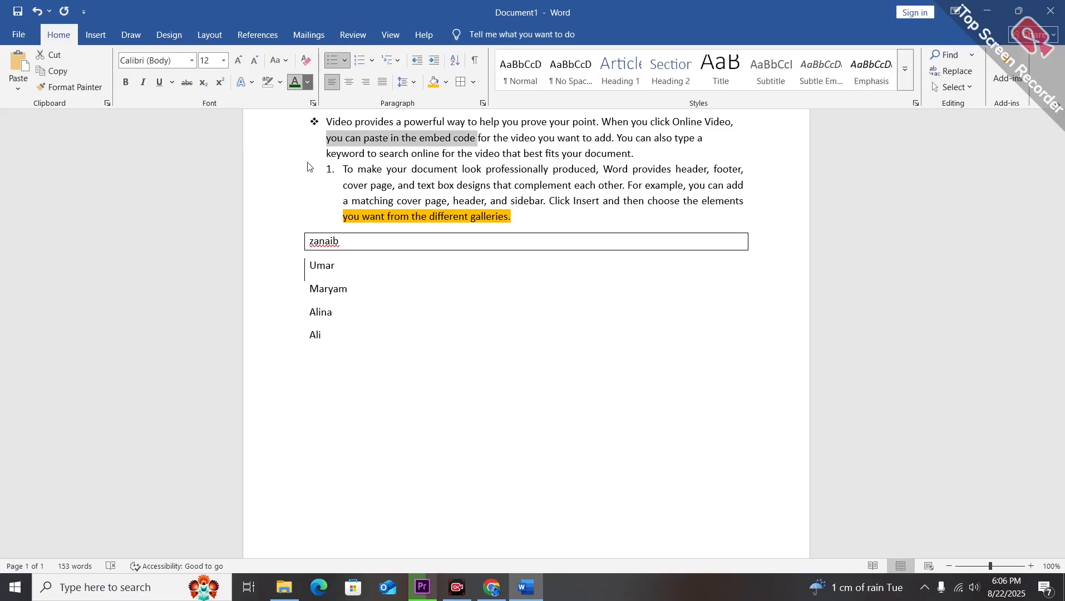
{"action": "left_click", "coordinate": [309, 83]}
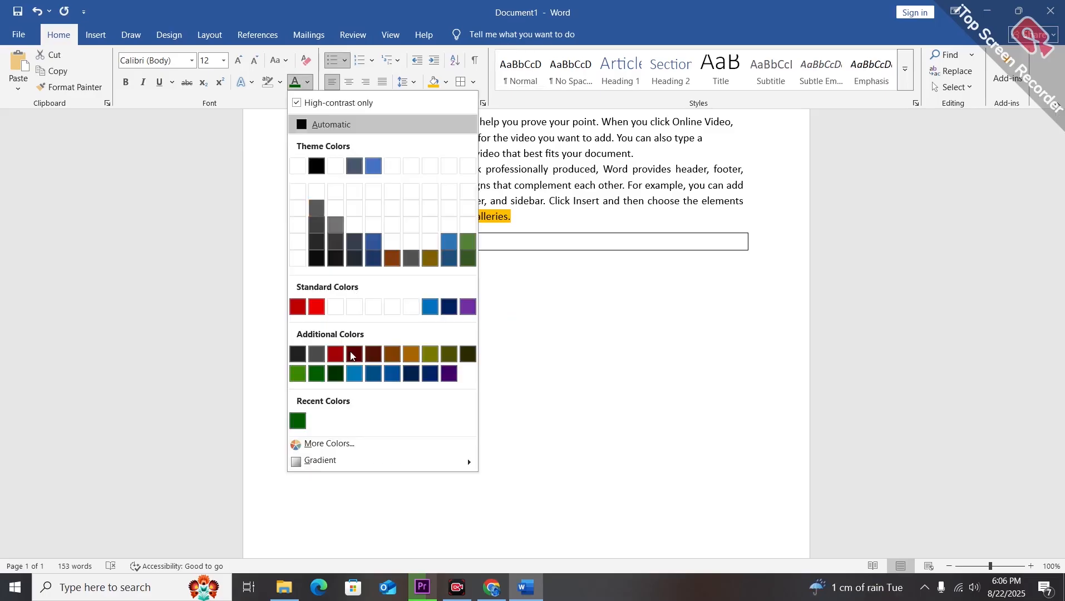
{"action": "left_click", "coordinate": [354, 373]}
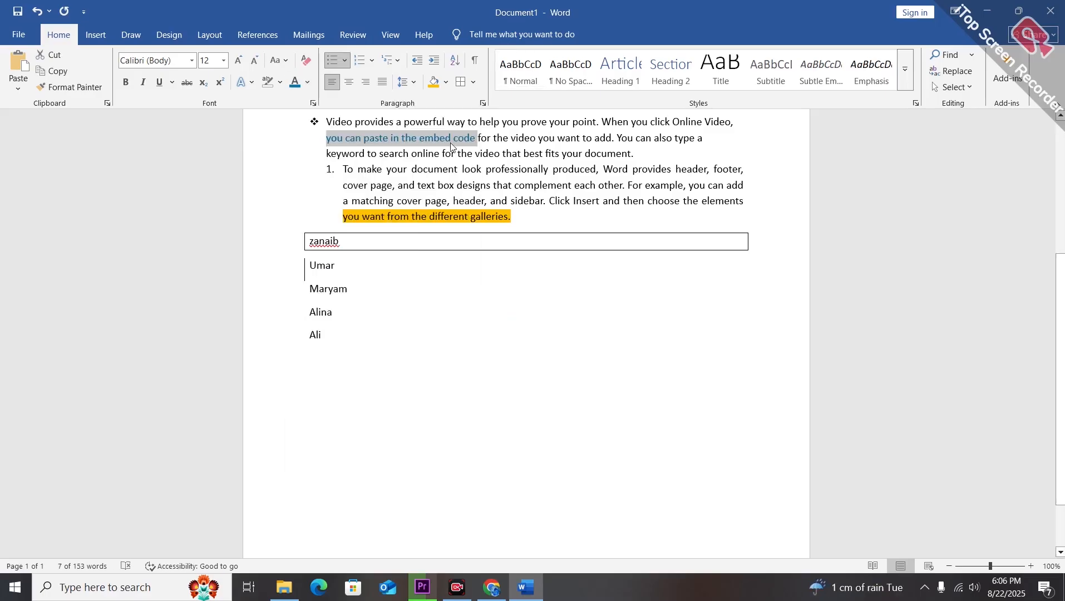
Copy the blue phrase's formatting with Format Painter onto 'Click Insert and then choose the elements'.
{"action": "left_click", "coordinate": [316, 186]}
{"action": "left_click", "coordinate": [626, 200]}
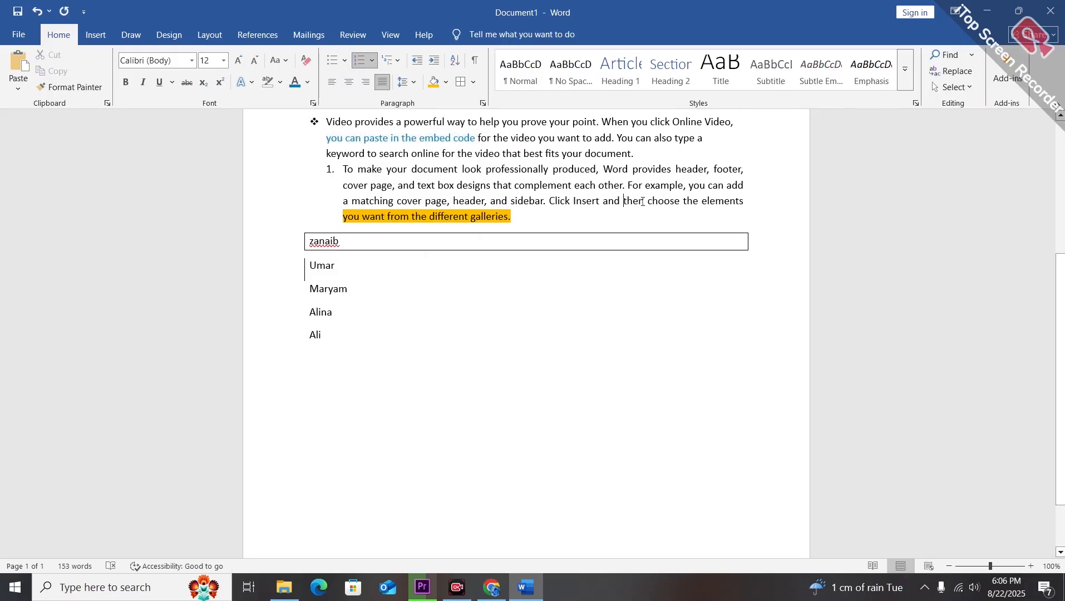
{"action": "key", "text": "shift+End"}
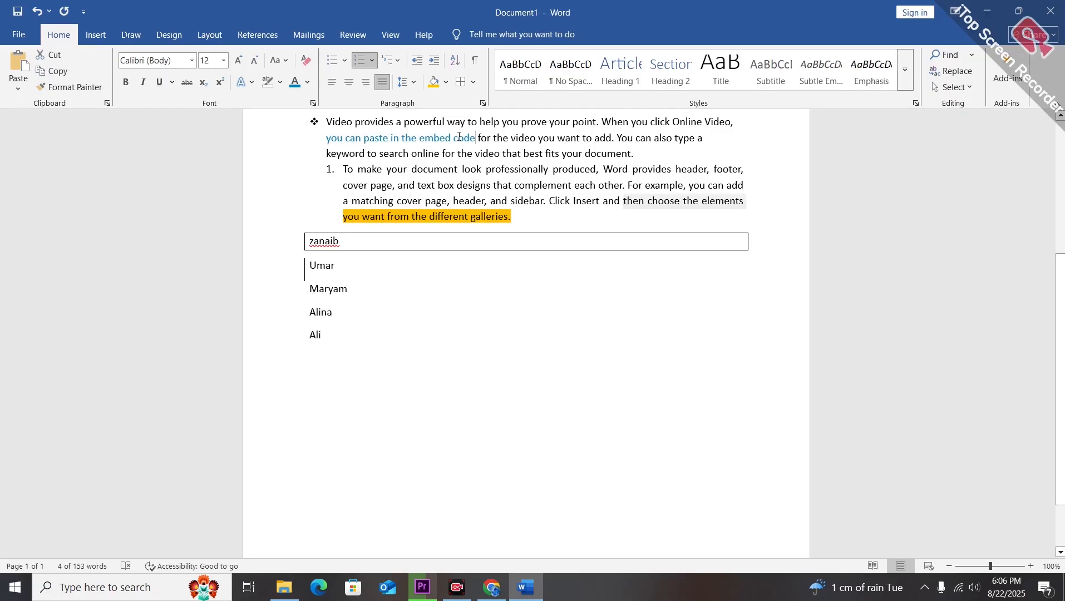
{"action": "left_click", "coordinate": [70, 88]}
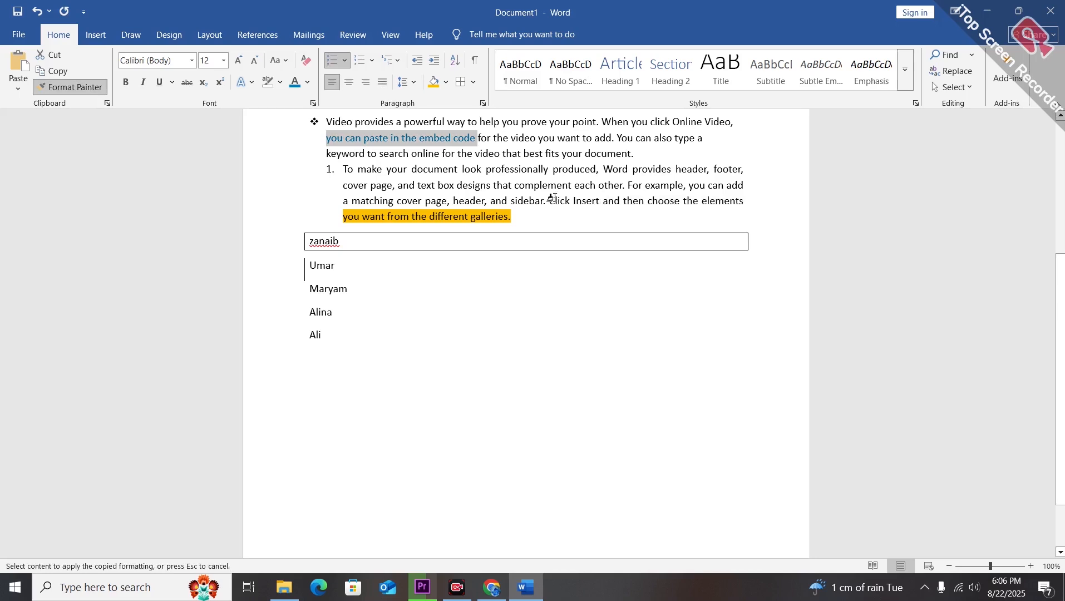
{"action": "left_click_drag", "start_coordinate": [550, 200], "coordinate": [746, 202]}
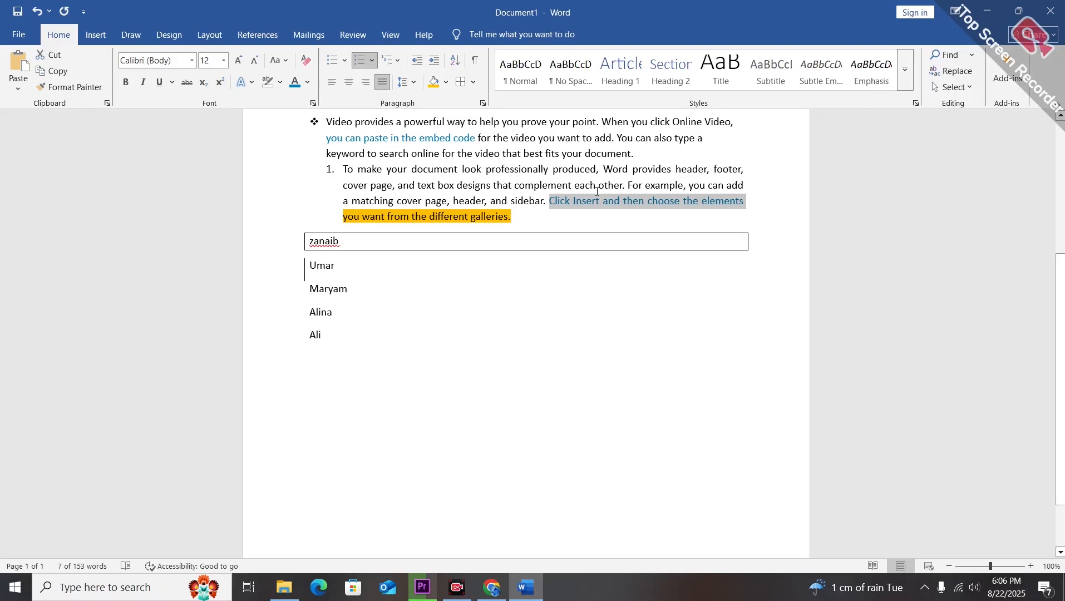
{"action": "left_click", "coordinate": [715, 207]}
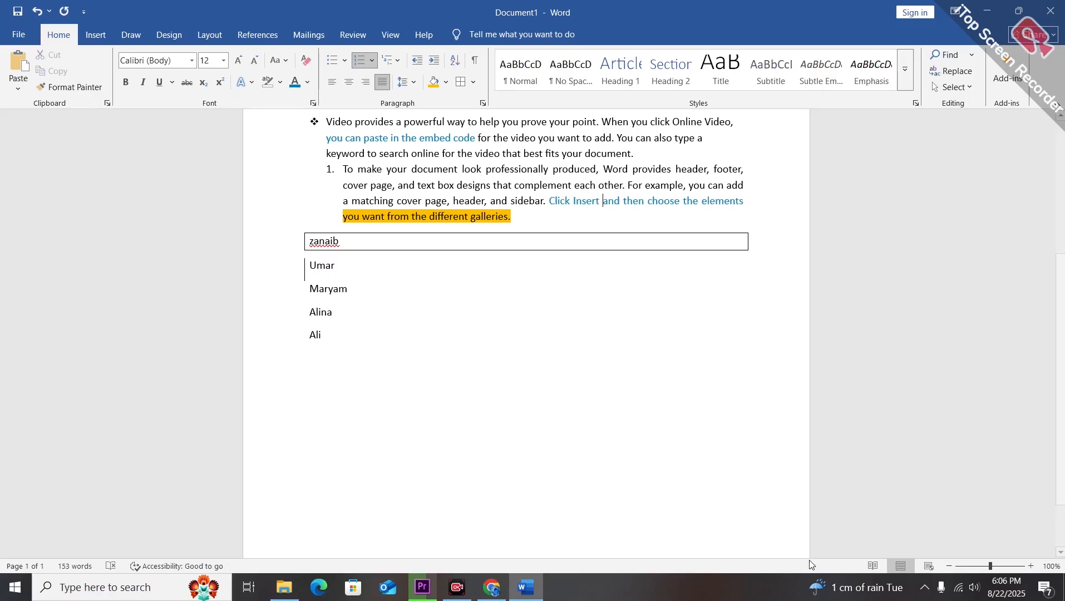
{"action": "key", "text": "super+shift+s"}
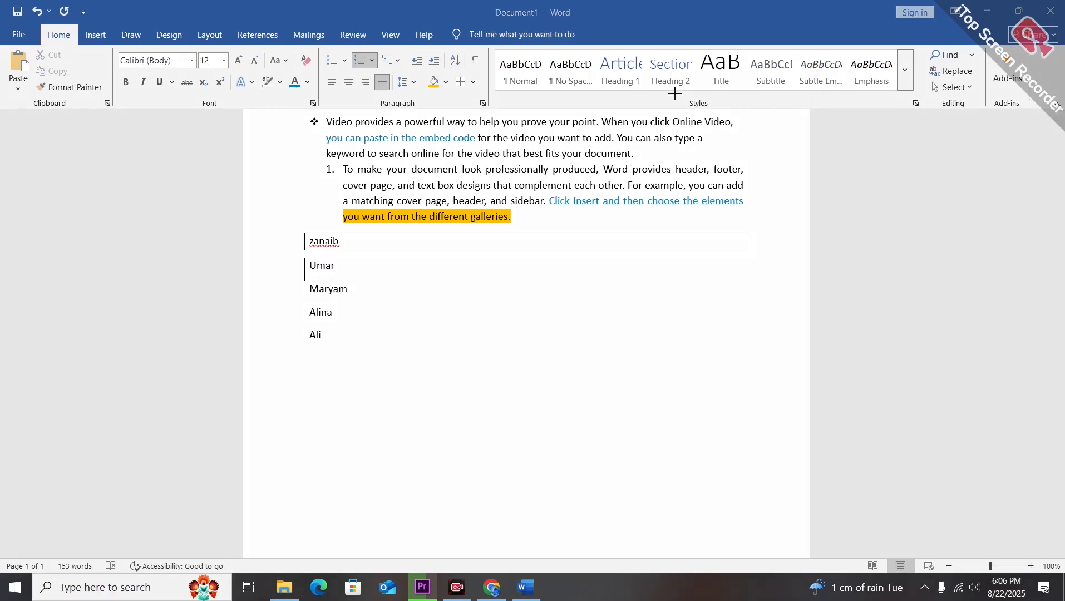
{"action": "left_click_drag", "start_coordinate": [676, 94], "coordinate": [741, 114]}
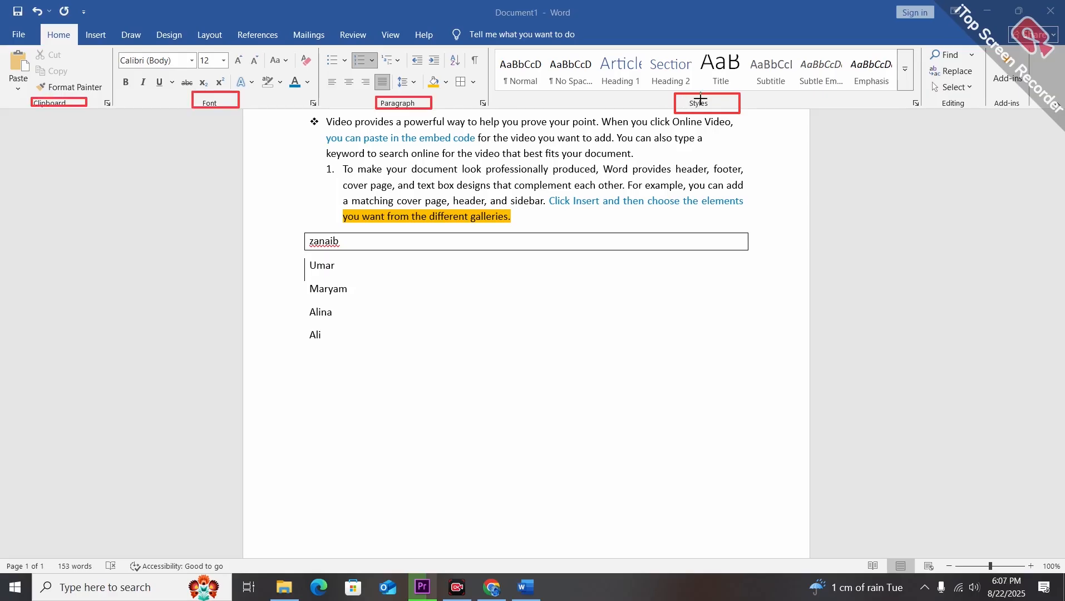
{"action": "left_click_drag", "start_coordinate": [694, 96], "coordinate": [682, 88]}
{"action": "left_click", "coordinate": [778, 564]}
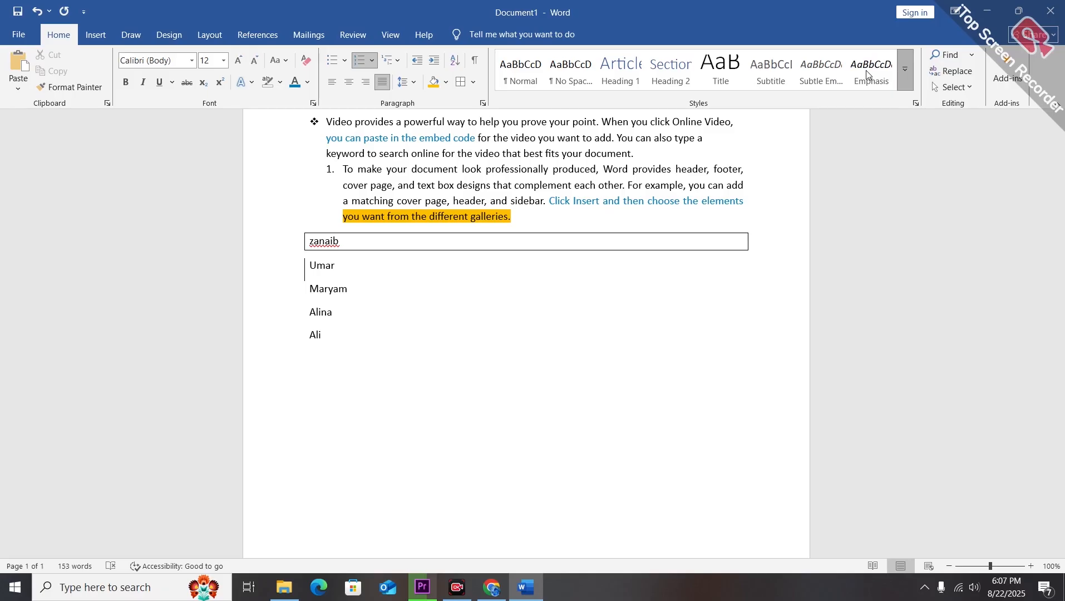
Apply the Normal style to the numbered 'To make your document' paragraph and browse the style list in the Apply Styles pane.
{"action": "left_click", "coordinate": [540, 77]}
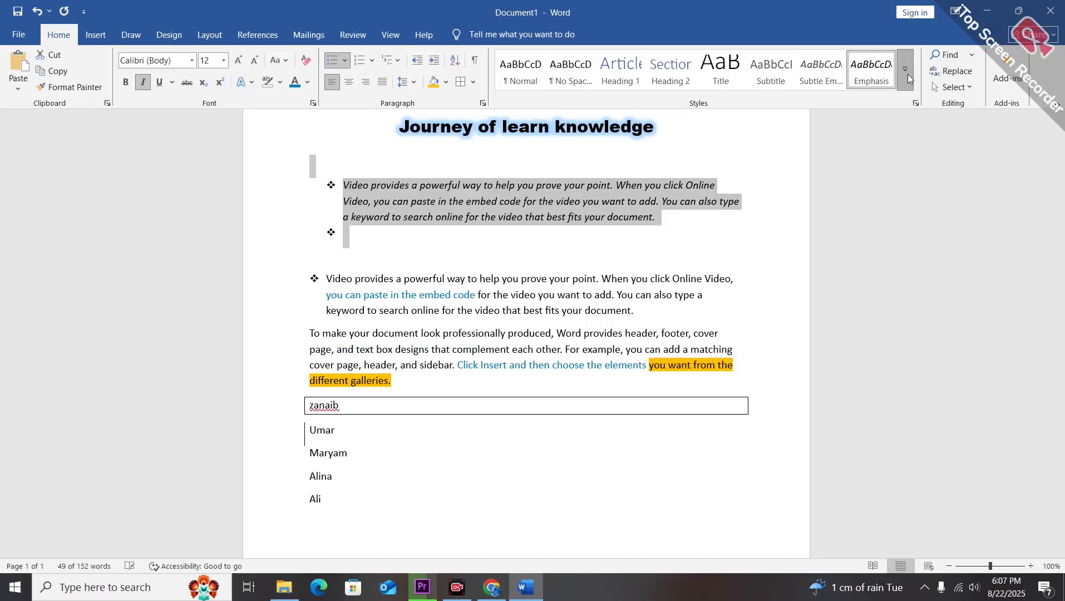
{"action": "left_click", "coordinate": [908, 74]}
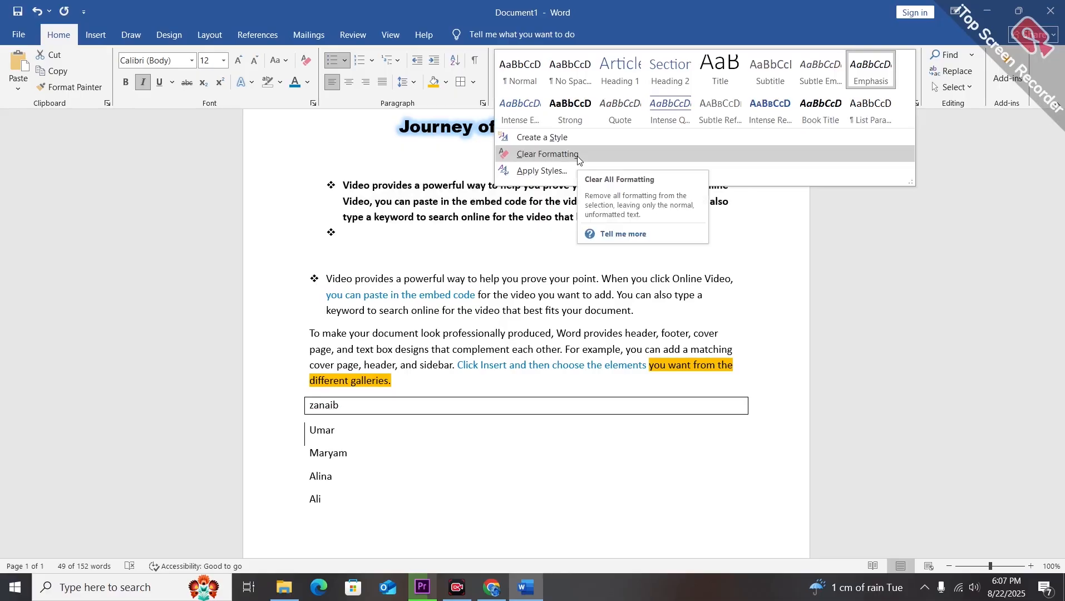
{"action": "left_click", "coordinate": [562, 175]}
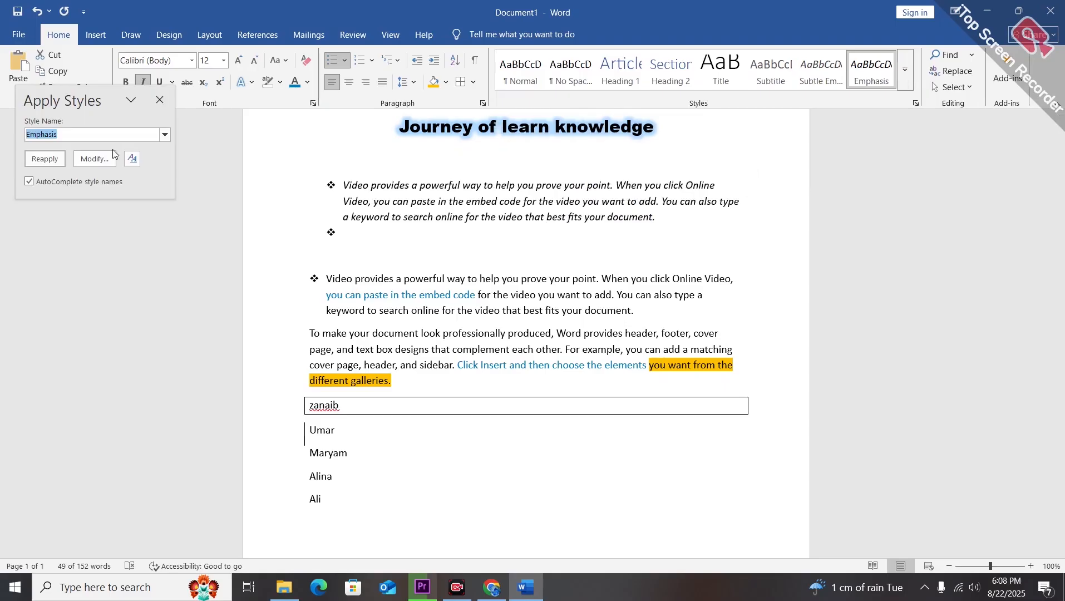
{"action": "left_click", "coordinate": [165, 135]}
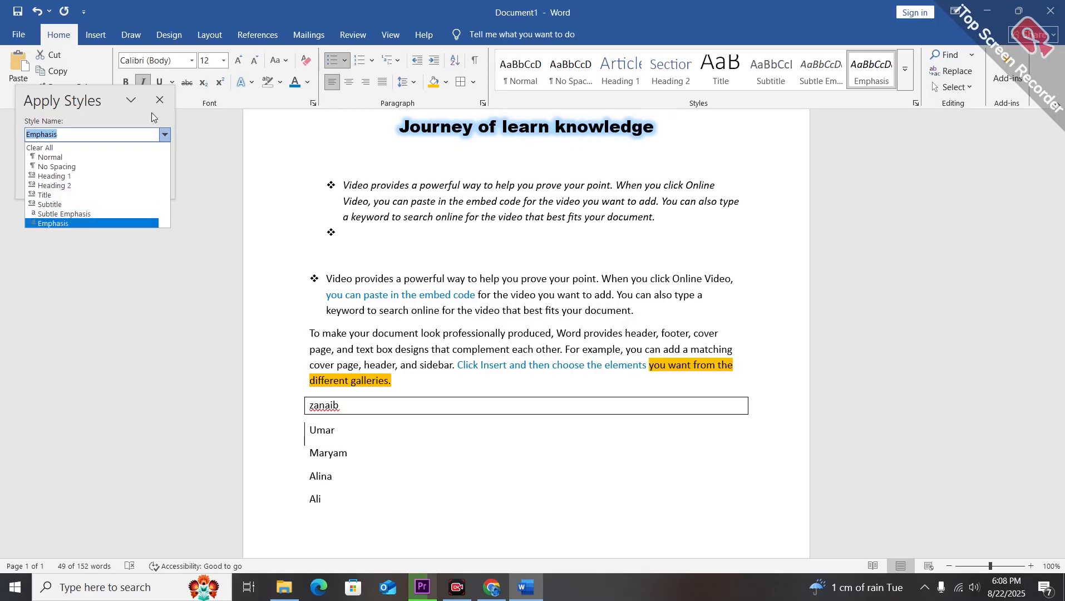
{"action": "key", "text": "Escape"}
{"action": "left_click", "coordinate": [809, 176]}
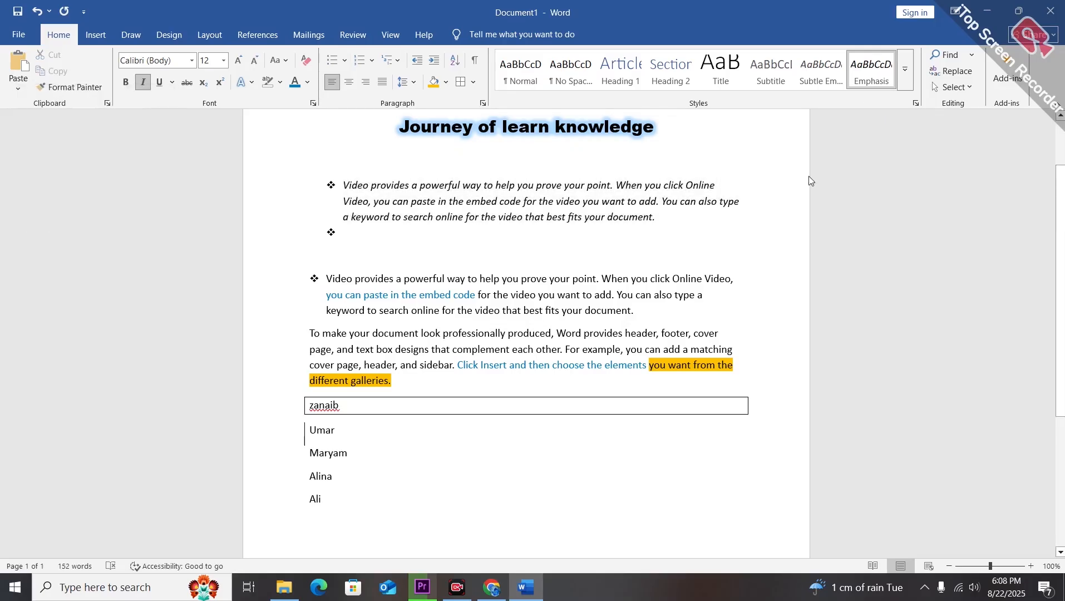
Search the document for the word 'past' in the Navigation pane, clear the search and close the pane.
{"action": "left_click", "coordinate": [973, 55]}
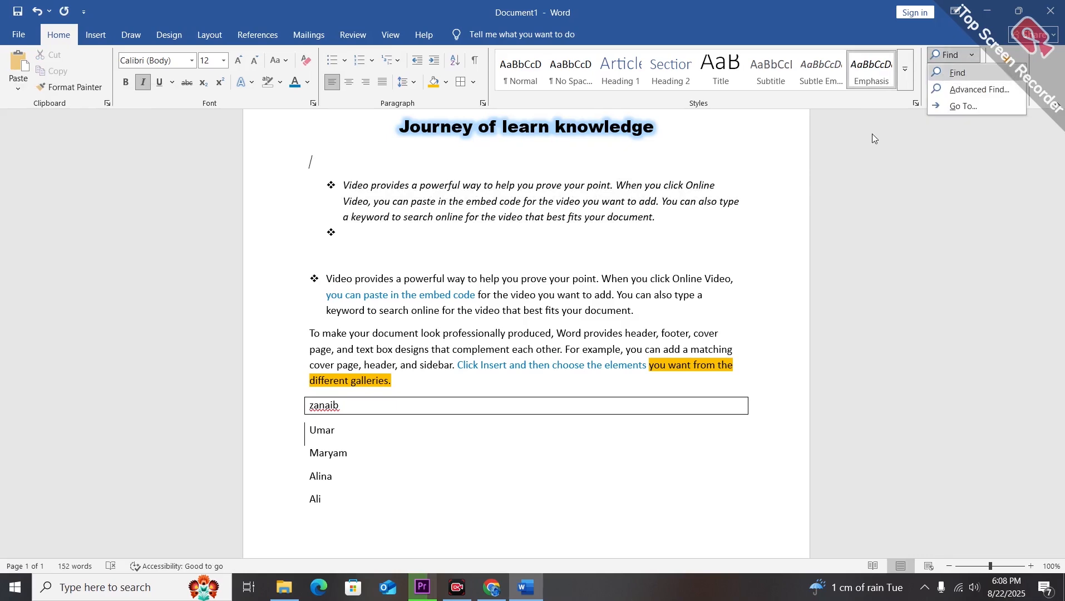
{"action": "left_click", "coordinate": [780, 183]}
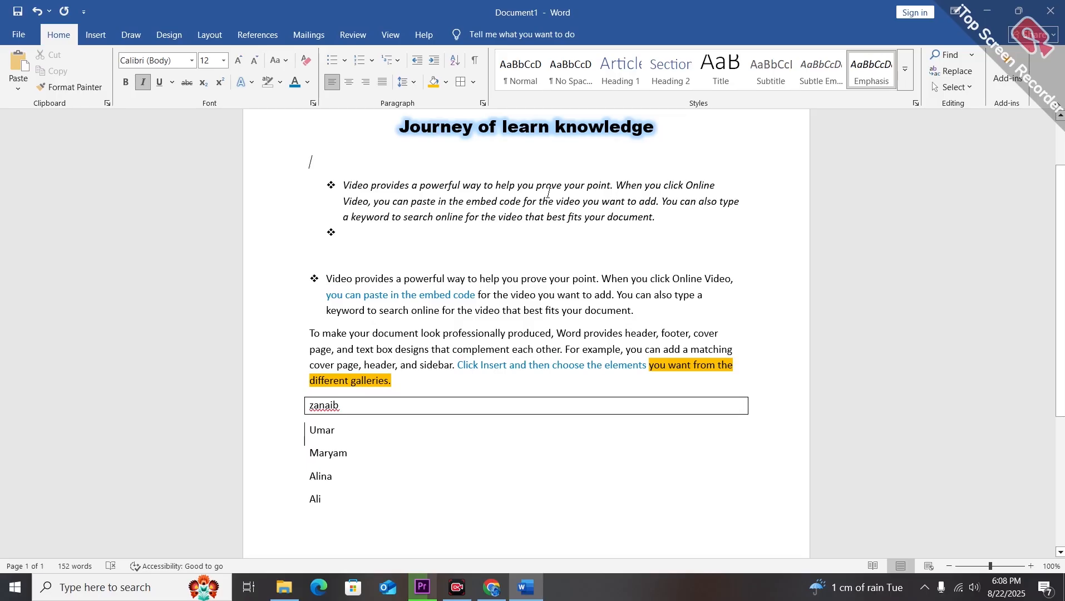
{"action": "key", "text": "ctrl+f"}
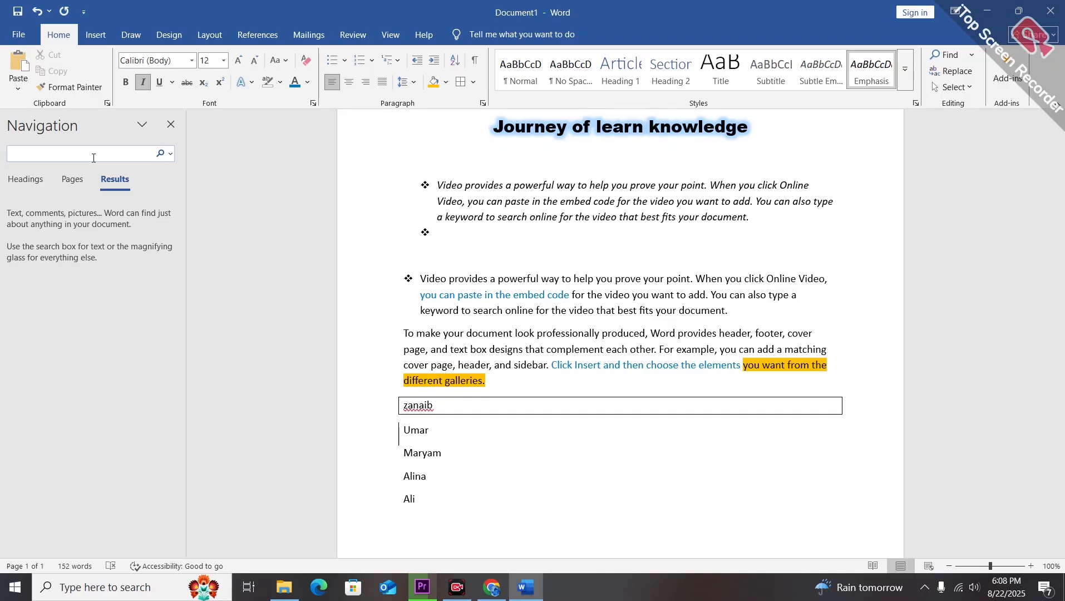
{"action": "type", "text": "pa"}
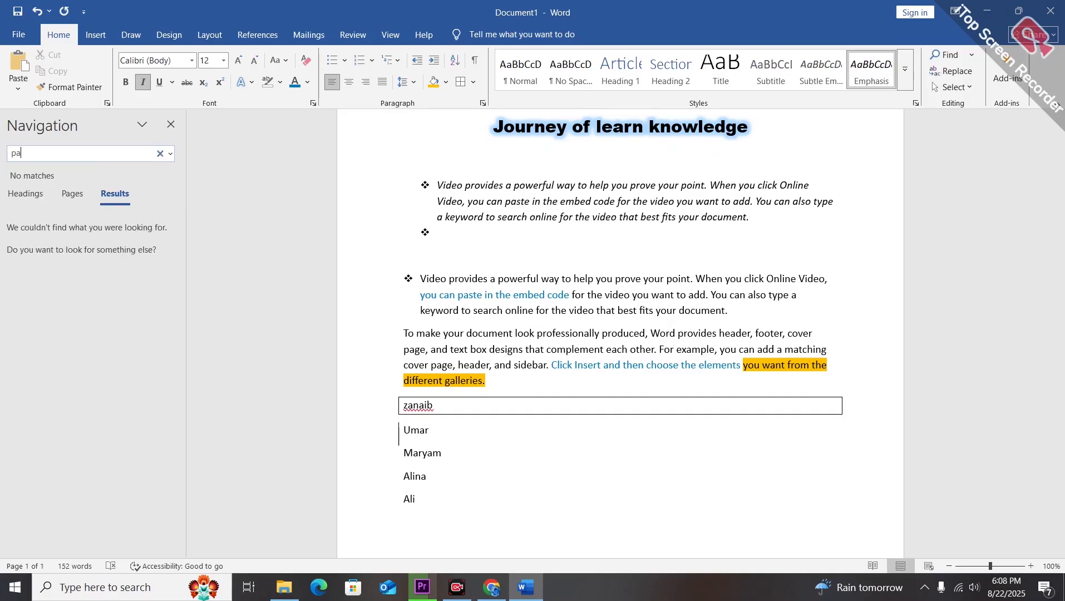
{"action": "type", "text": "st"}
{"action": "key", "text": "BackSpace"}
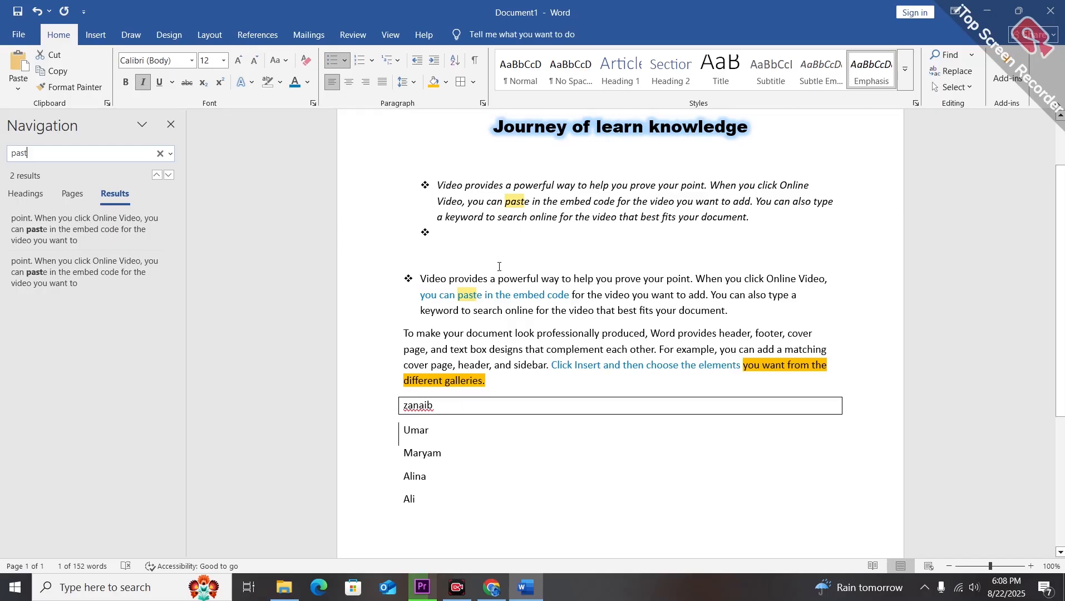
{"action": "left_click", "coordinate": [160, 153]}
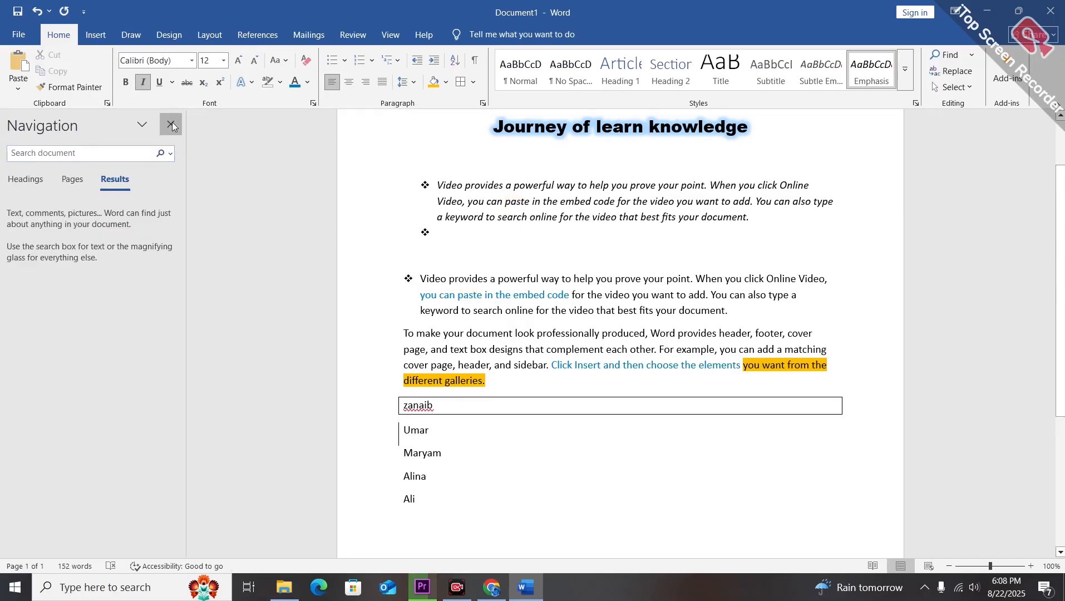
{"action": "left_click", "coordinate": [172, 125]}
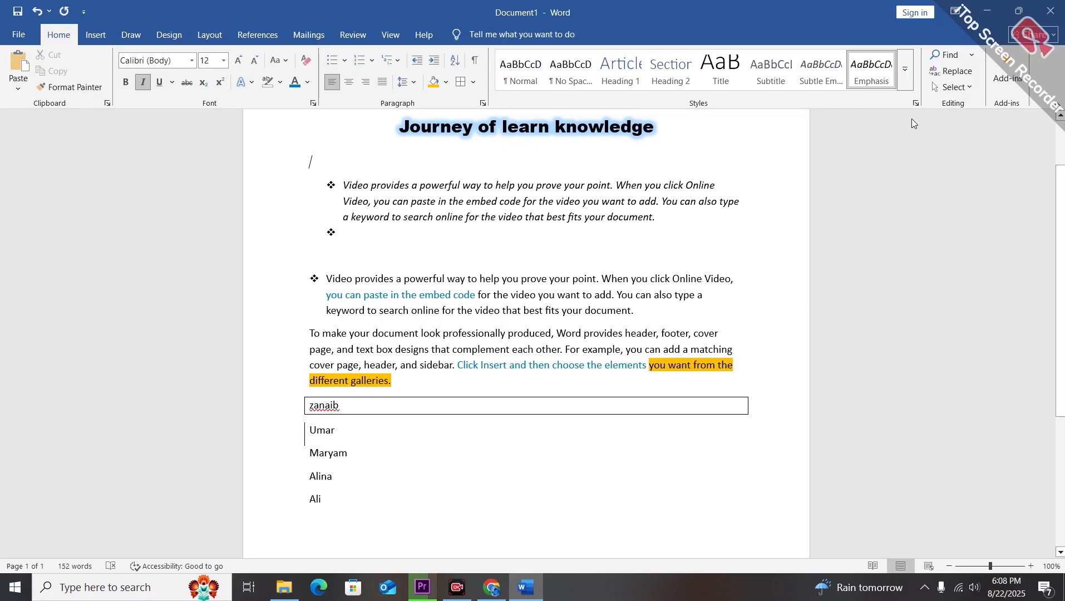
Replace all occurrences of 'past' with 'cut' throughout the document using Find and Replace.
{"action": "left_click", "coordinate": [970, 79]}
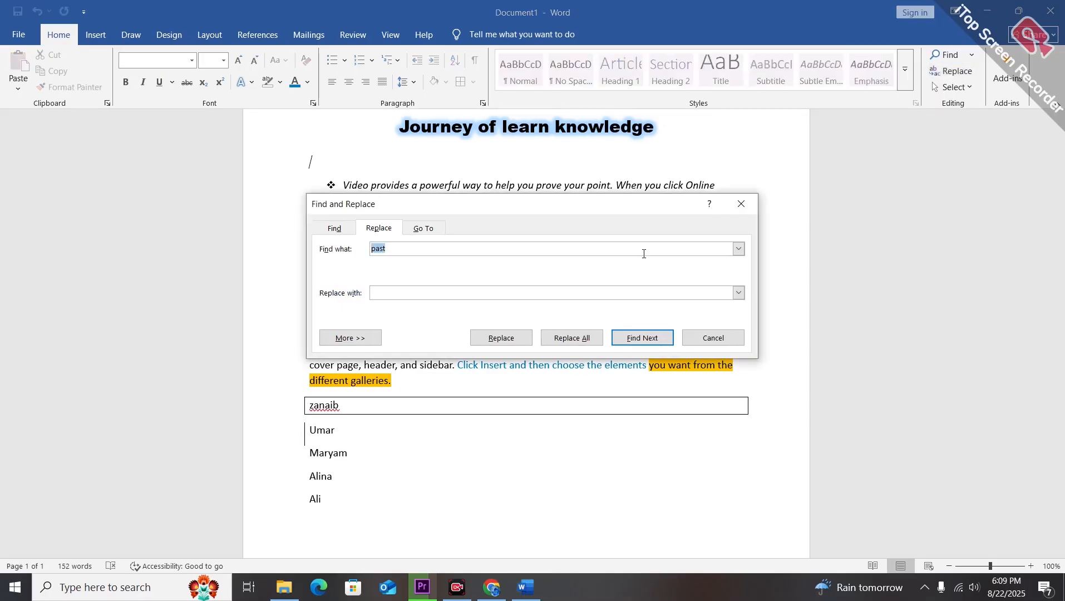
{"action": "left_click", "coordinate": [497, 251]}
{"action": "key", "text": "BackSpace"}
{"action": "key", "text": "BackSpace"}
{"action": "key", "text": "BackSpace"}
{"action": "key", "text": "BackSpace"}
{"action": "type", "text": "cutt"}
{"action": "key", "text": "BackSpace"}
{"action": "key", "text": "BackSpace"}
{"action": "key", "text": "BackSpace"}
{"action": "key", "text": "BackSpace"}
{"action": "type", "text": "pas"}
{"action": "type", "text": "c"}
{"action": "type", "text": "ut"}
{"action": "left_click", "coordinate": [559, 331]}
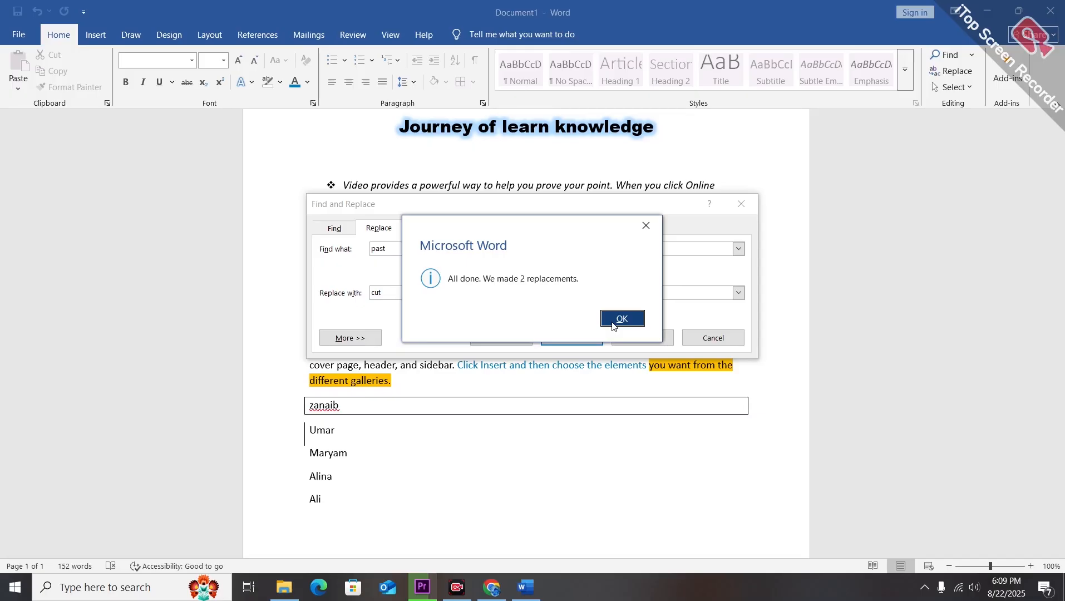
{"action": "left_click", "coordinate": [622, 319]}
{"action": "key", "text": "Escape"}
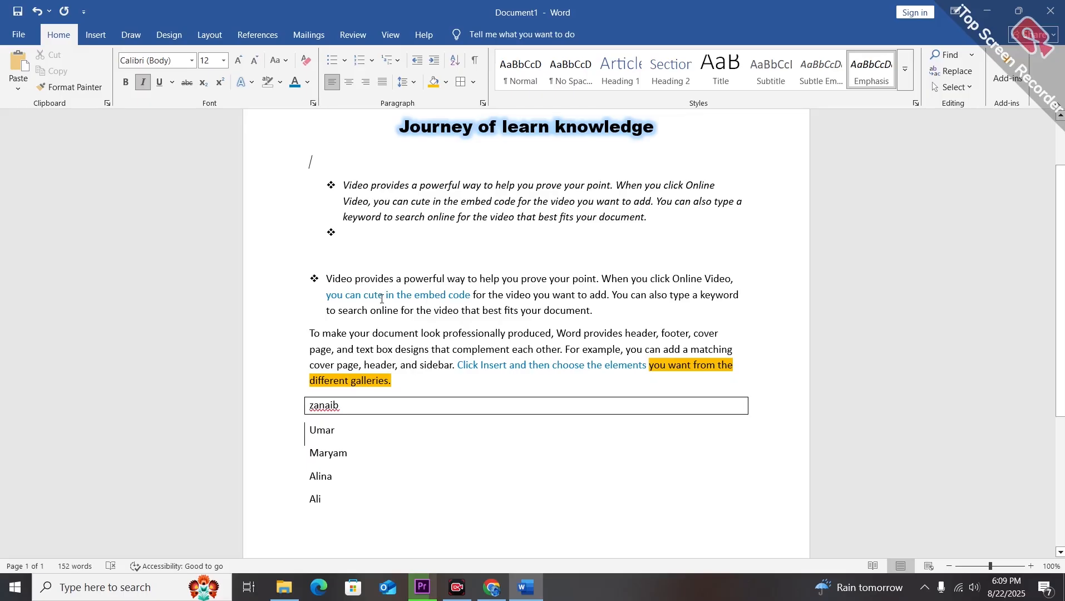
Select all the text in the document, deselect it, and select everything again before deselecting.
{"action": "left_click", "coordinate": [634, 242]}
{"action": "left_click", "coordinate": [969, 88]}
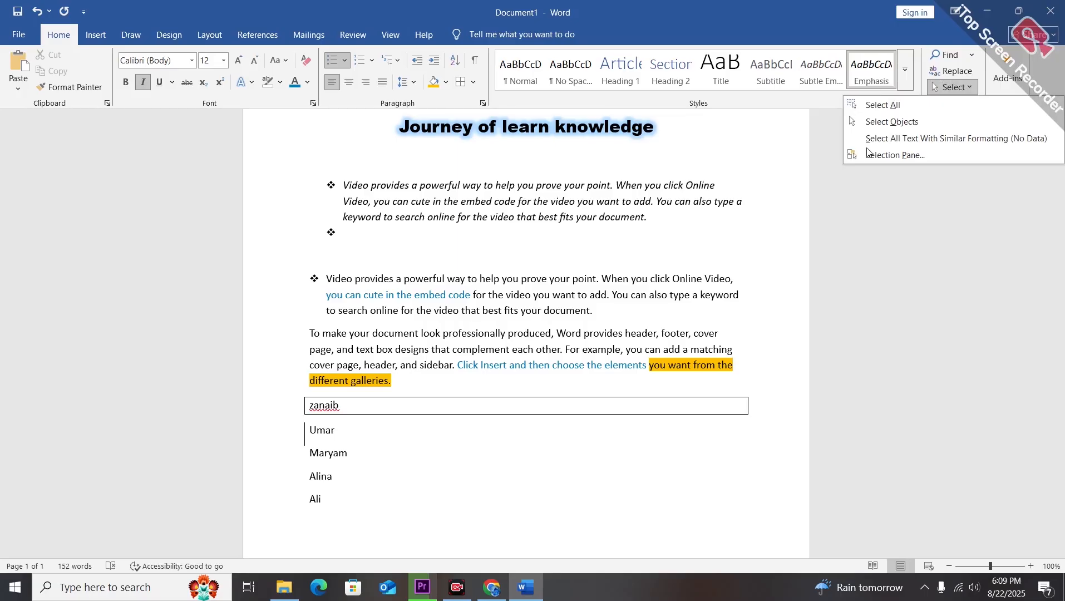
{"action": "left_click", "coordinate": [884, 105]}
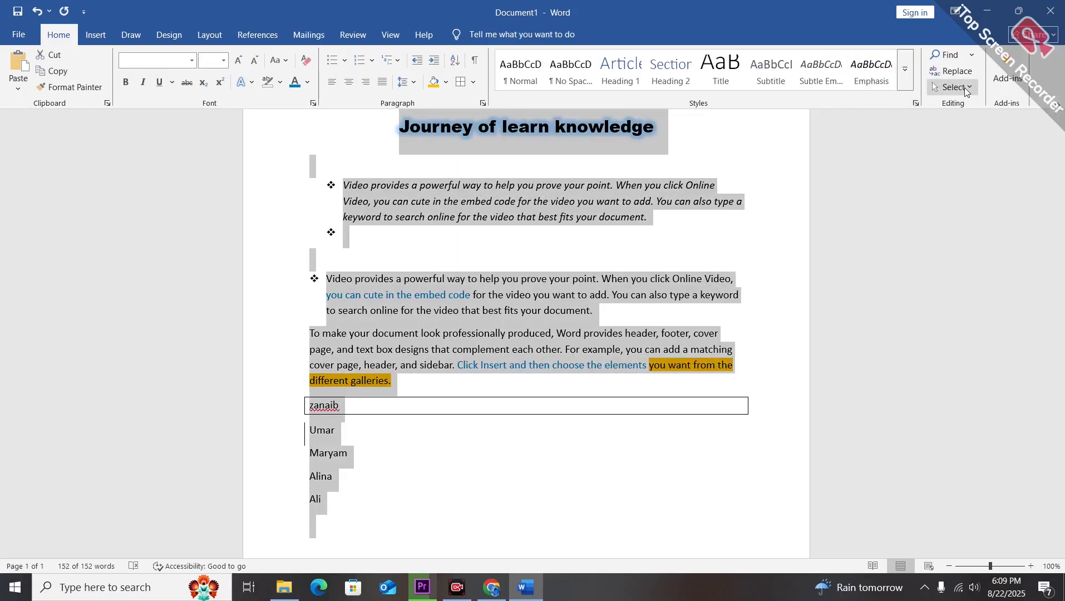
{"action": "left_click", "coordinate": [969, 88]}
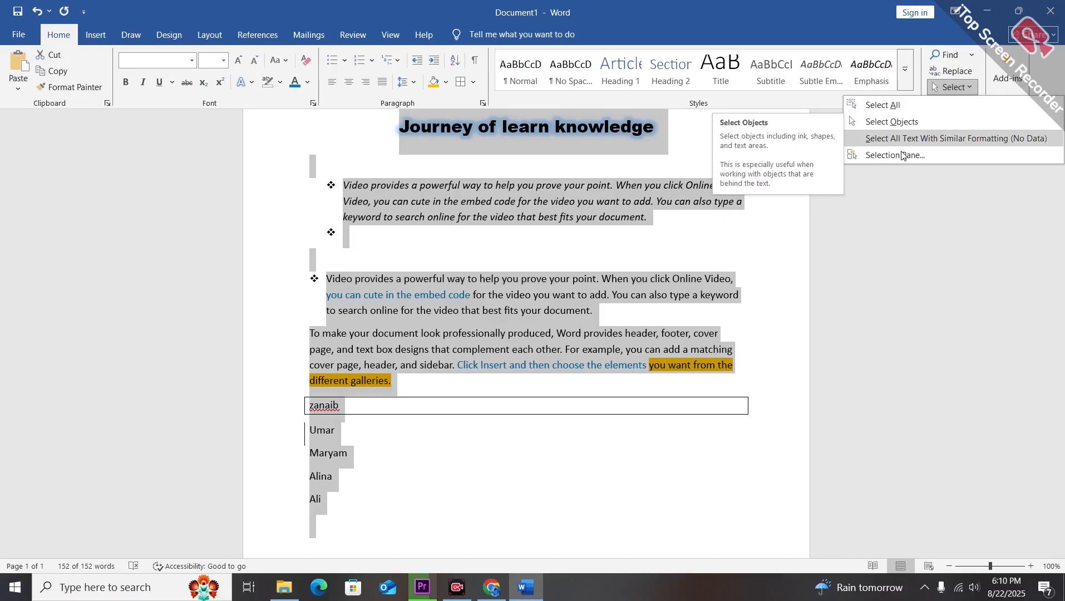
{"action": "left_click", "coordinate": [729, 264]}
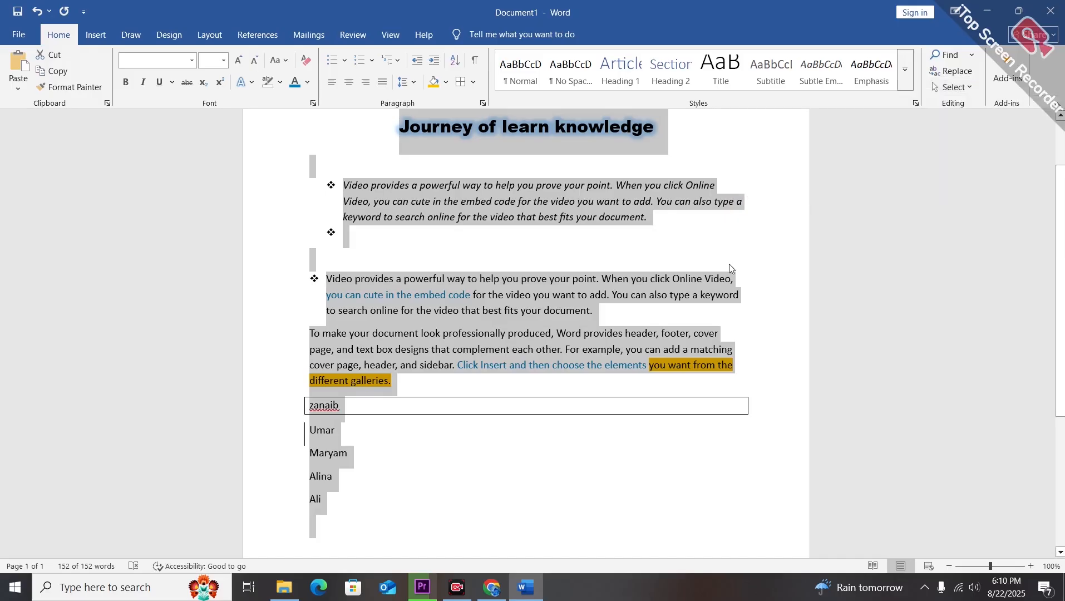
{"action": "left_click", "coordinate": [674, 254]}
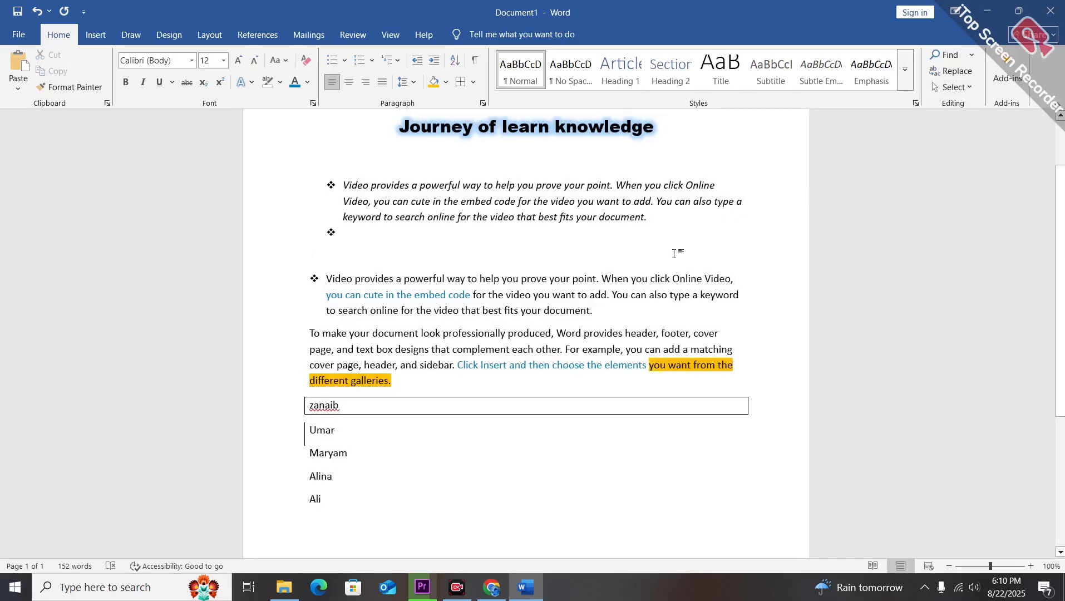
{"action": "key", "text": "ctrl+a"}
{"action": "left_click", "coordinate": [732, 236]}
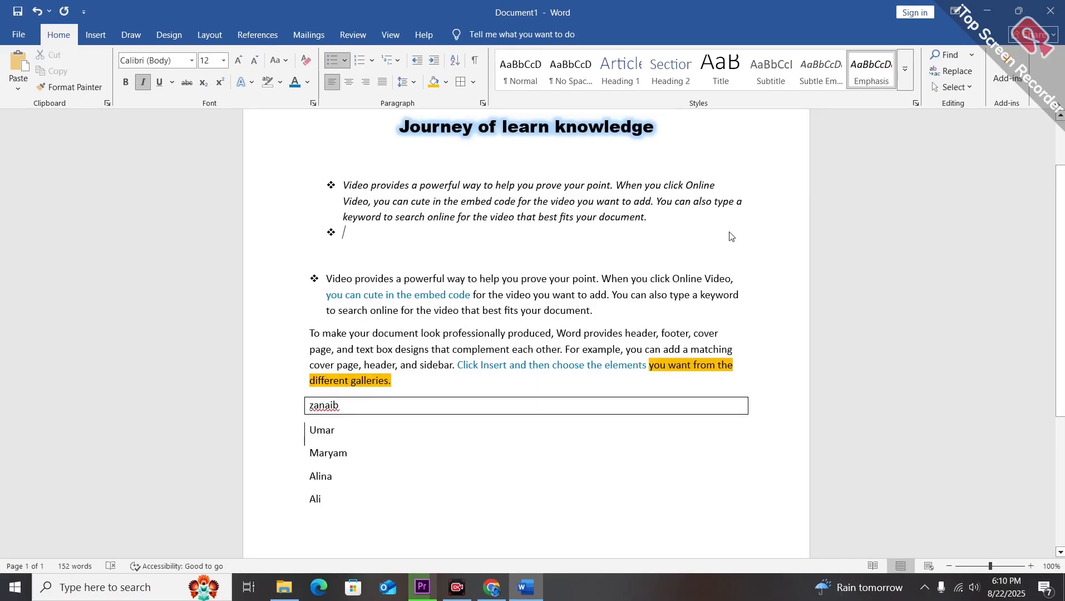